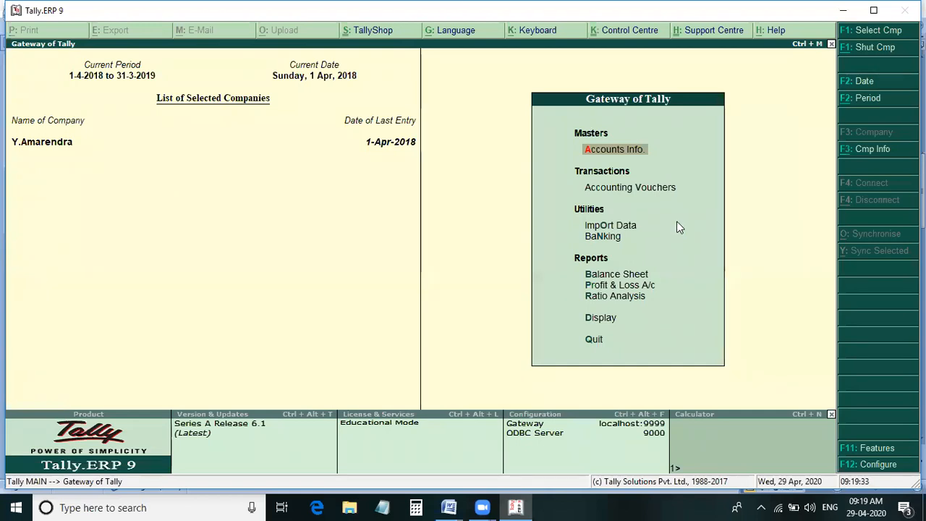
- Start creating a new company and enter the business owner's name as its company name and mailing name
key(Return)
key(Down)
key(Down)
key(Return)
text(Mr.Pr)
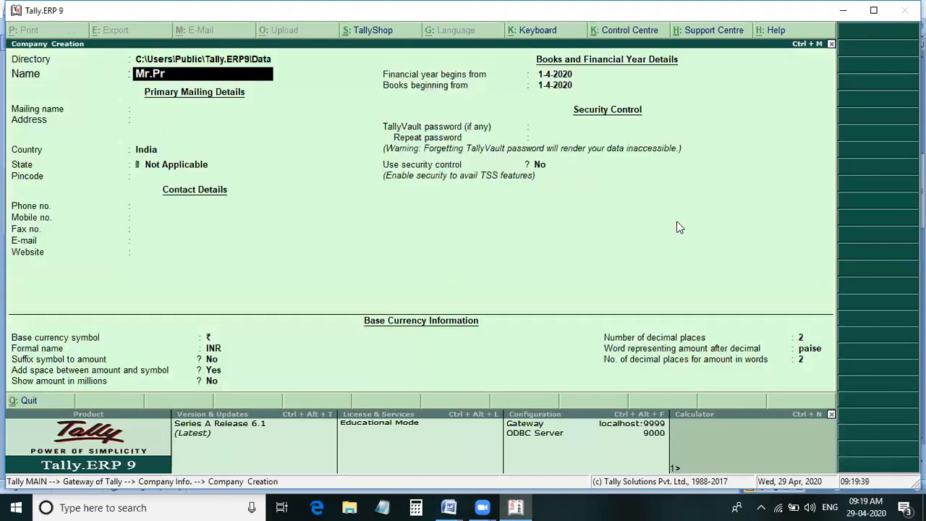
text(aveen)
key(Return)
- Leave the address blank, keep India as the country, choose the company's state and save the company
key(Return)
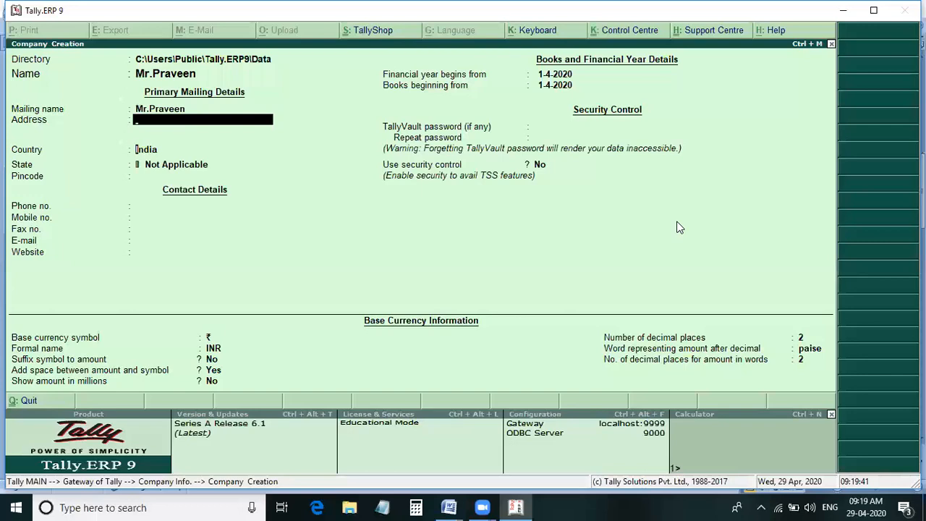
key(Return)
key(Return)
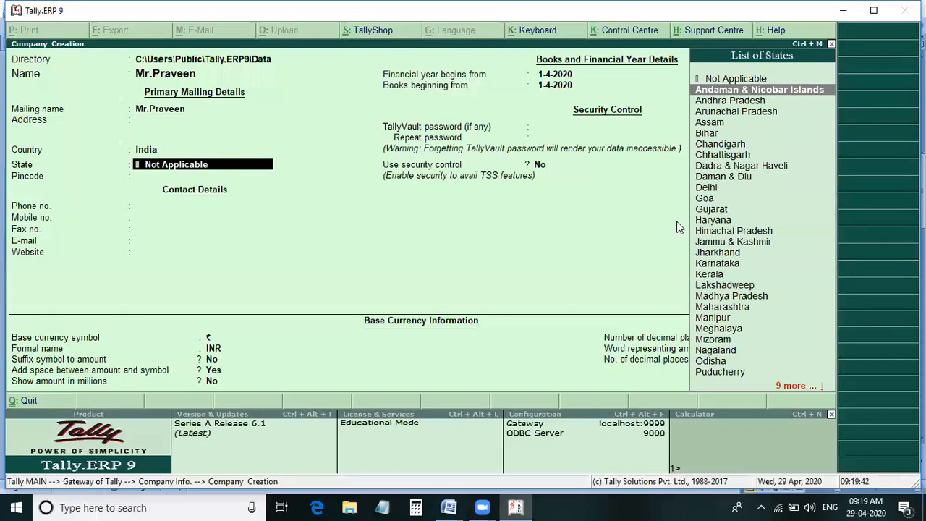
key(Down)
key(Return)
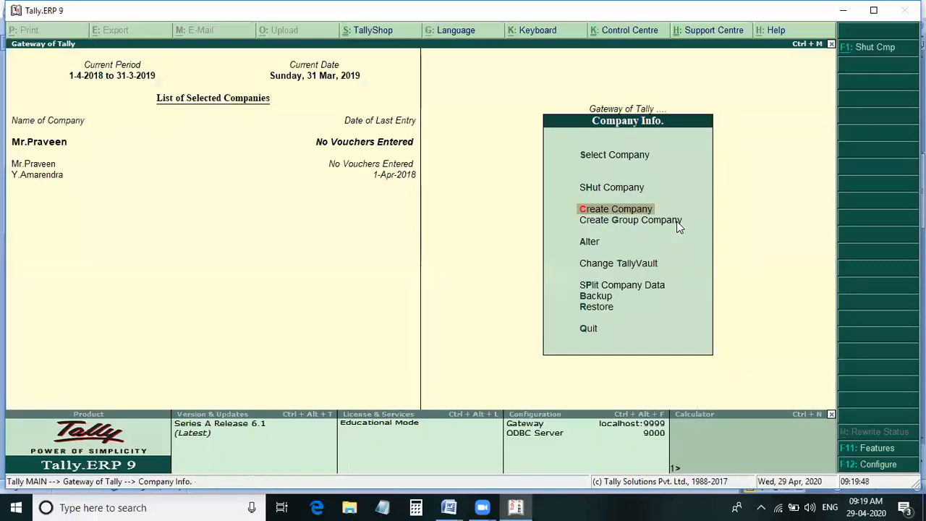
- Create a simple unit of measure with the symbol set's, no formal name and 0 decimal places
key(Escape)
key(i)
text(uc)
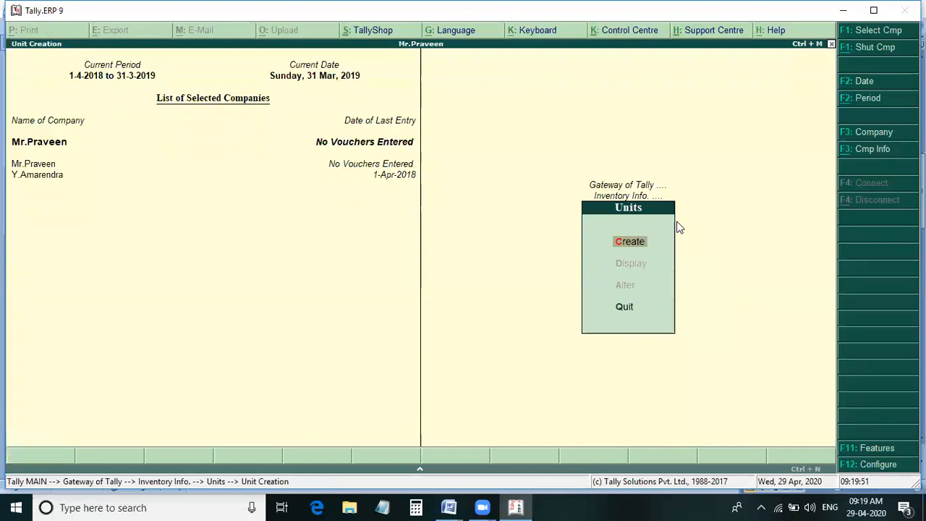
text(set's)
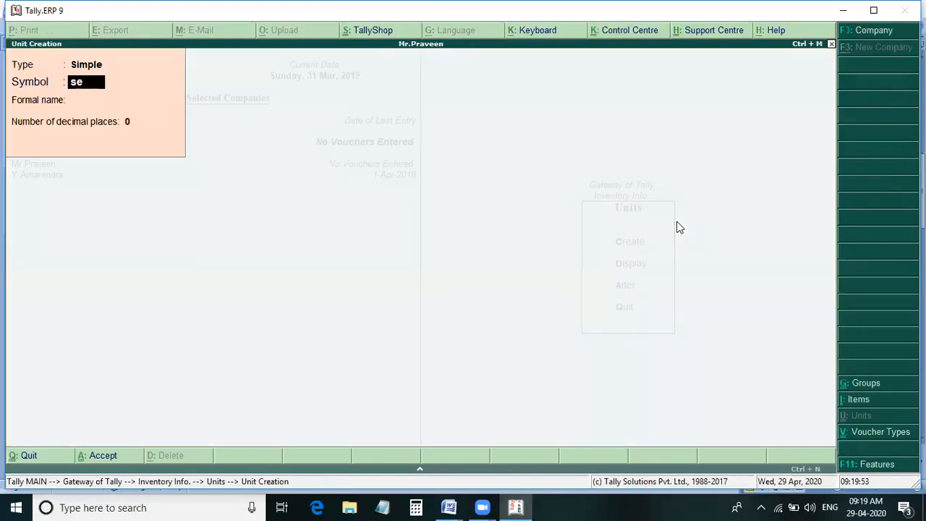
key(Return)
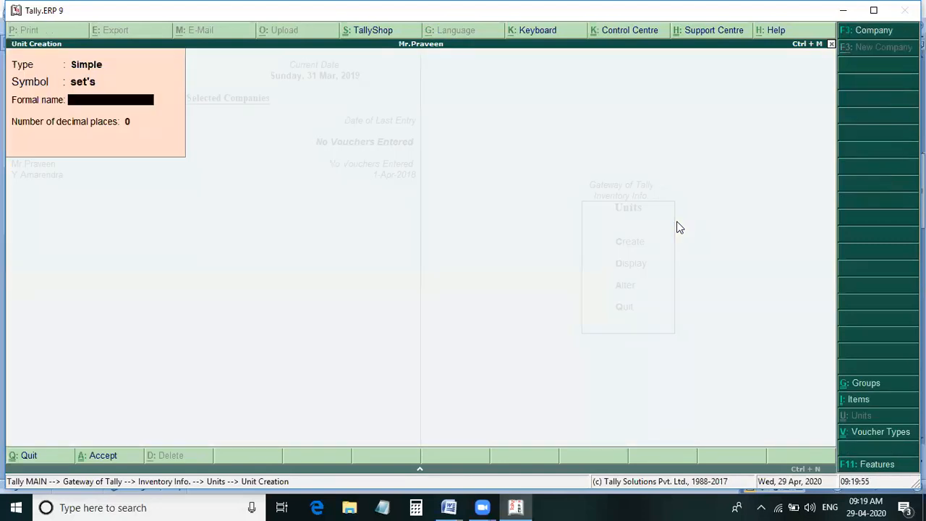
key(Return)
key(Return)
key(Return)
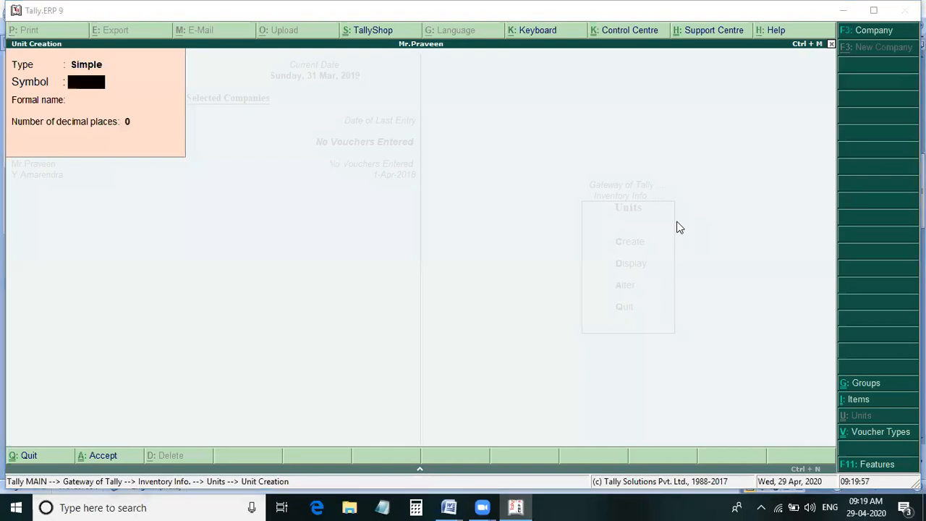
- Switch to the New Problems document in Word and read the transactions listed before Problem 3
click(677, 223)
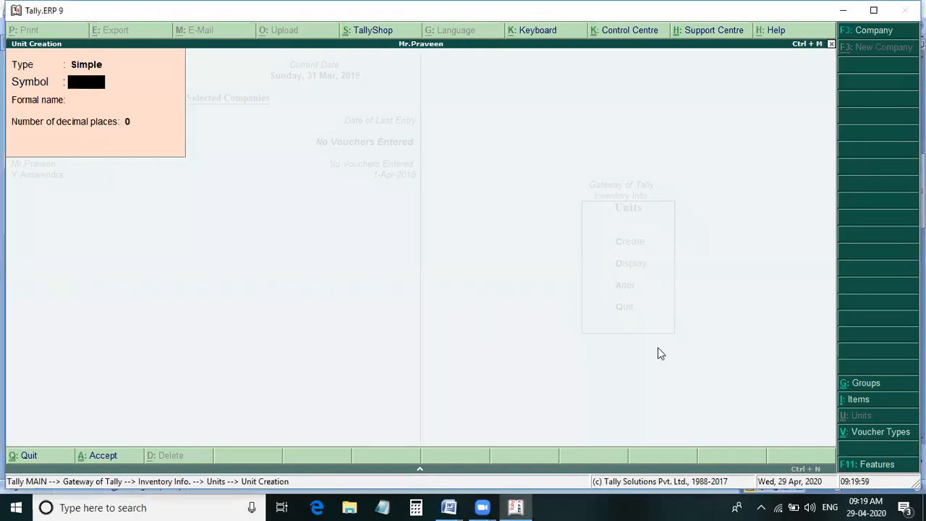
mouse_move(450, 507)
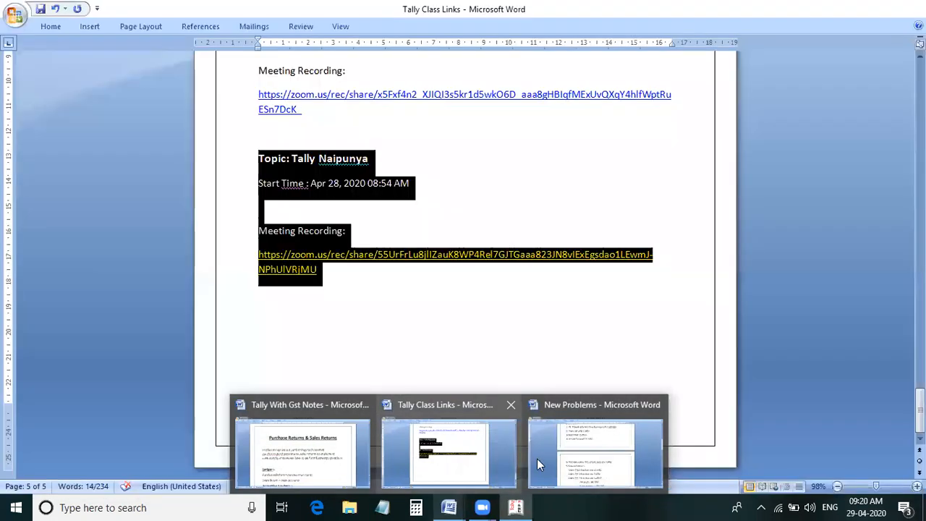
click(630, 456)
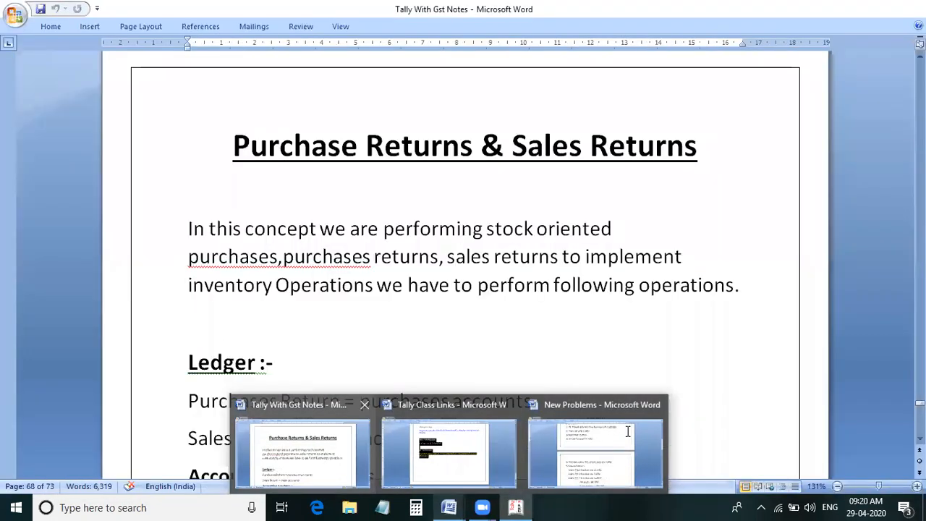
scroll(568, 386, down, 3)
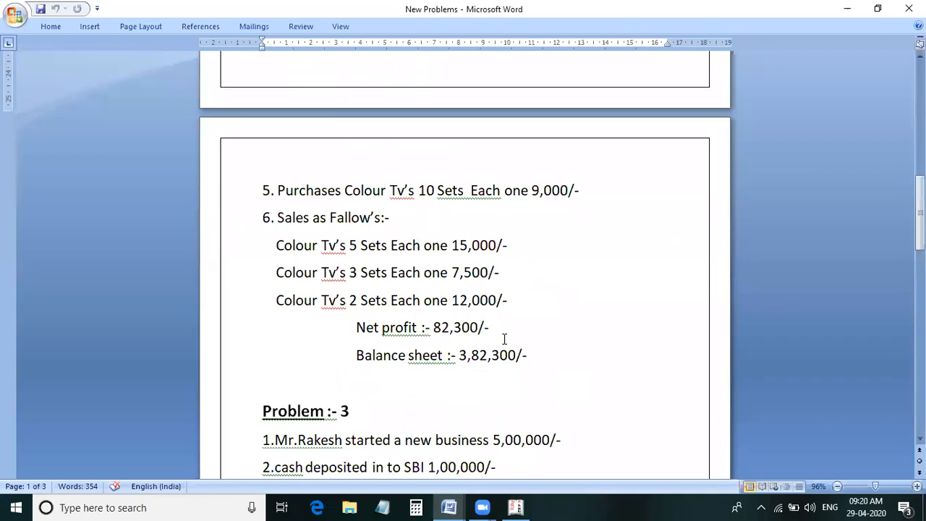
scroll(504, 339, up, 3)
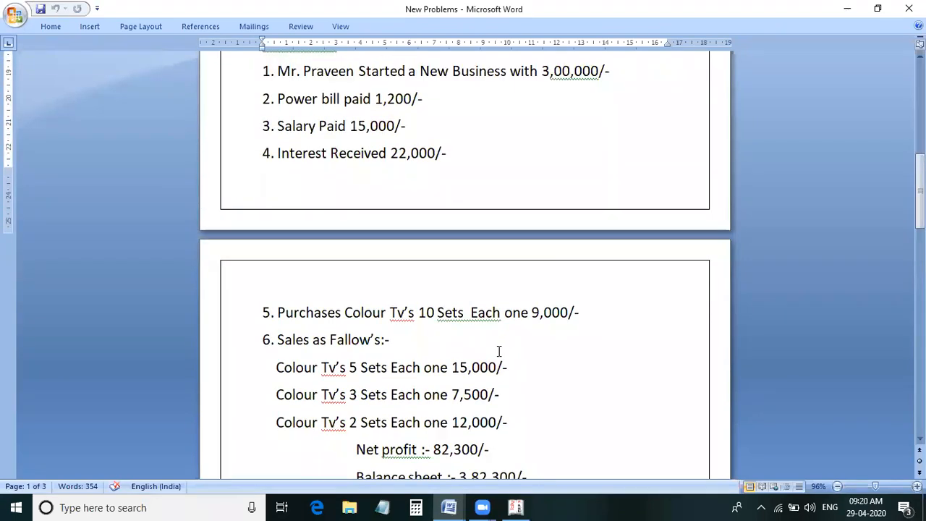
- Switch back to Tally.ERP 9, leave unit creation and open the creation of multiple stock items
key(alt+Tab)
key(Escape)
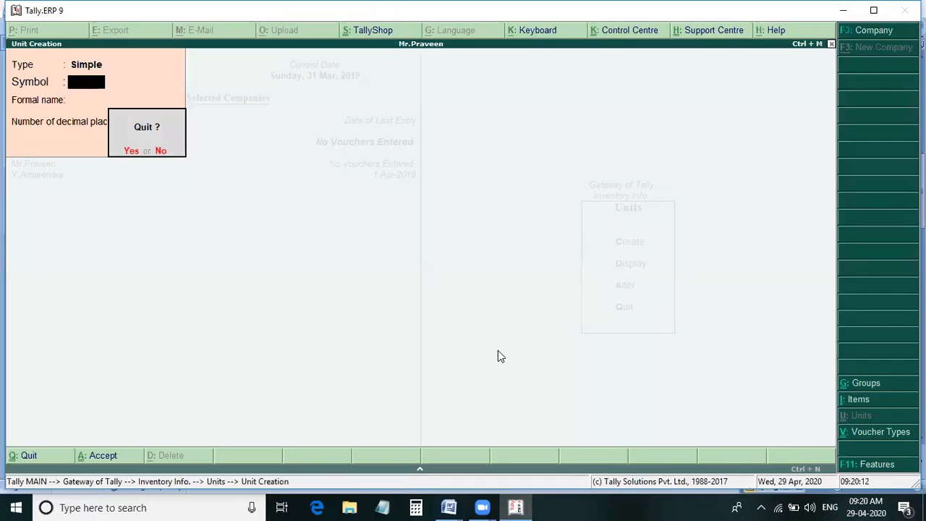
key(Return)
key(Escape)
key(Up)
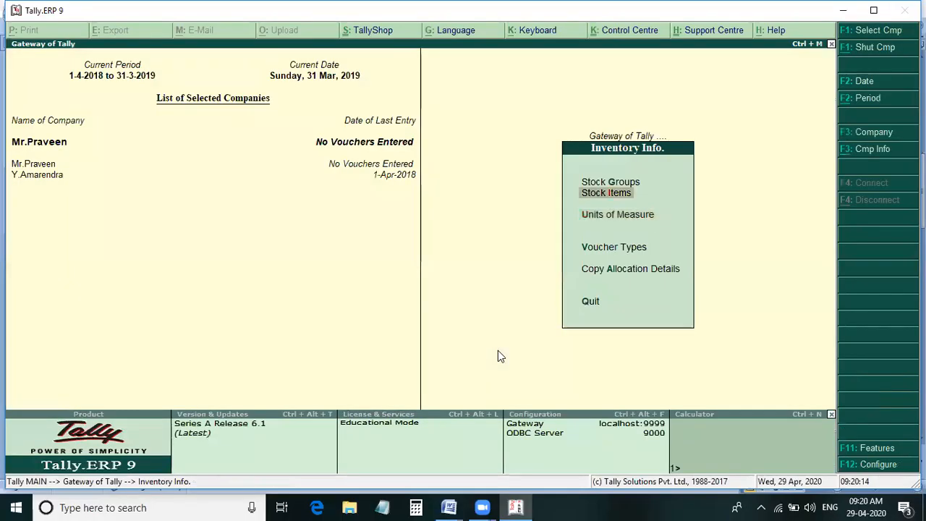
key(Return)
key(Return)
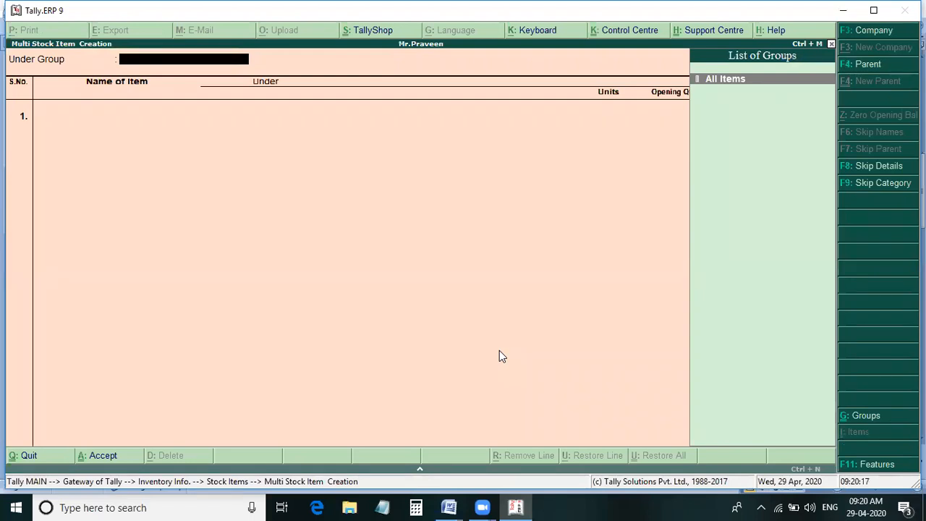
- Check the purchased goods in the New Problems document in Word, and set the stock group to All Items in Tally.ERP 9
key(alt+Tab)
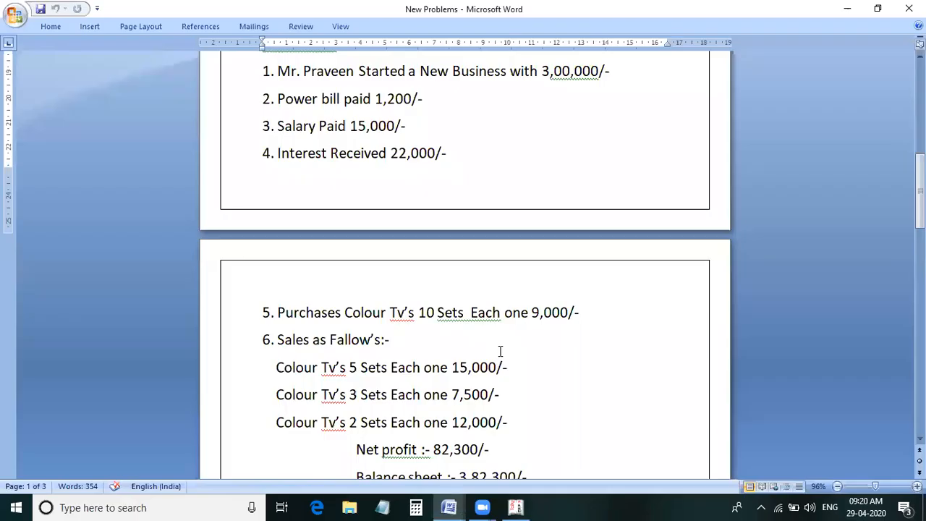
key(alt)
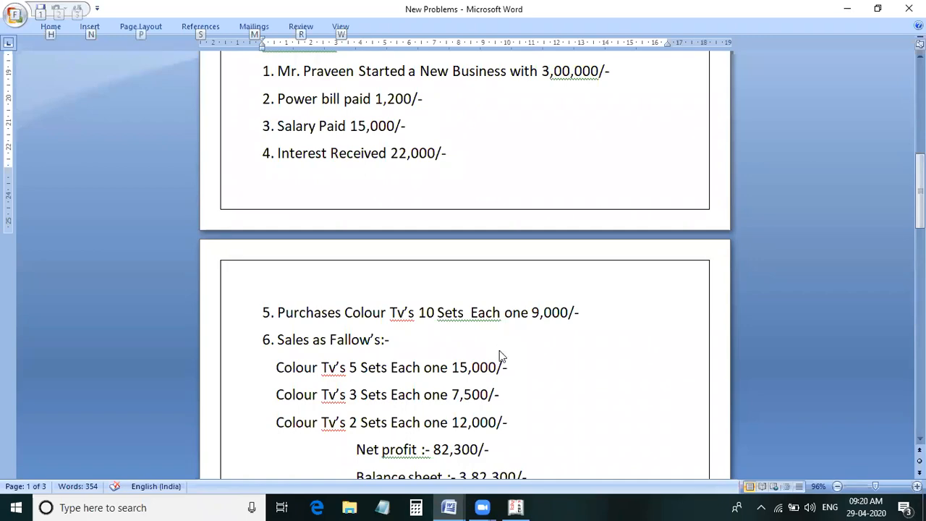
key(alt+Tab)
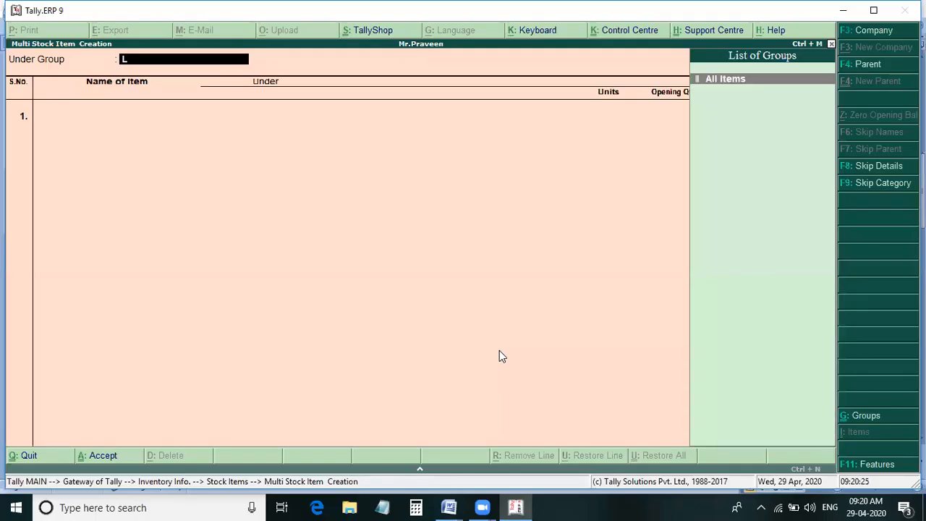
key(Return)
key(BackSpace)
key(Return)
- Create the stock item Colour Tv's under Primary with the unit set's, save it and return to the Gateway of Tally
text(Colo)
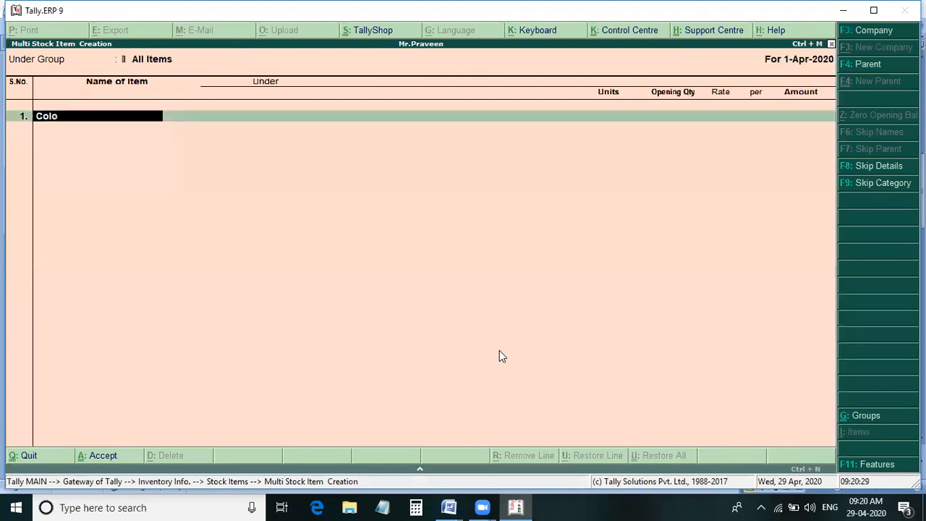
text(ur Tv's)
key(Return)
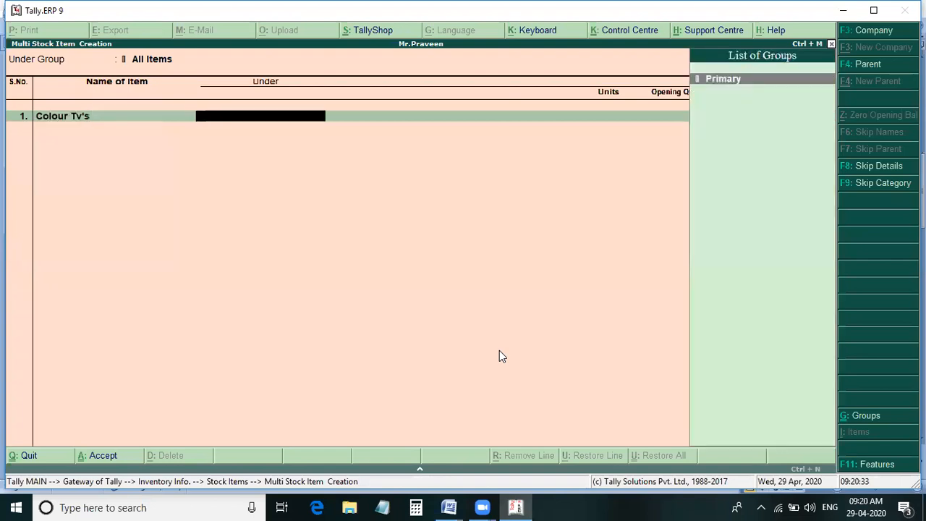
key(Return)
key(Down)
key(Return)
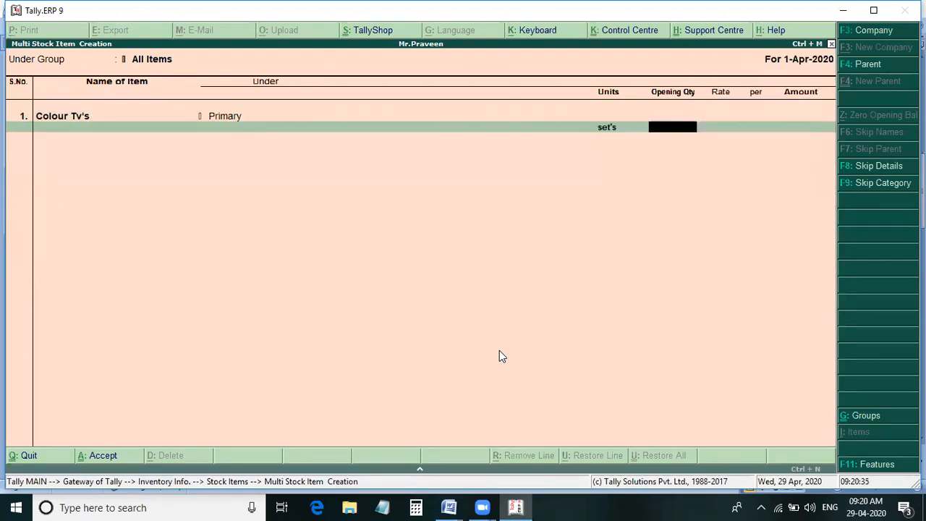
key(Return)
key(Return)
key(y)
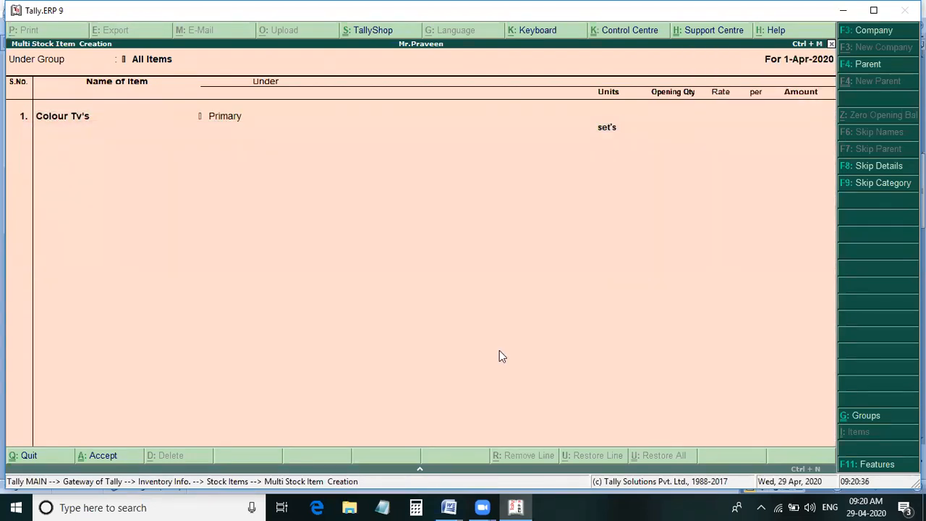
key(Escape)
key(Escape)
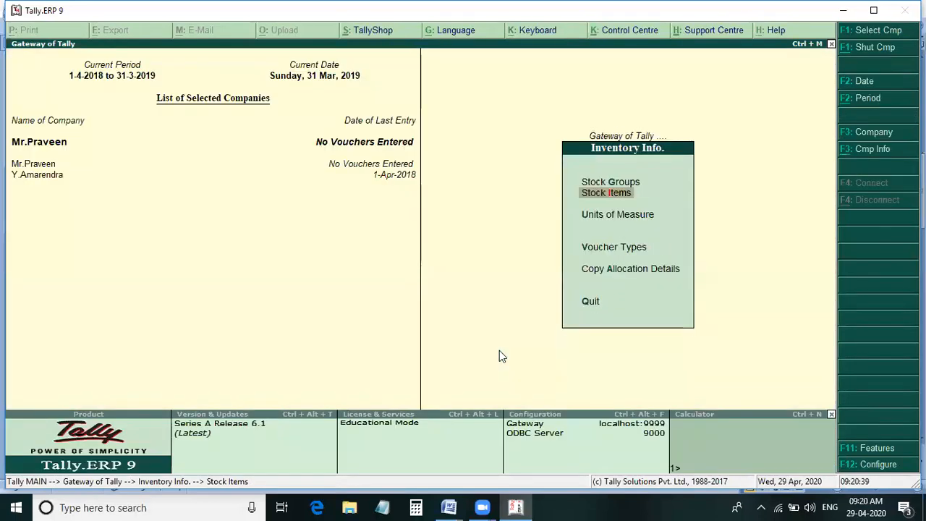
key(Escape)
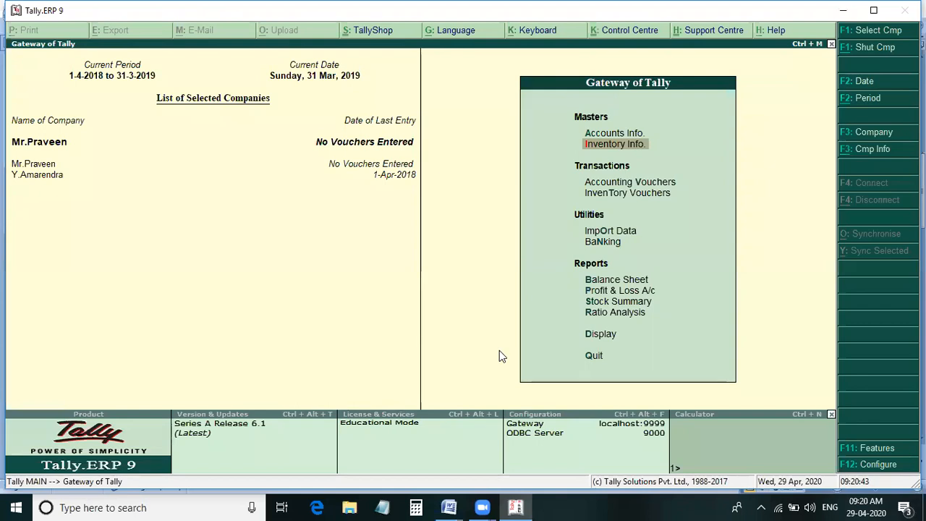
- Open the creation of multiple ledgers for the new company
key(Up)
key(Return)
key(Down)
key(Return)
key(Down)
key(Down)
key(Down)
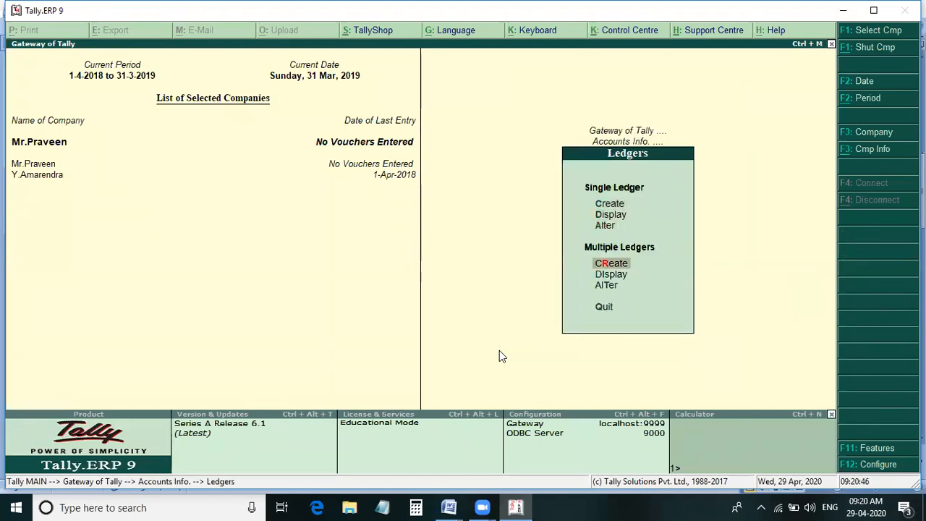
key(Return)
- Add a ledger in the owner's name under Capital Account without an opening balance
text(Mr.Praveen)
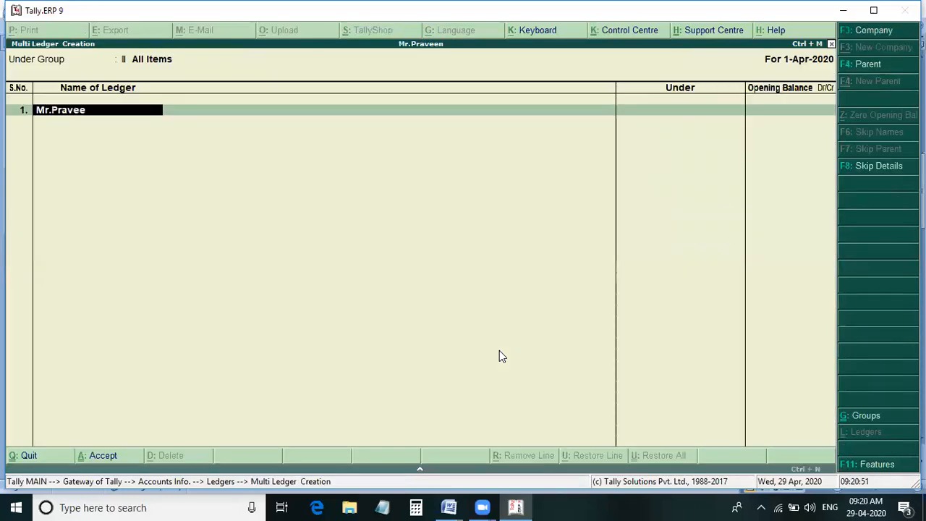
key(Return)
key(Down)
key(Down)
key(Down)
key(Down)
key(Return)
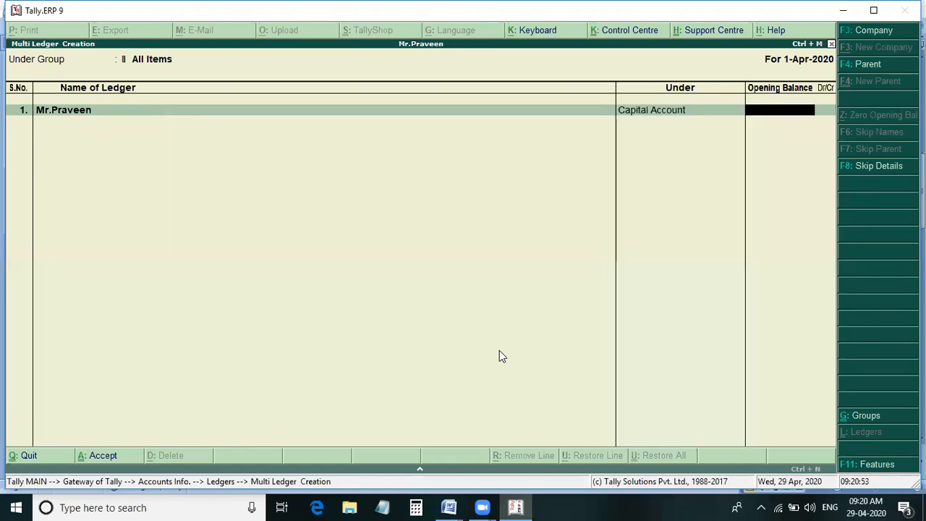
key(Return)
- Add the ledger Power Bill Paid under Indirect Expenses
text(Power Bill Paid)
key(Return)
text(Ind)
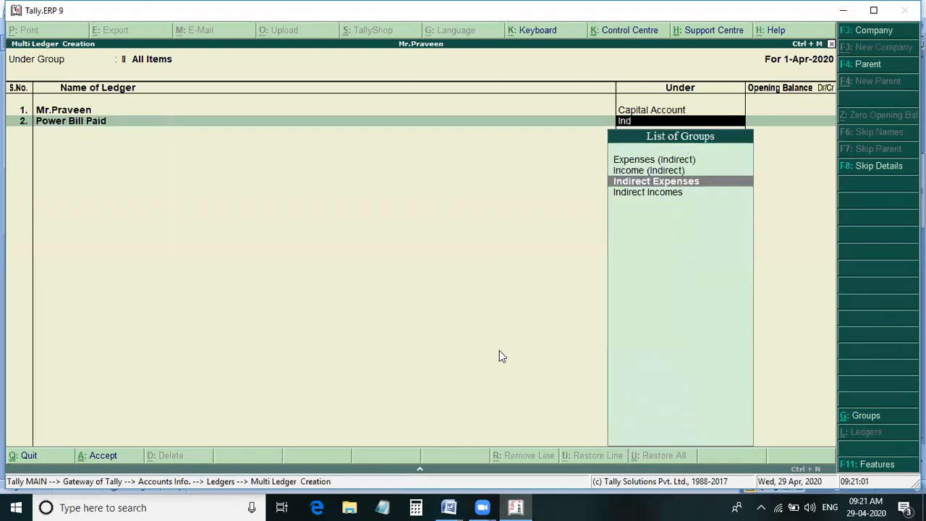
key(Return)
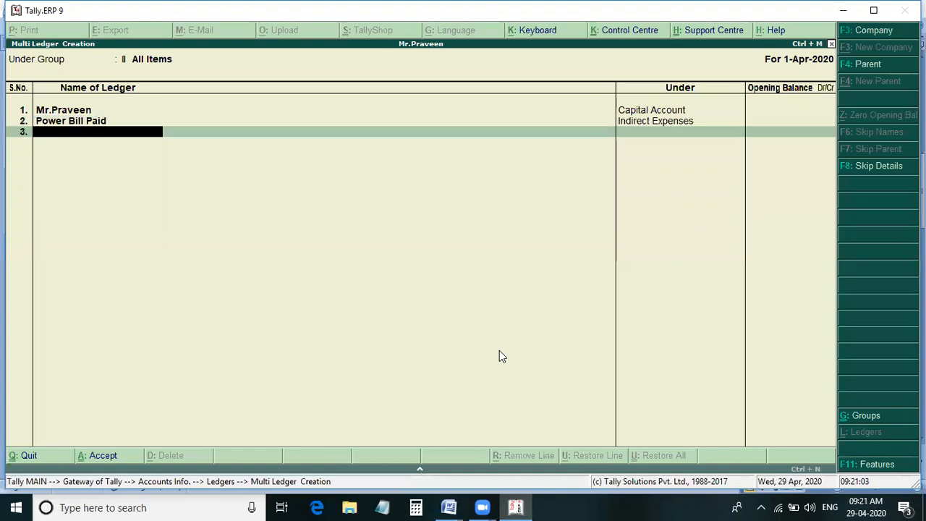
- Check the next transaction in the Word document, and add the ledger Salary Paid under Indirect Expenses in Tally.ERP 9
key(alt+Tab)
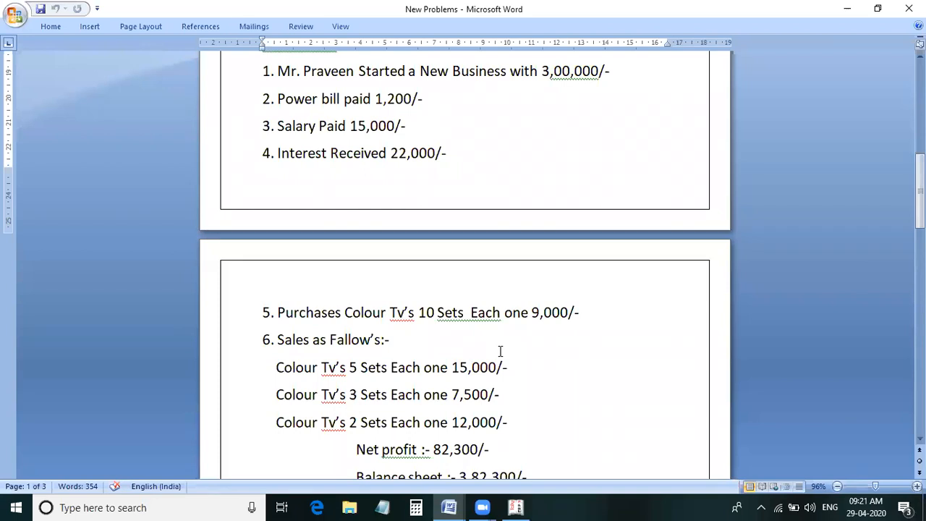
key(alt+Tab)
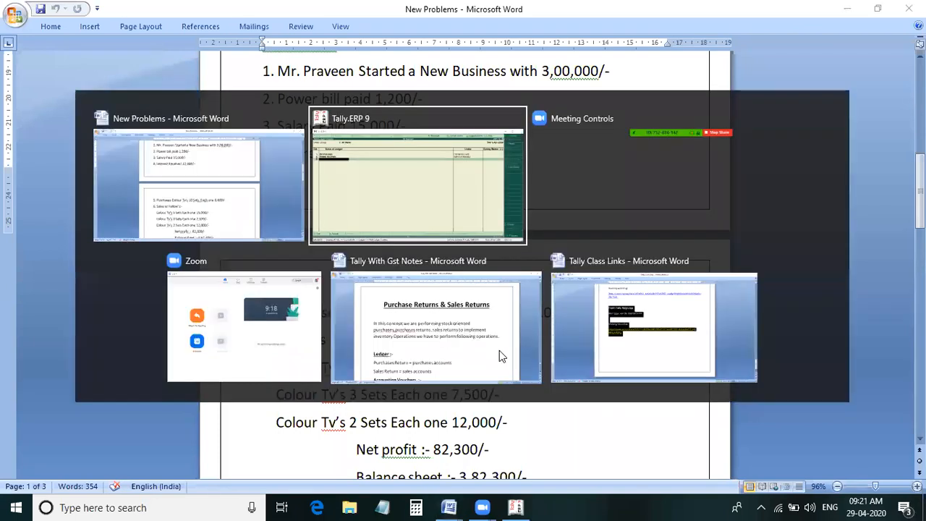
text(Salary Paid)
key(Return)
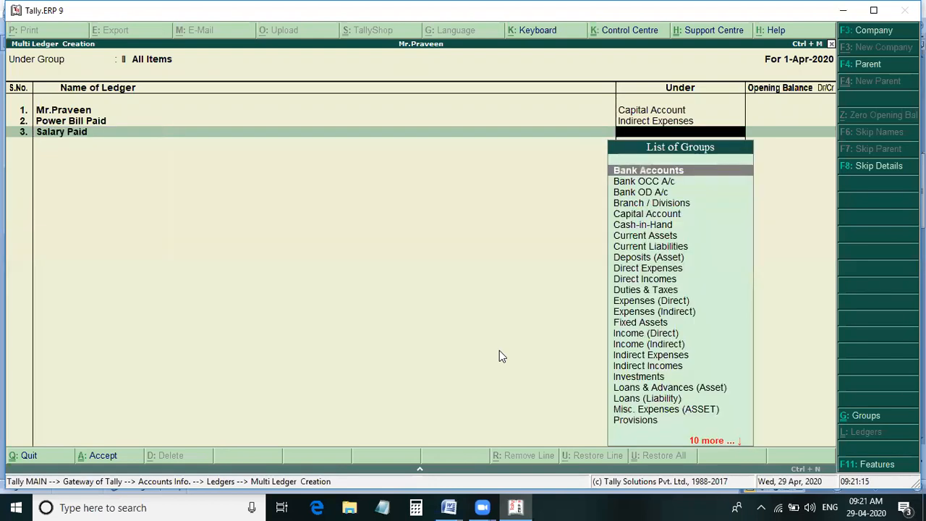
text(ind)
key(Return)
- Add the ledger Interest Received under Indirect Incomes without an opening balance
key(Return)
text(Interest Received)
key(Return)
text(Ind)
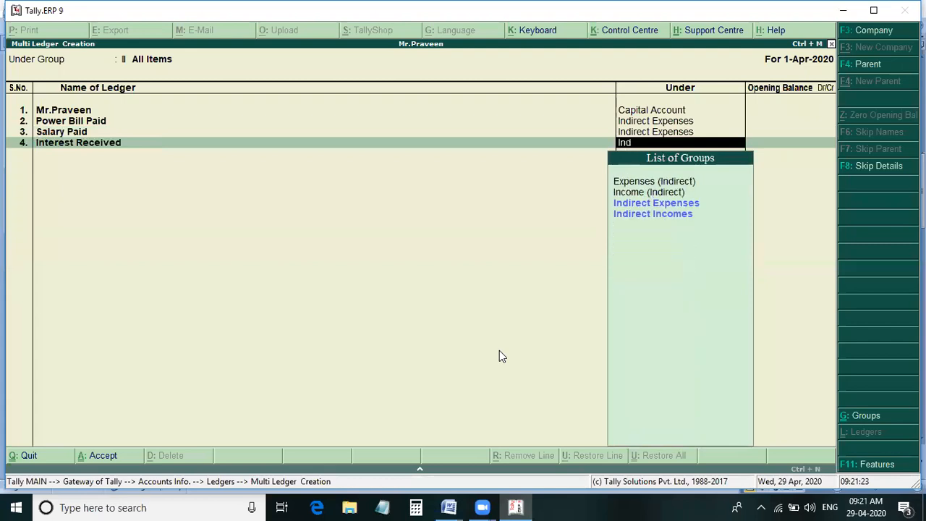
key(Down)
key(Down)
key(Down)
key(Down)
key(Return)
key(Return)
- Add the ledger Puchase under Purchase Accounts without an opening balance
text(P)
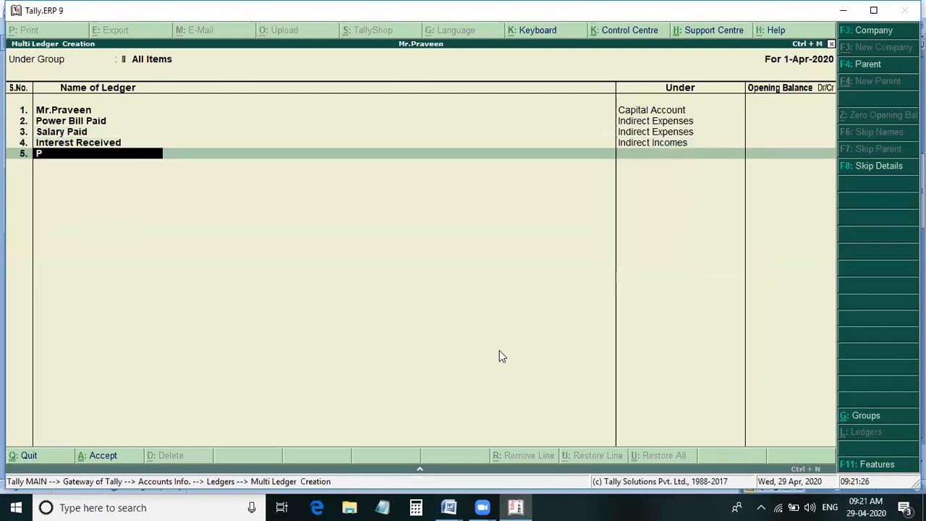
text(uchase)
key(Return)
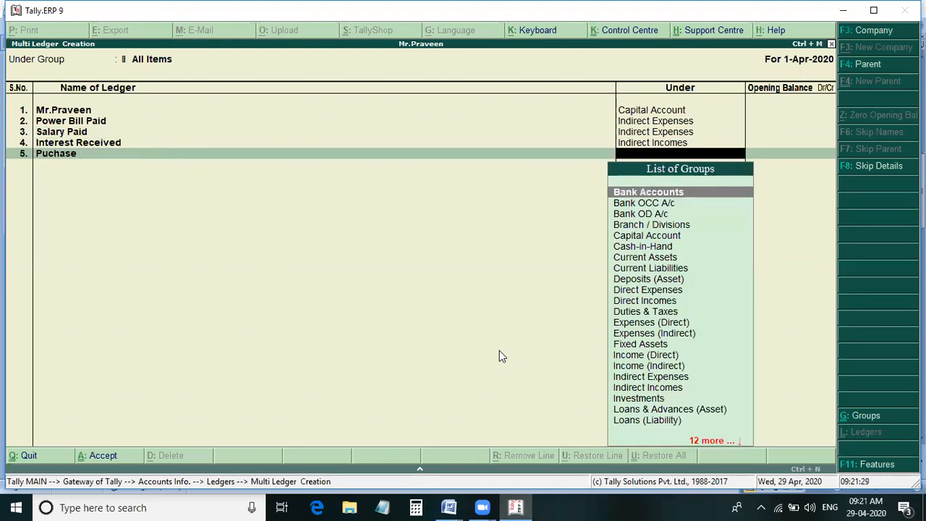
text(P)
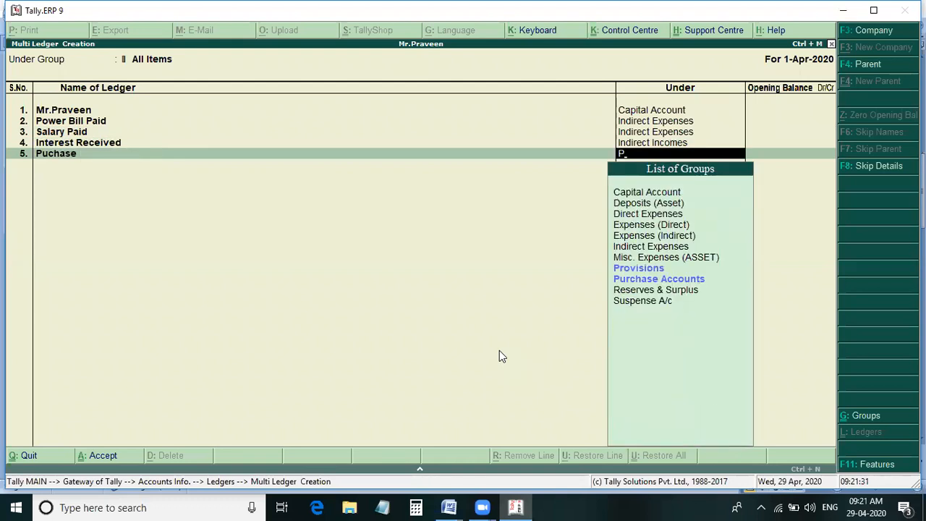
text(u)
key(Return)
- Add the ledger Sales under Sales Accounts without an opening balance
key(Return)
text(Sa)
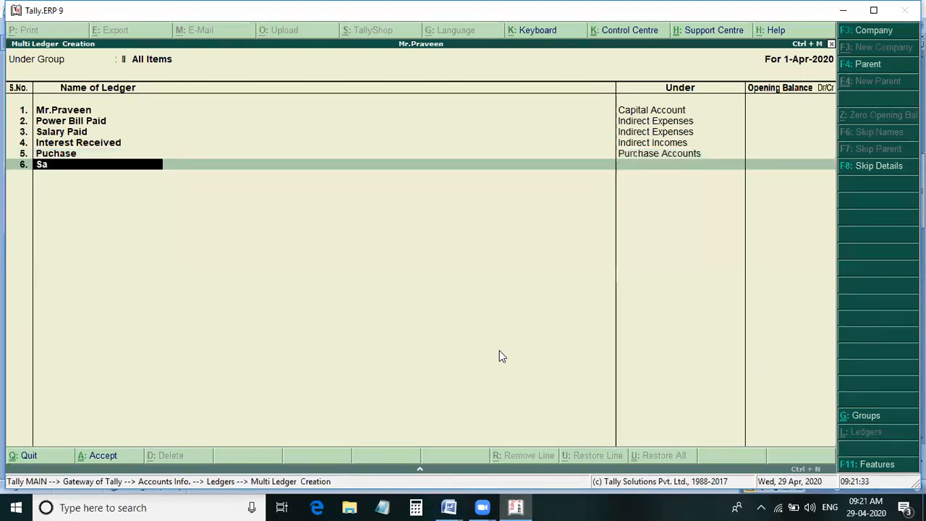
text(les)
key(Return)
text(Sa)
key(Return)
key(Return)
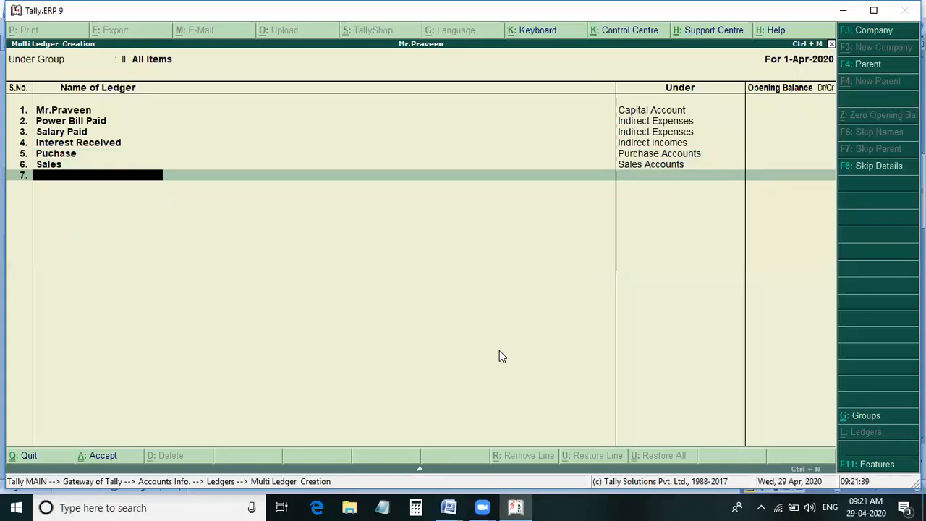
- Check the remaining transactions in the Word document, and save the ledger list in Tally.ERP 9, returning to the Gateway of Tally
key(alt+Tab)
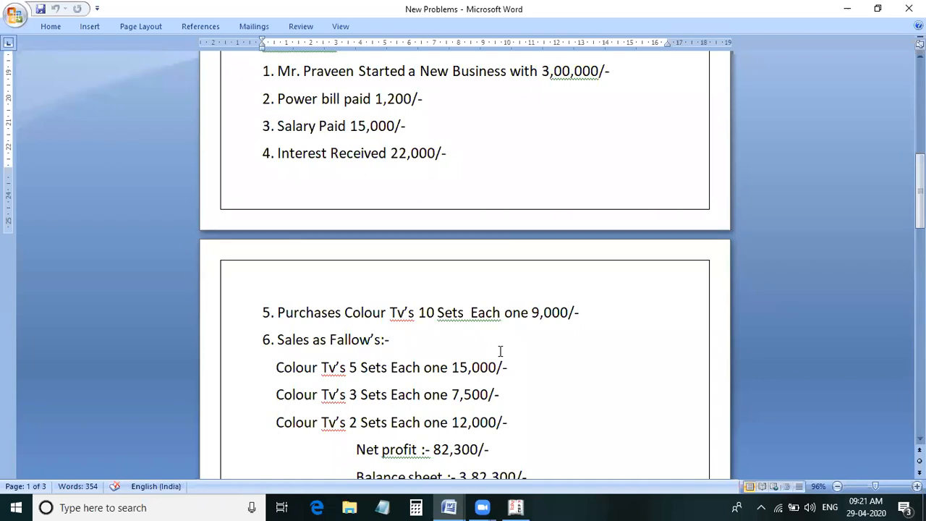
scroll(457, 331, down, 3)
scroll(456, 330, up, 2)
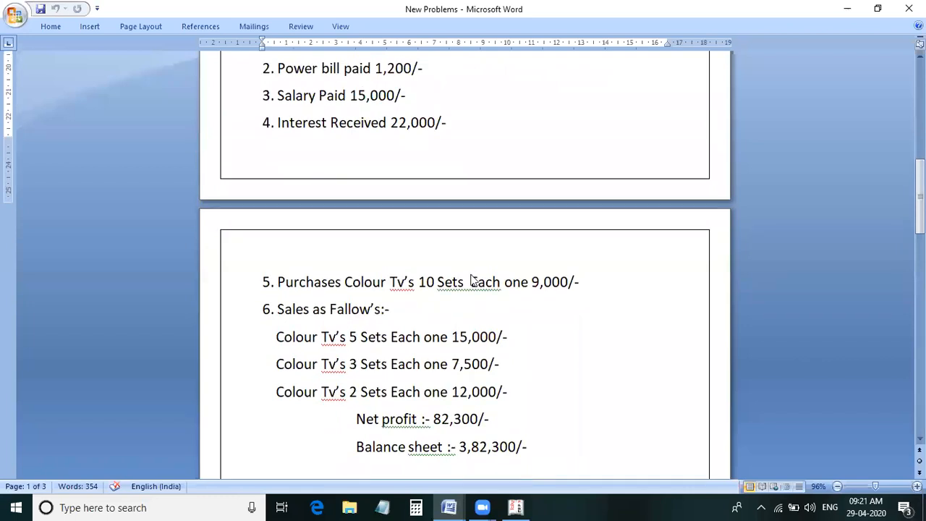
key(alt+Tab)
key(Return)
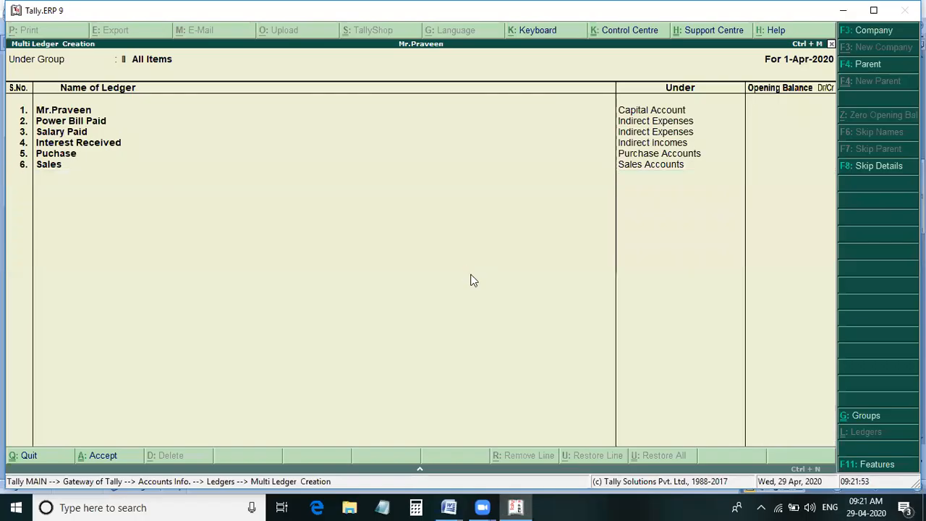
key(Escape)
key(Escape)
key(Down)
key(Down)
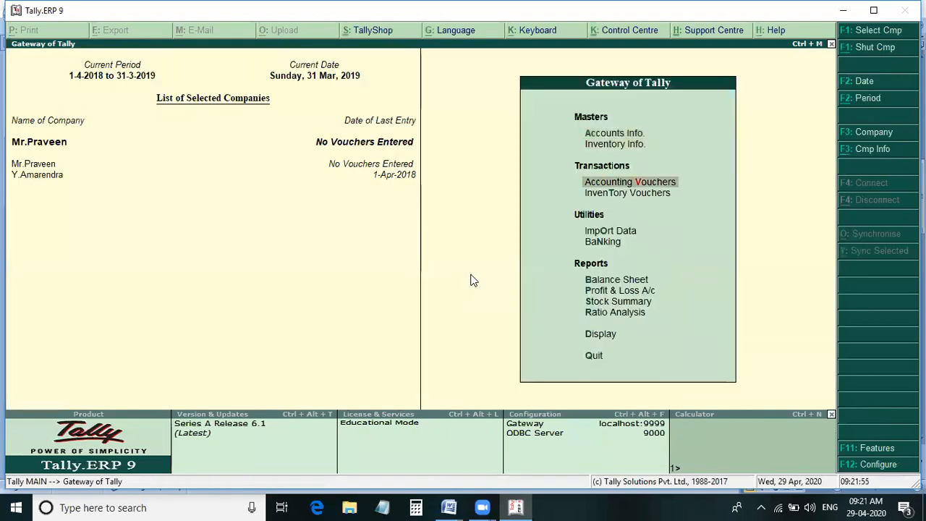
key(Return)
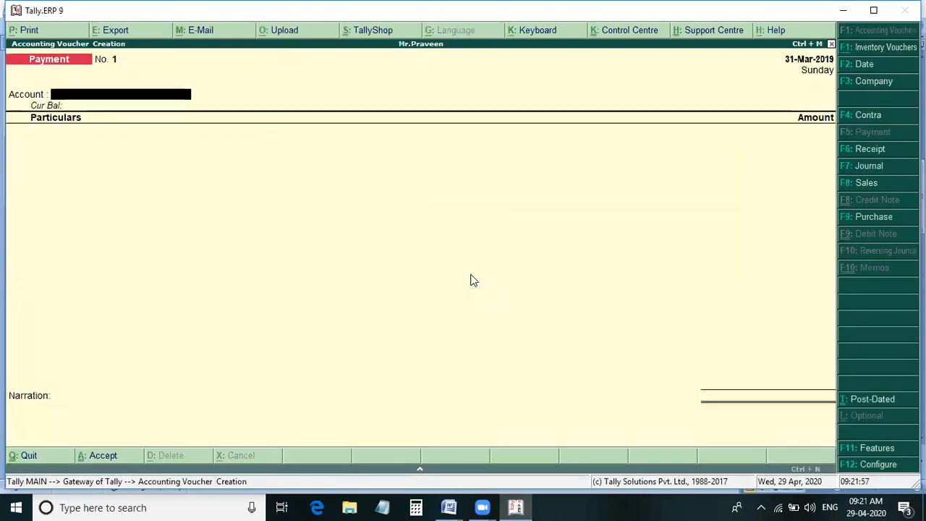
key(F6)
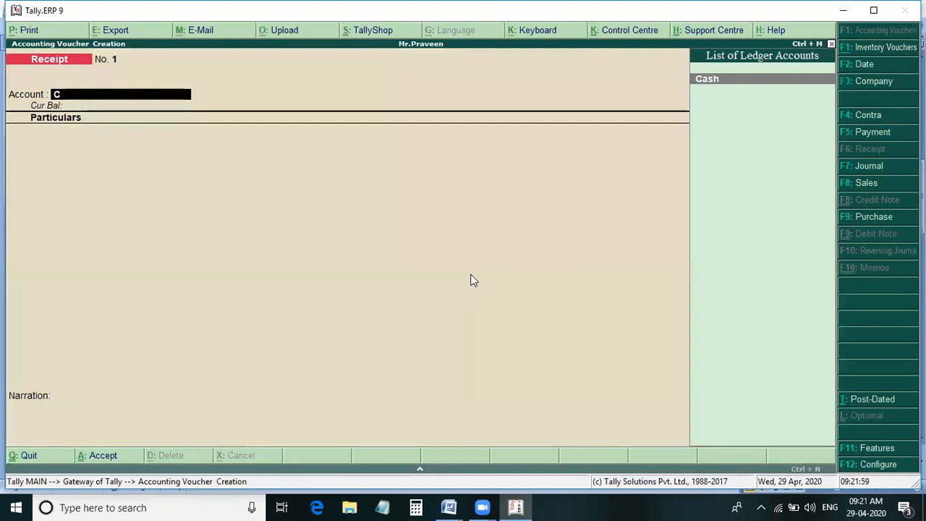
key(Return)
text(Mr)
key(Return)
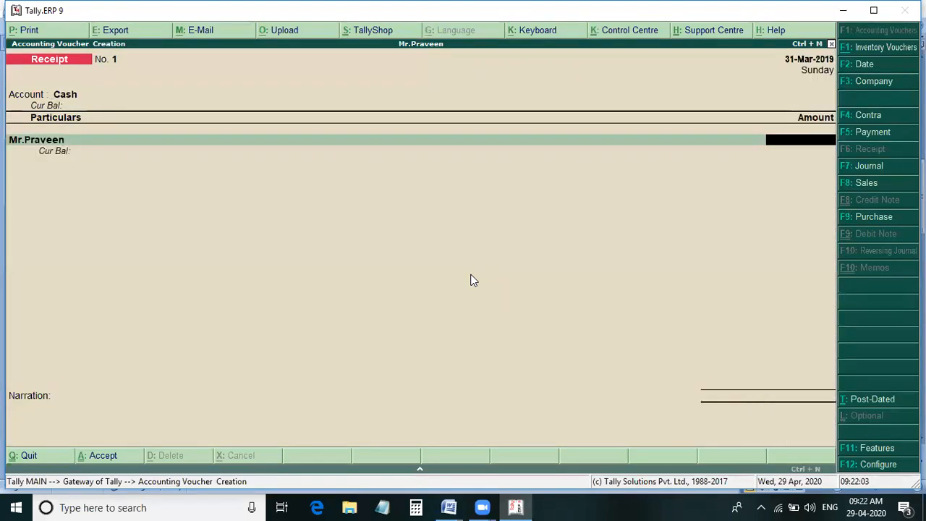
key(Escape)
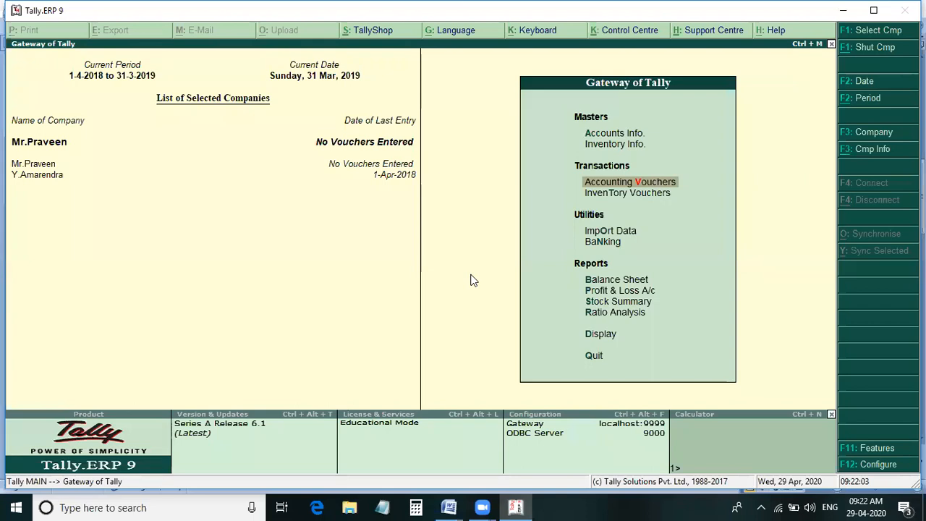
- Change the company's current period to run from 1-4-2020 to 1-4-2020
key(F2)
text(1-4-)
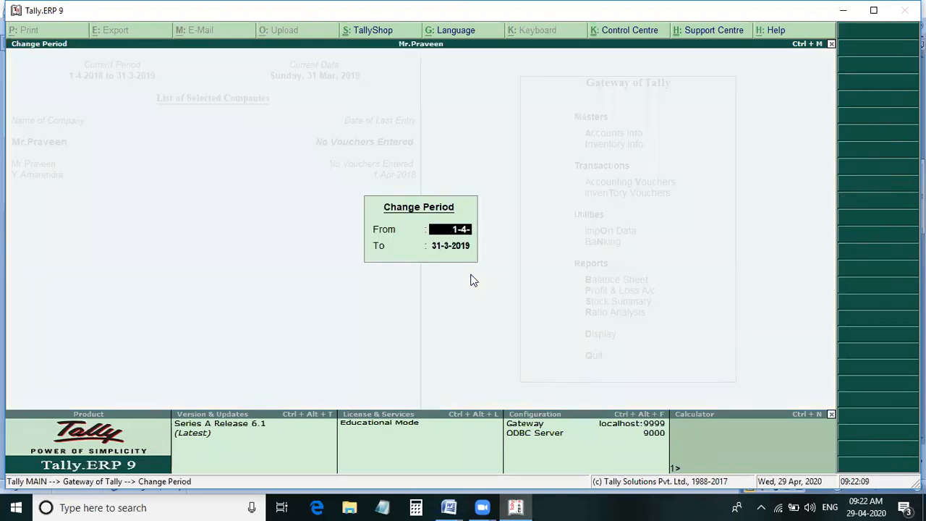
text(2020)
key(Return)
text(1-4-2020)
key(Return)
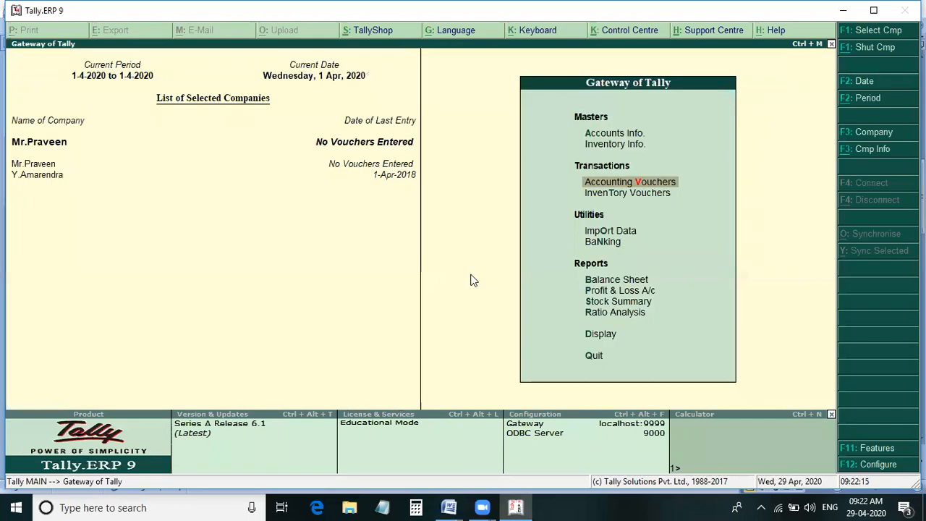
- Record a Receipt voucher into Cash for 3,00,000 from the owner's capital ledger, checking the amount in the Word document
key(Return)
key(Return)
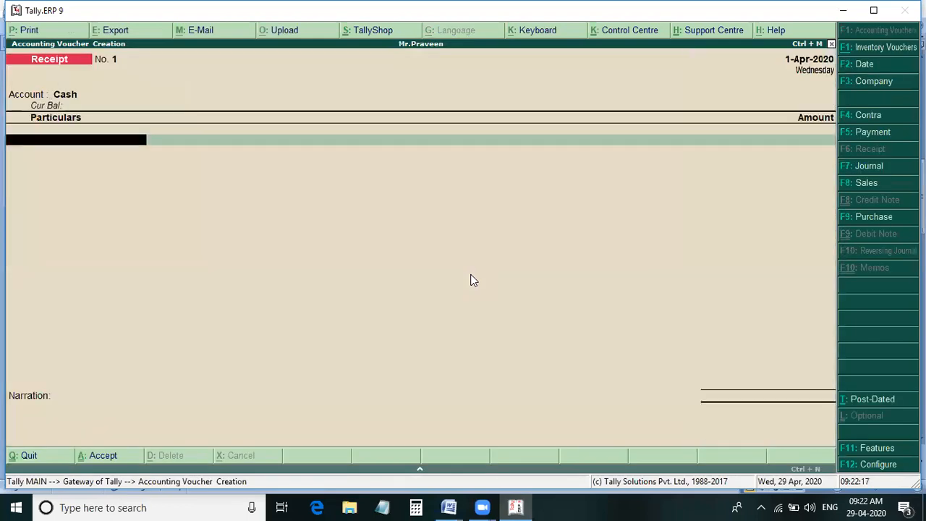
text(Mr)
key(Return)
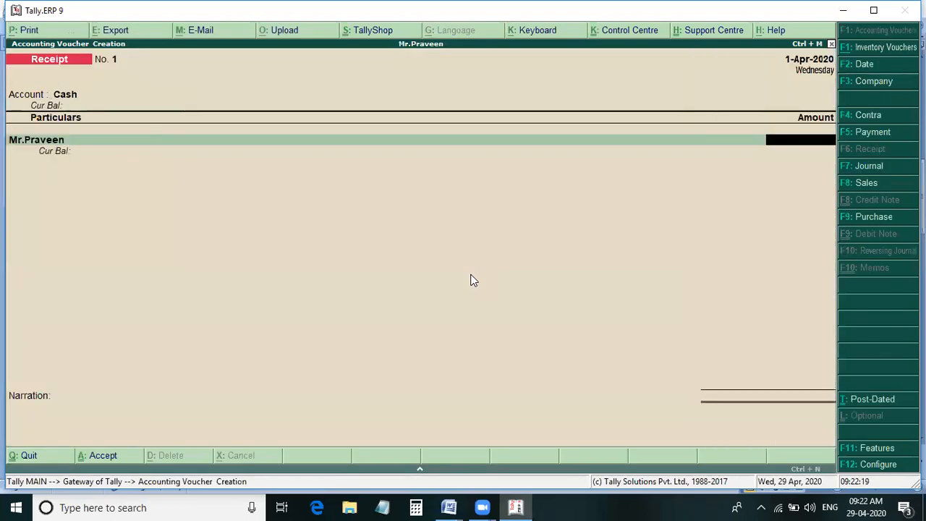
key(alt+Tab)
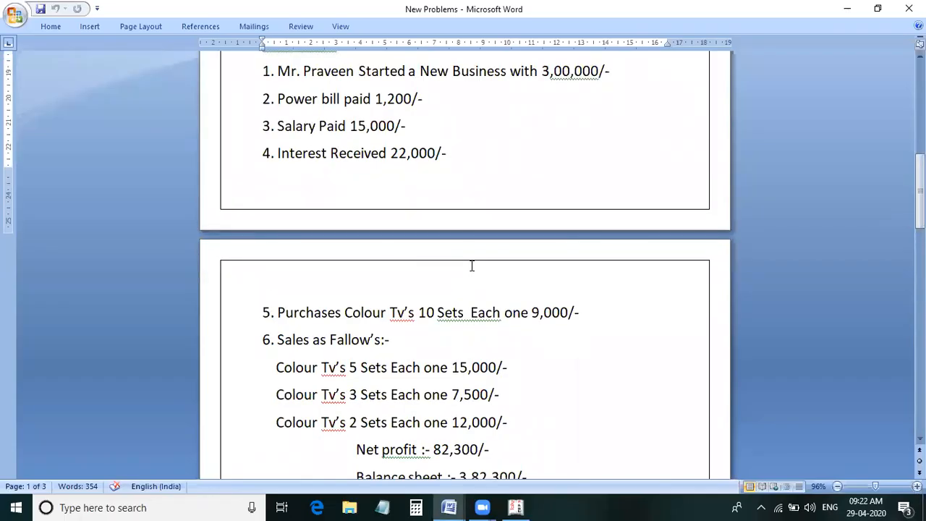
key(alt+Tab)
text(3,00,)
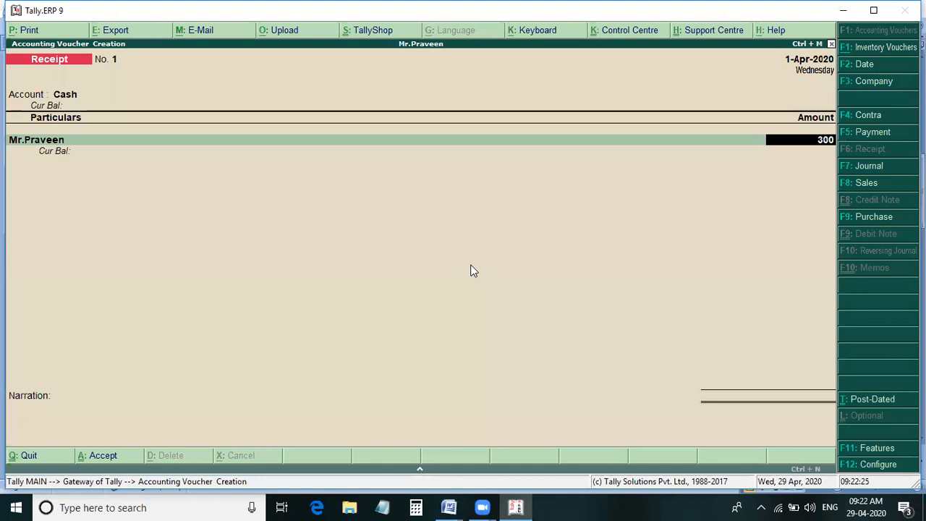
text(000)
key(Return)
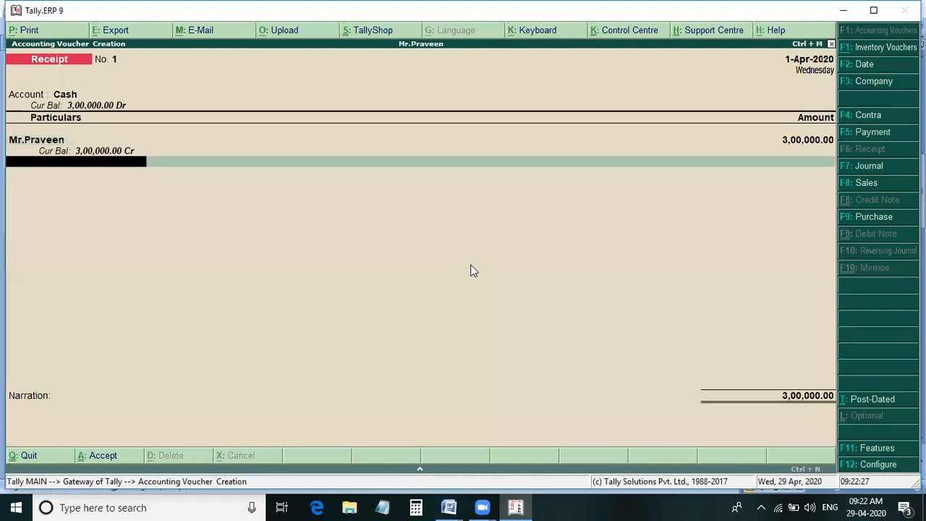
key(Return)
key(Return)
key(Return)
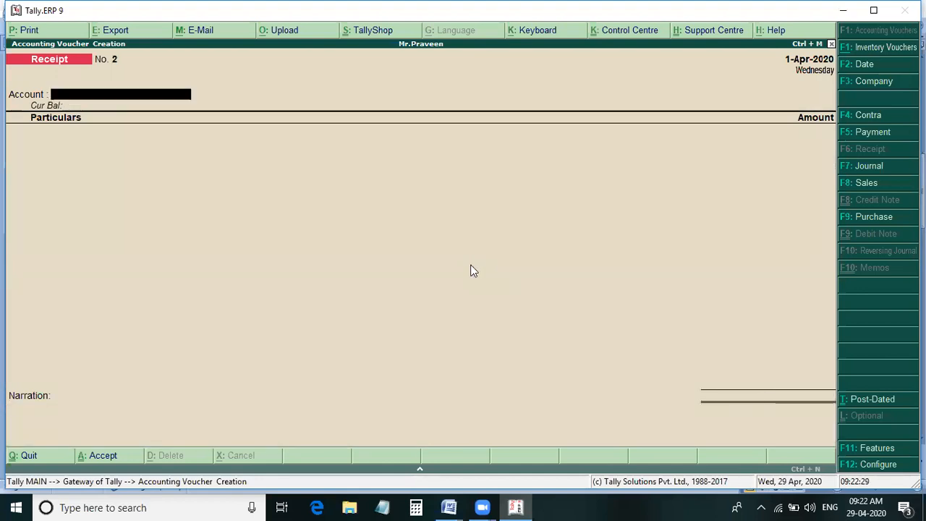
- Check the next transaction in the Word document, and record a Payment voucher from Cash for Power Bill Paid of 1,200 in Tally.ERP 9
key(alt+Tab)
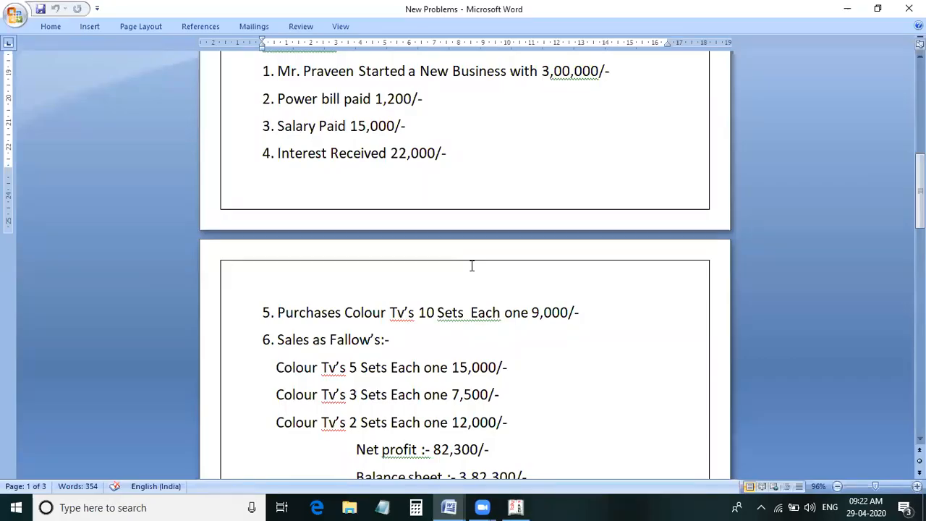
key(alt+Tab)
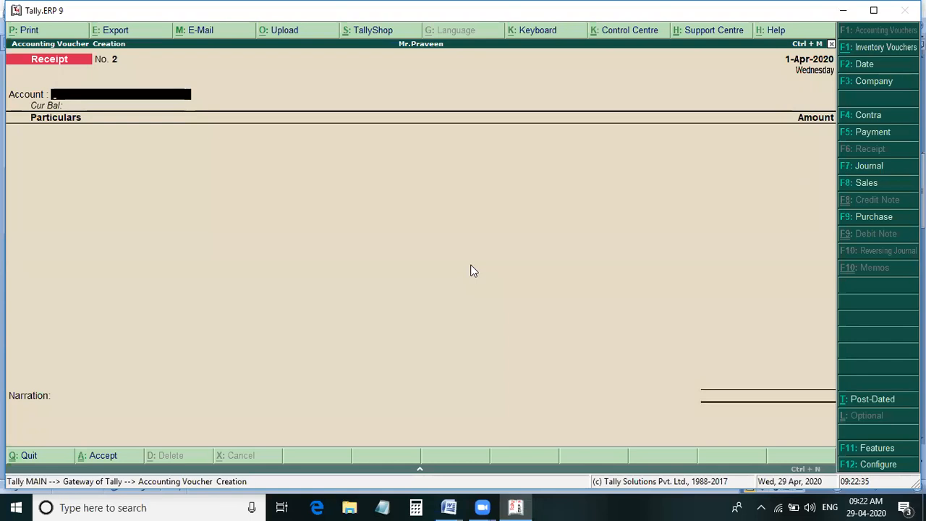
key(F5)
text(c)
key(Return)
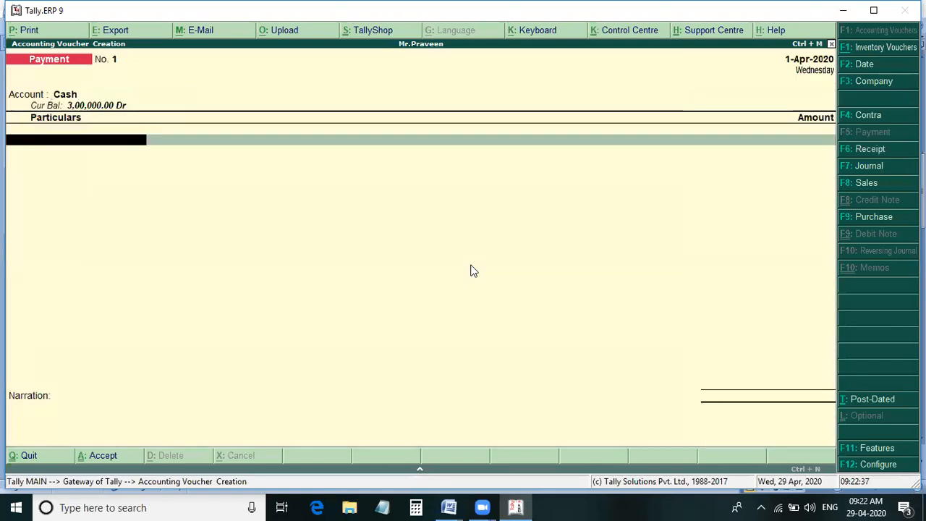
text(Po)
key(Return)
text(1200)
key(Return)
key(Return)
key(Return)
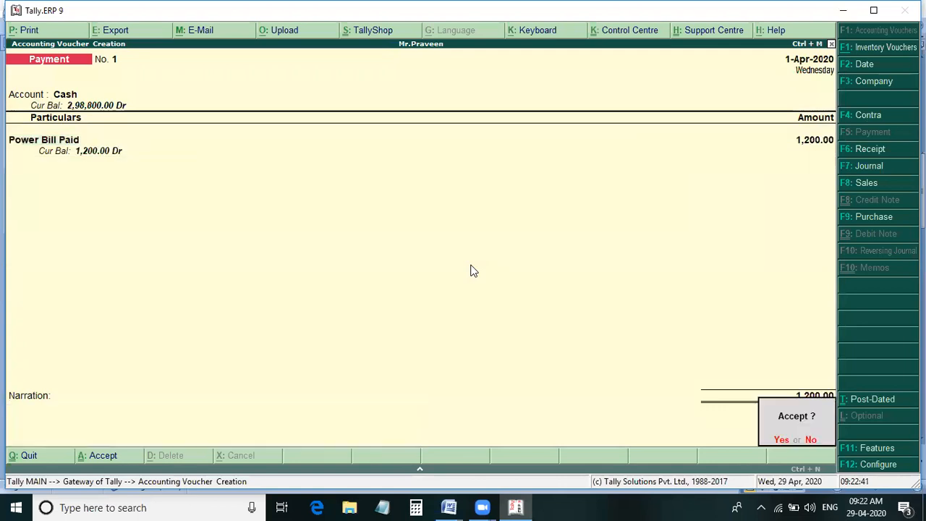
key(Return)
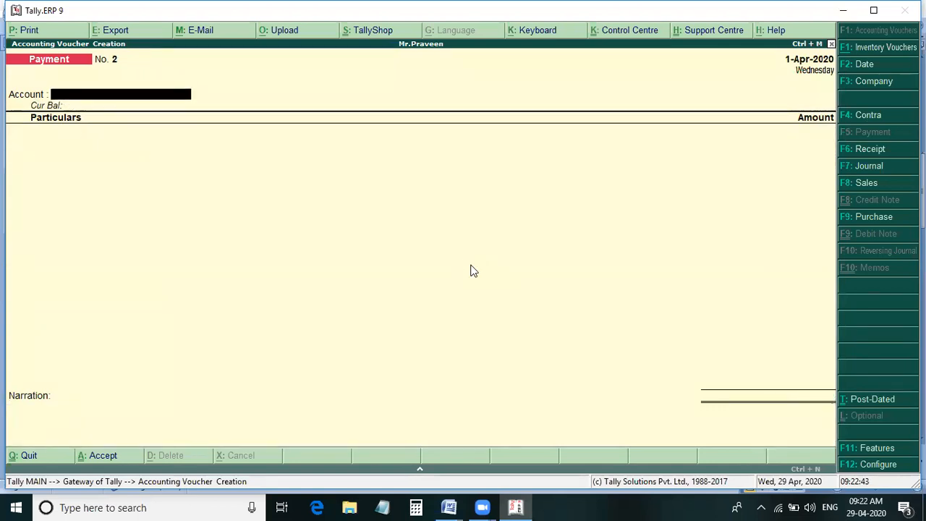
- Record a Payment voucher from Cash for Salary Paid of 15,000 in Tally.ERP 9, checking the amount in the Word document
key(alt+Tab)
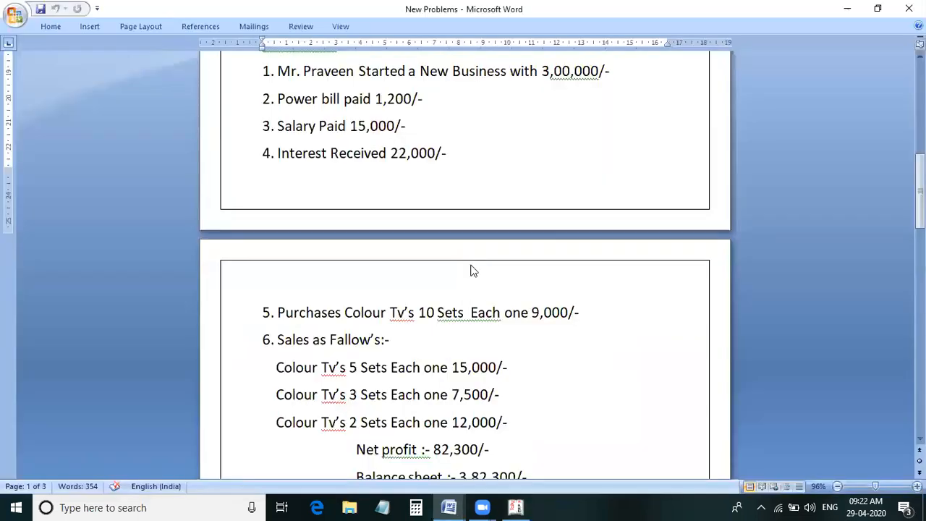
key(alt+Tab)
key(Return)
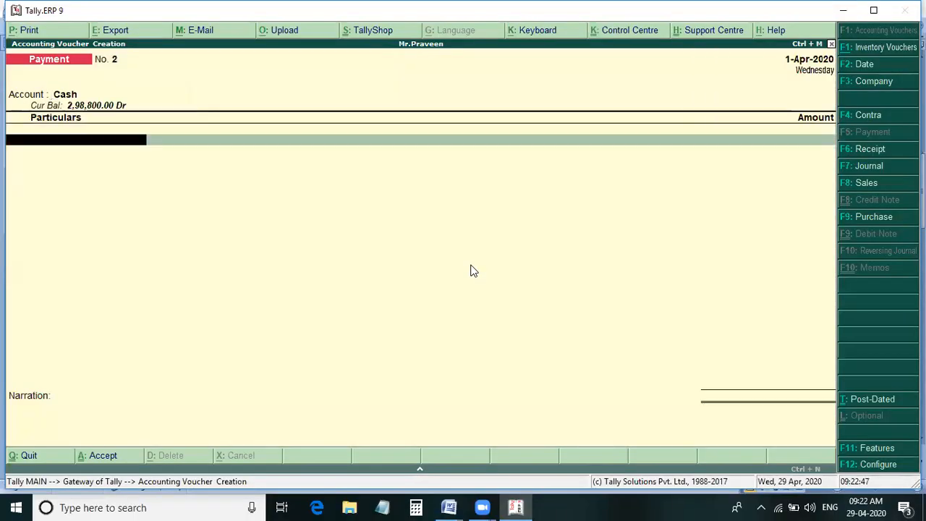
text(sa)
key(Return)
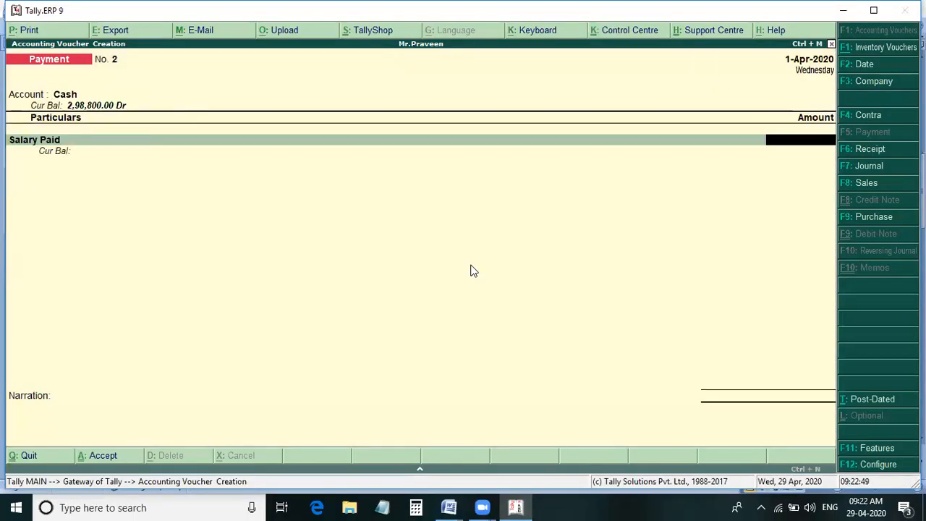
key(alt+Tab)
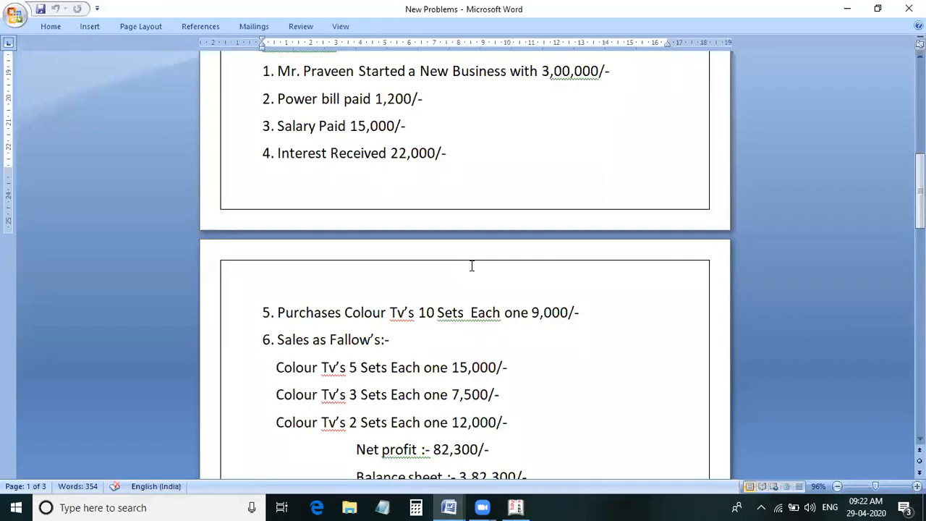
key(alt)
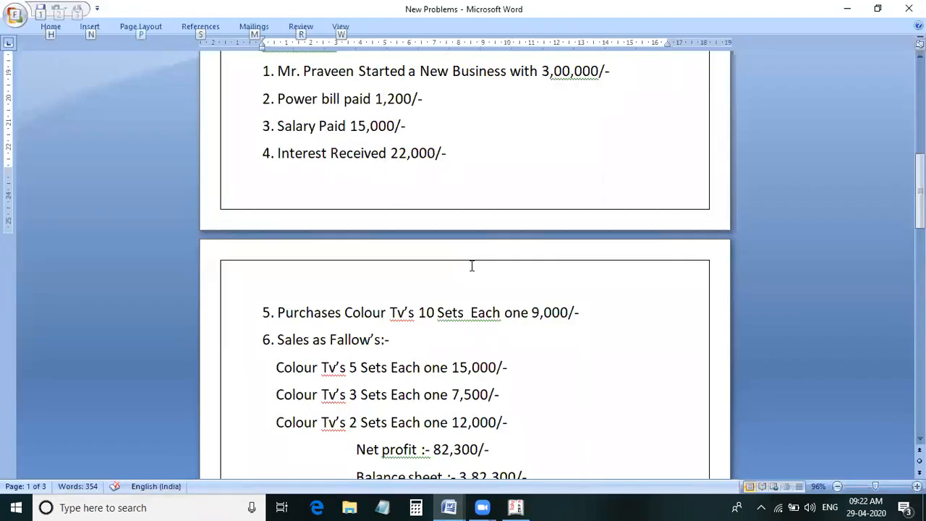
key(alt+Tab)
text(15,000)
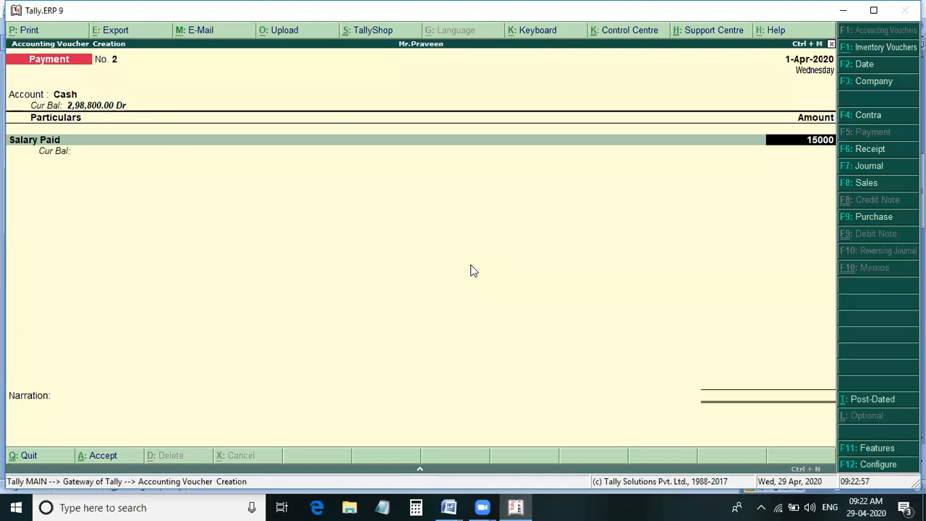
key(Return)
- Record a Receipt voucher into Cash for 22,000 from the Interest Received ledger
key(Return)
key(Return)
key(Return)
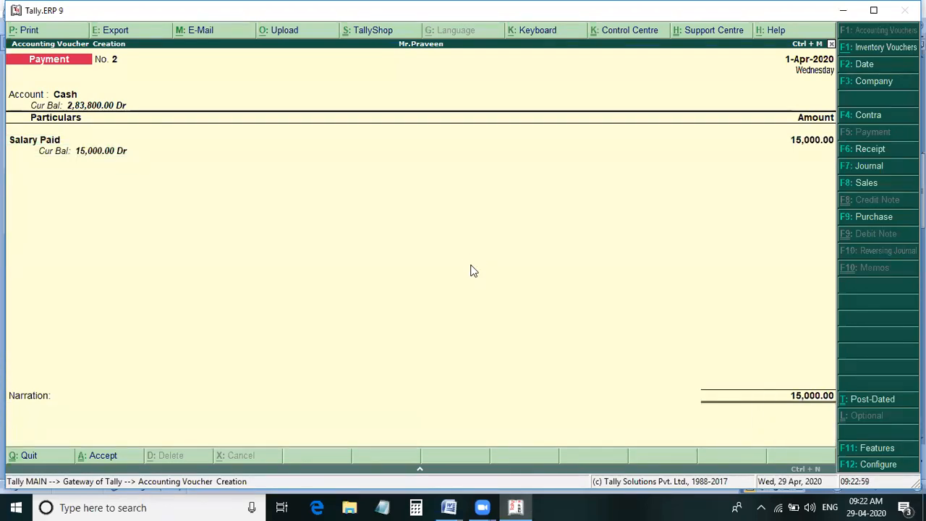
key(F6)
text(C)
key(Return)
text(In)
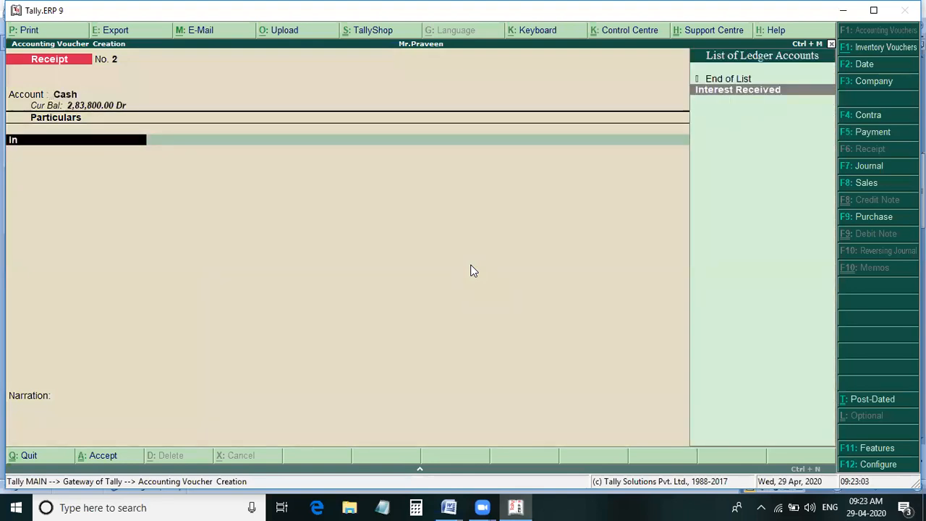
key(Return)
text(22000)
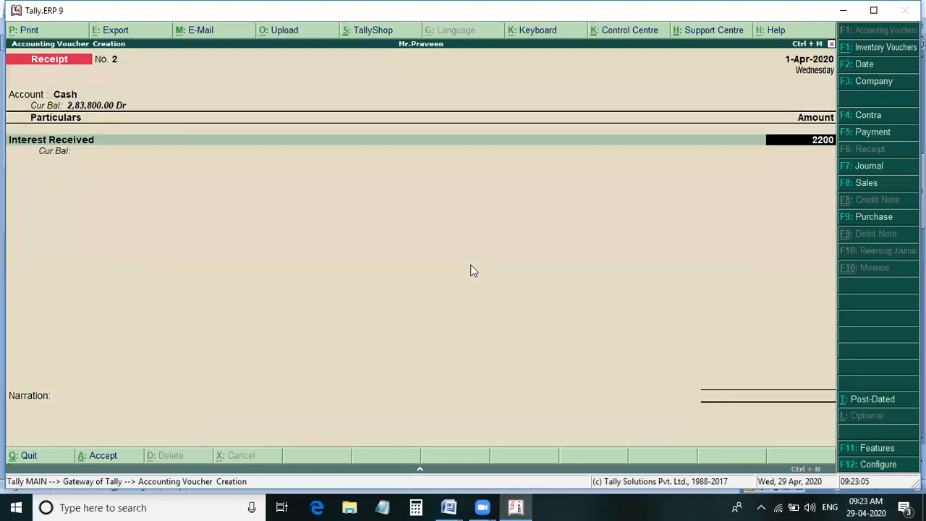
key(Return)
key(Return)
key(Return)
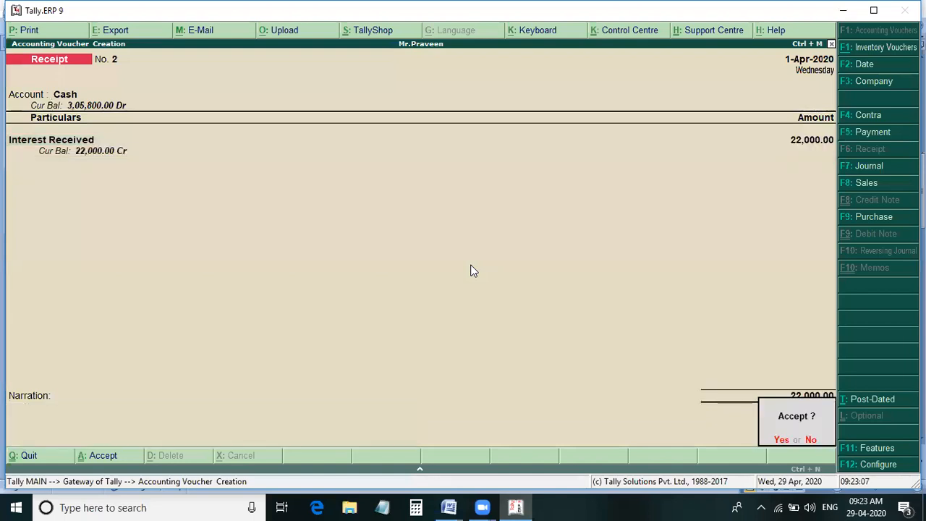
key(Return)
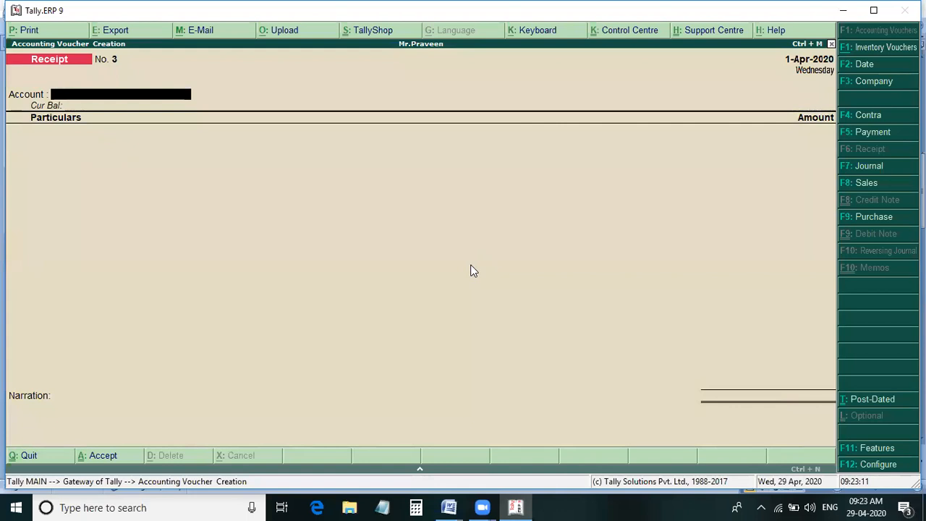
- Start a Purchase voucher with Cash as the party account and Puchase as the purchase ledger, keeping the default supplier details
key(F9)
key(Return)
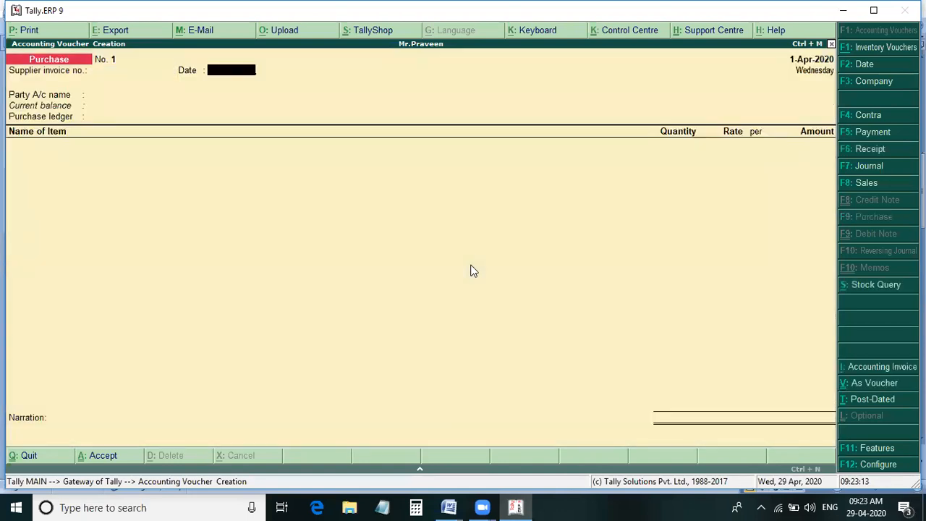
key(Return)
key(Return)
key(Return)
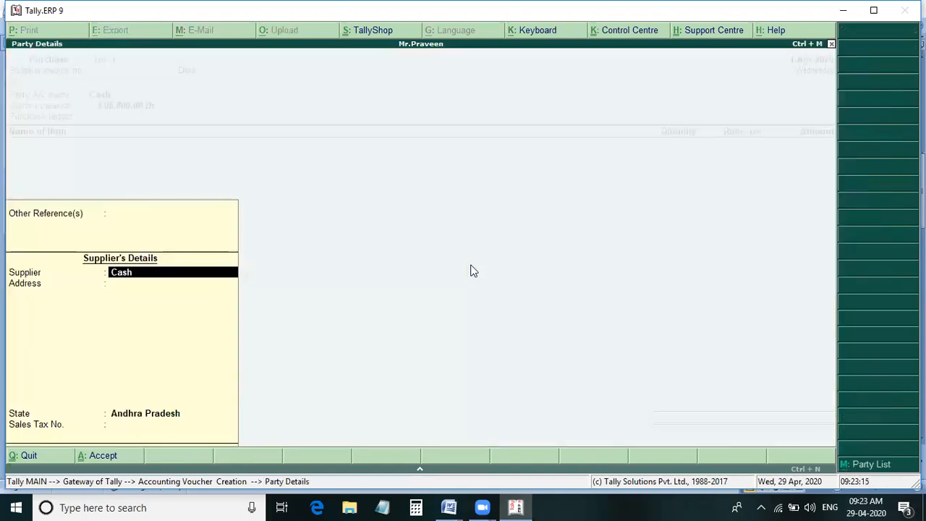
key(Return)
key(Return)
- Enter 10 sets of Colour Tv's at 9,000 each, checking the figures in the Word document, and save the Purchase voucher in Tally.ERP 9
key(Return)
key(Return)
key(Return)
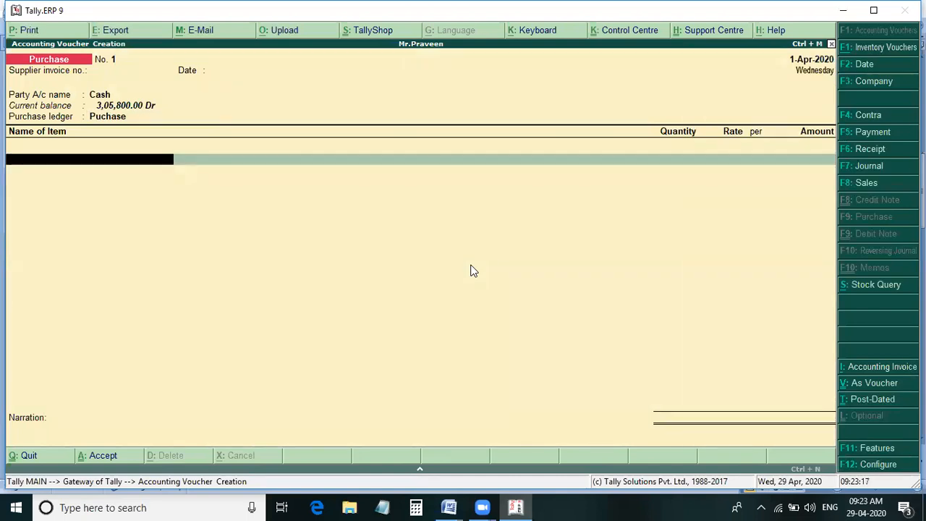
text(C)
key(Return)
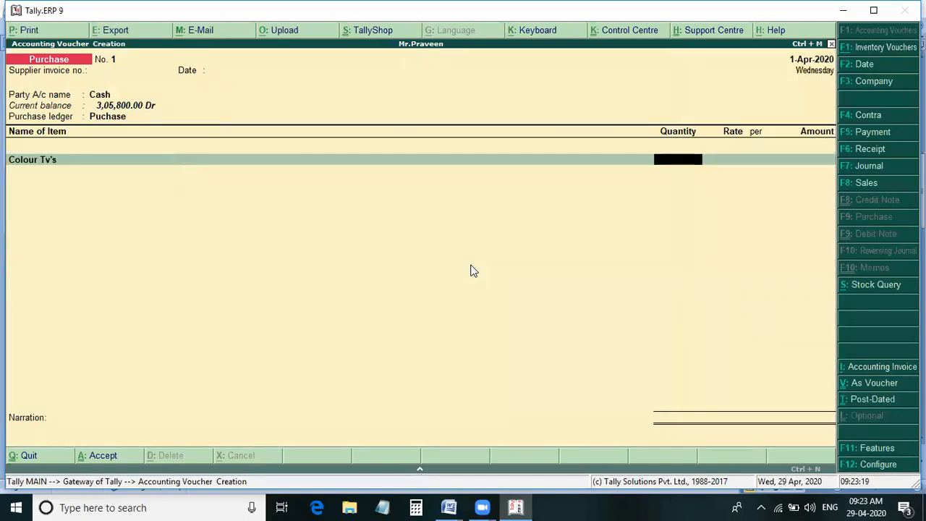
key(alt+Tab)
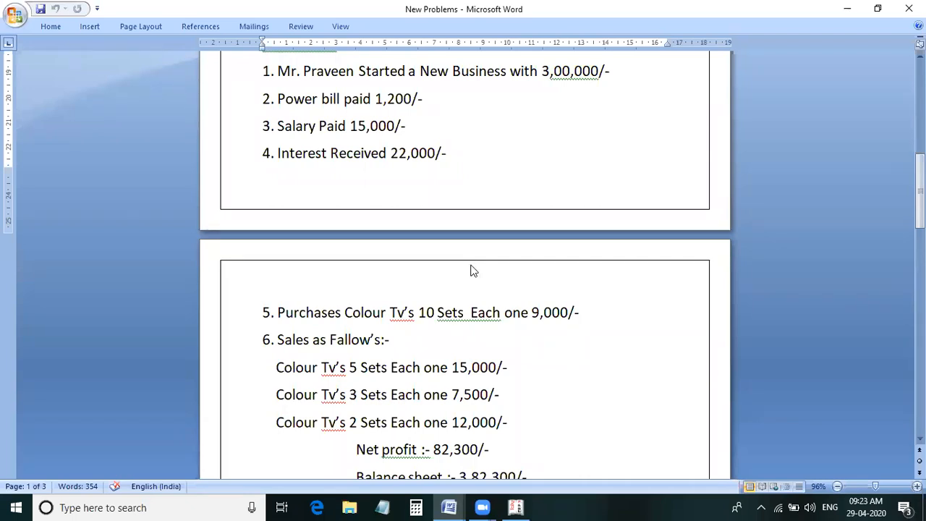
key(alt+Tab)
text(10)
key(Return)
text(9000)
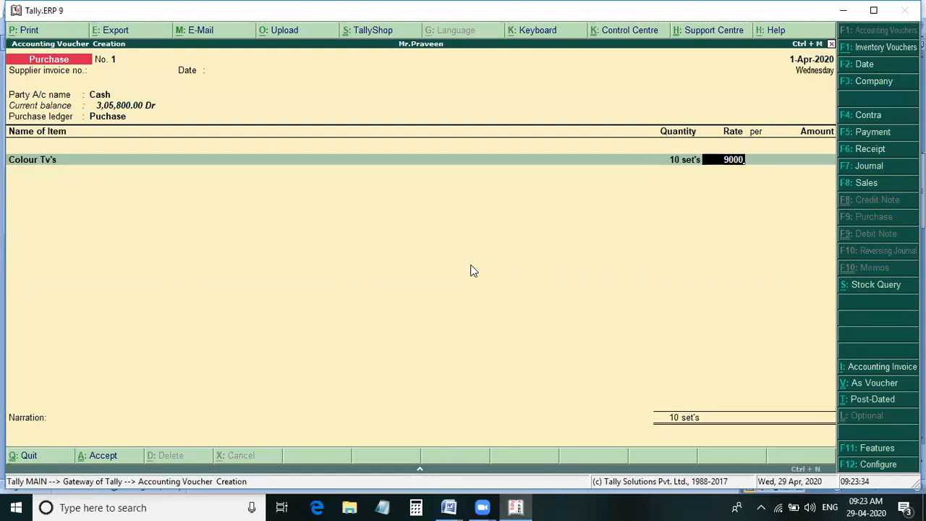
key(Return)
key(Return)
key(Return)
key(Return)
key(Return)
key(Return)
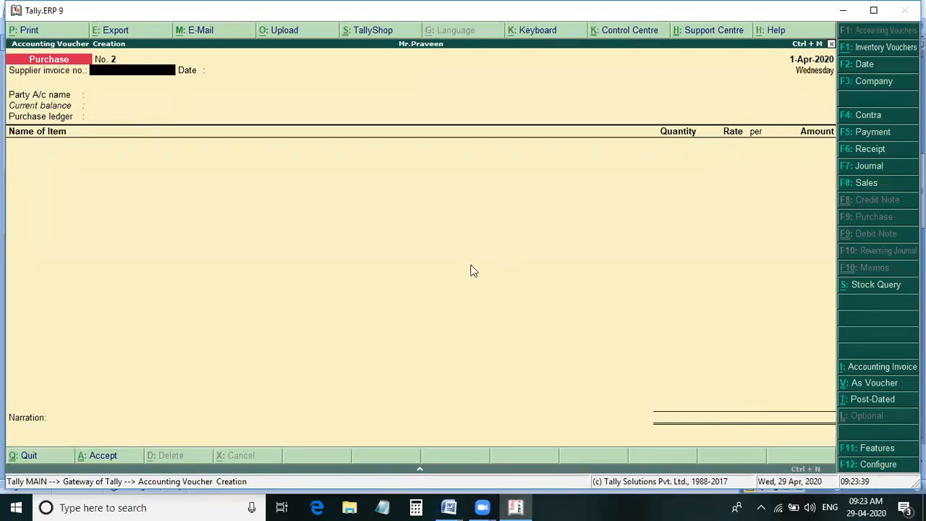
- Start a Sales voucher with Cash as the party account and Sales as the sales ledger
key(F8)
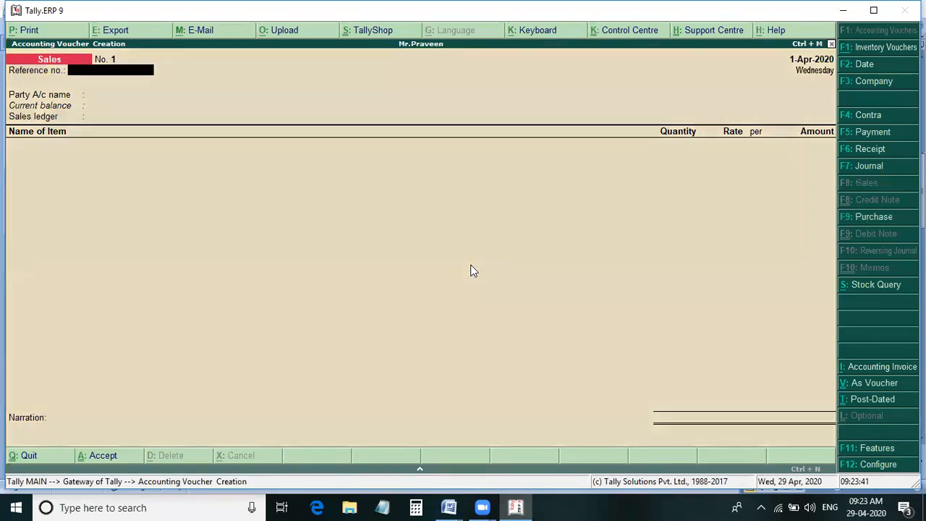
key(Return)
key(Return)
key(Return)
key(Return)
key(Return)
key(Return)
key(Return)
key(Return)
key(Return)
key(Return)
key(Return)
key(Return)
key(Return)
key(Return)
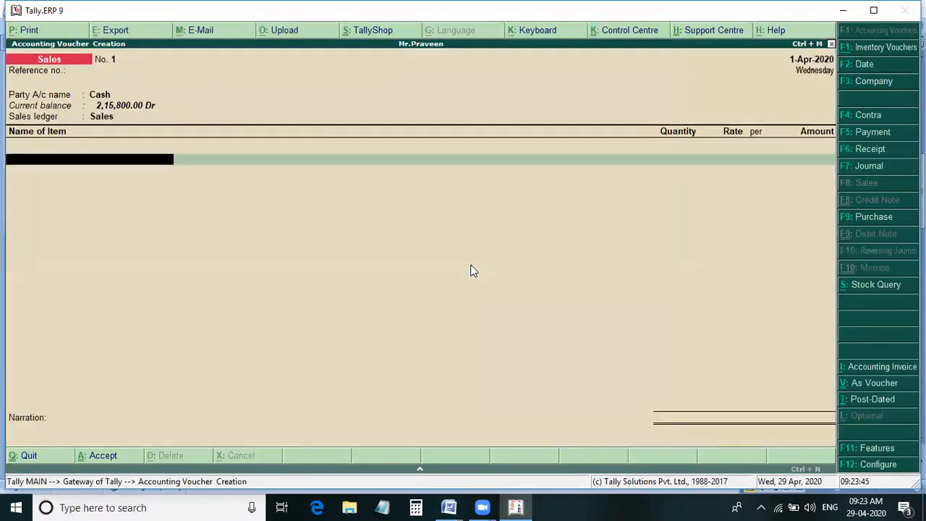
- Enter the first sales line as 5 sets of Colour Tv's at 15,000 each, checking the Word document for the figures
text(c)
key(Return)
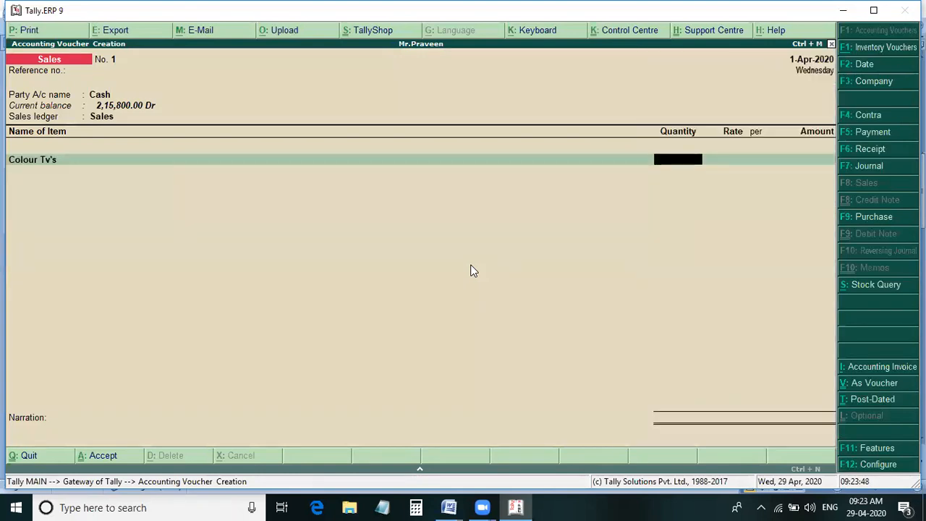
key(alt+Tab)
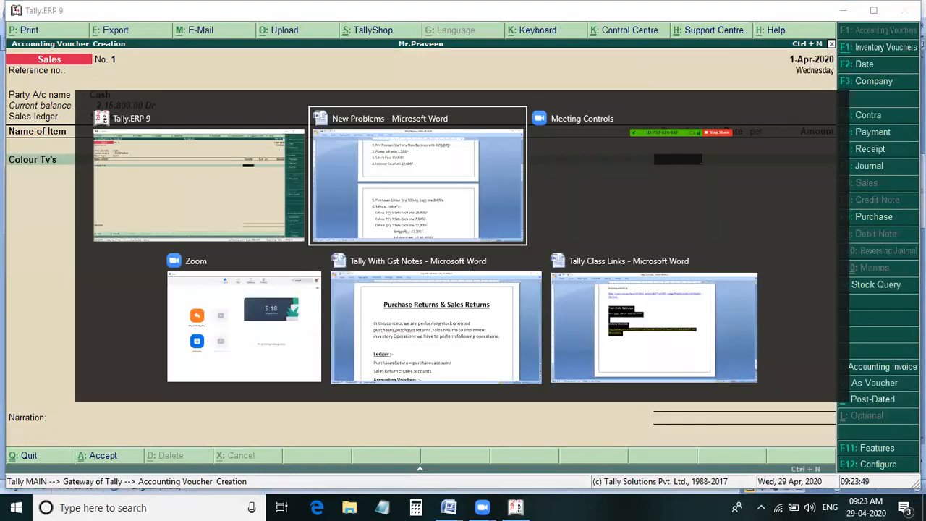
key(alt+Tab)
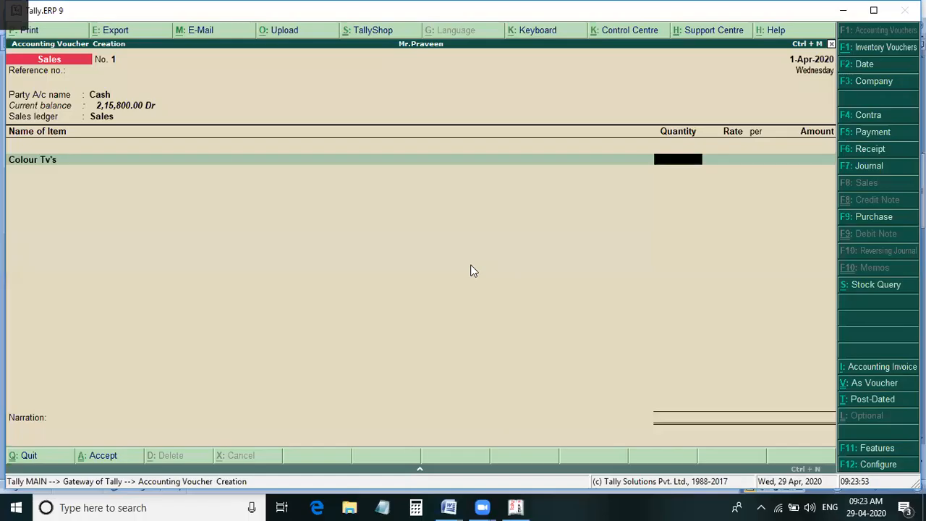
text(5)
key(Return)
text(15800)
key(BackSpace)
key(BackSpace)
key(BackSpace)
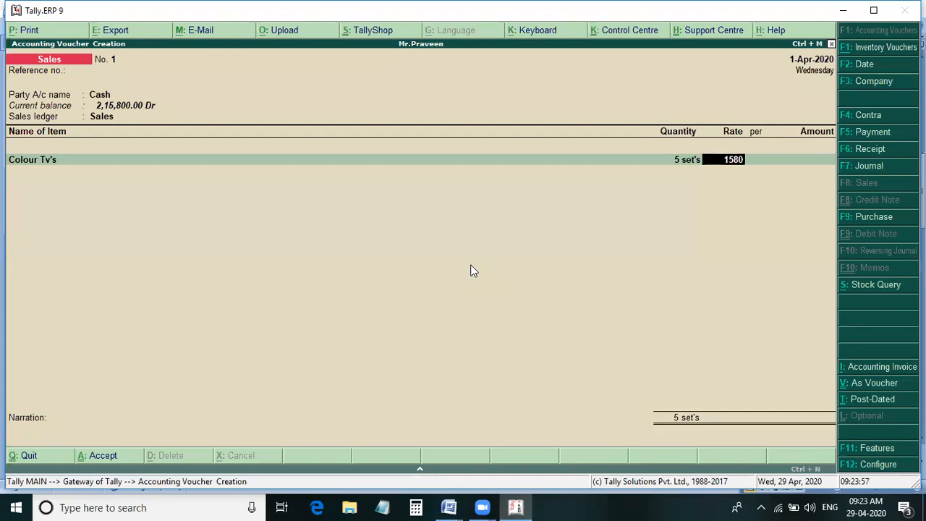
text(000)
key(Return)
- Add a second sales line for 3 sets of Colour Tv's at 7,500 each, checking the Word document for the figures
key(Return)
key(Return)
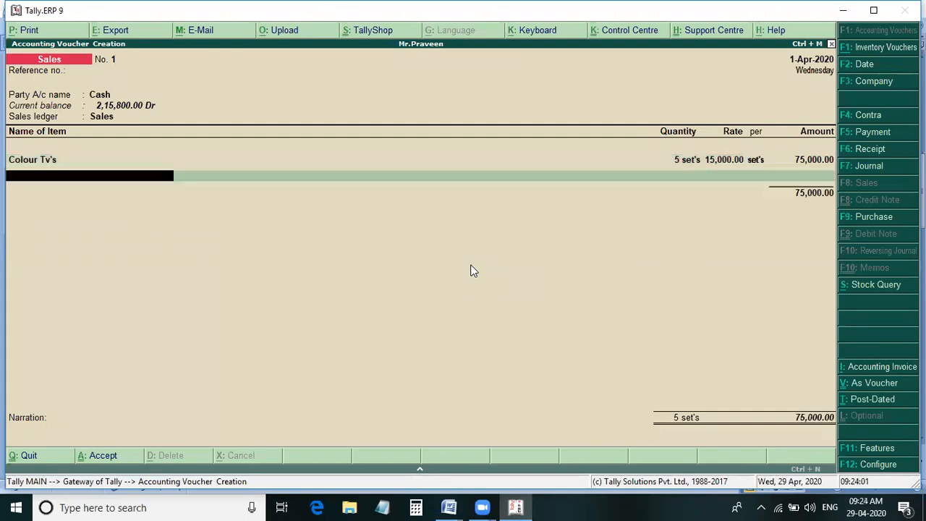
text(C)
key(Return)
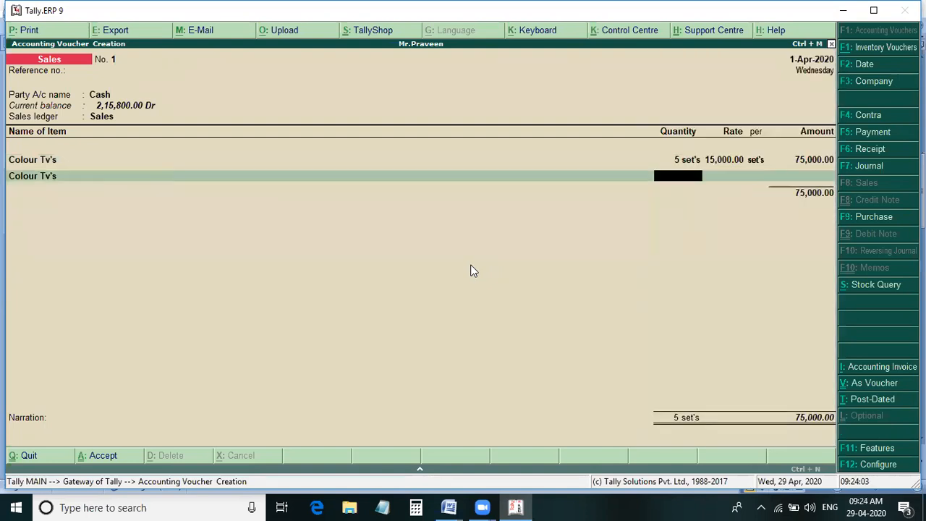
key(alt+Tab)
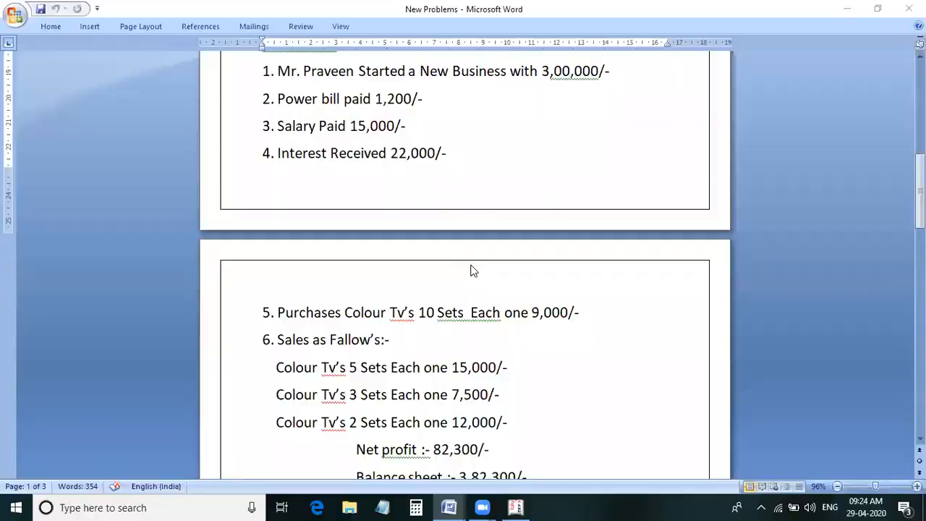
key(alt+Tab)
text(3)
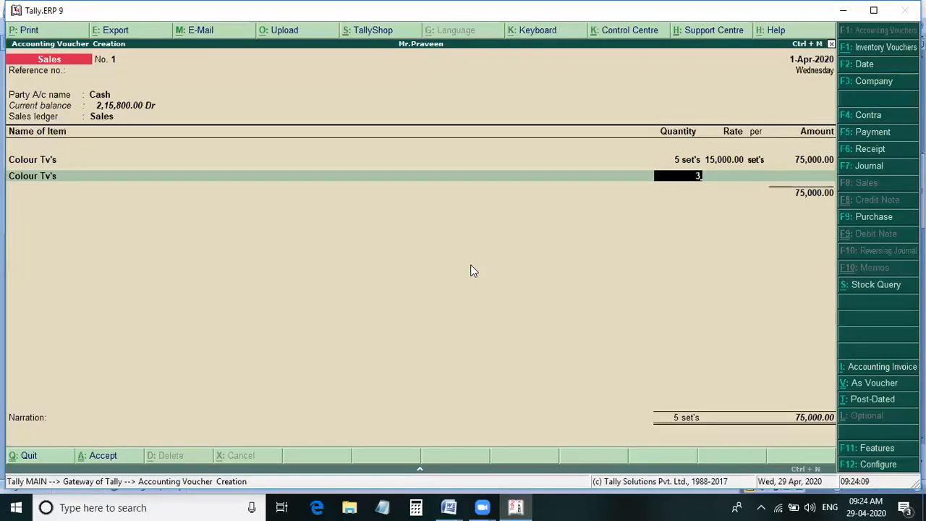
key(Return)
text(7500)
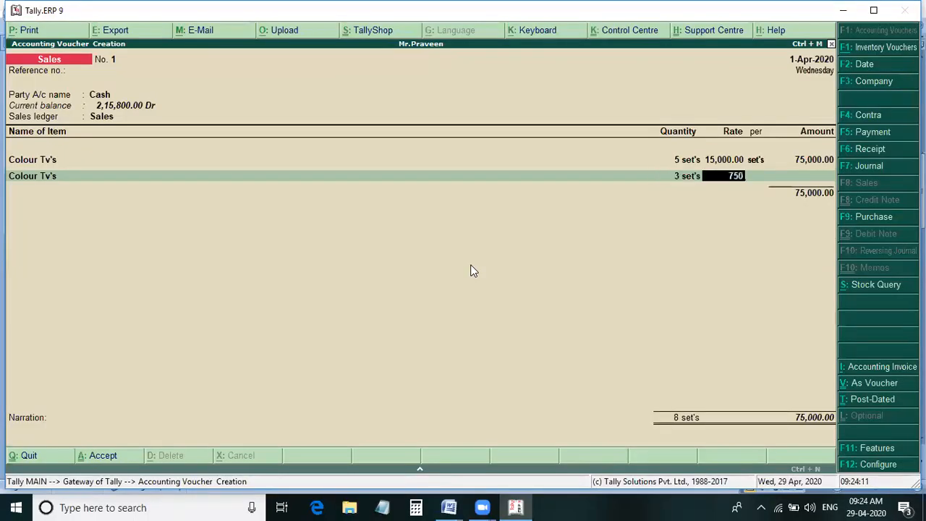
key(Return)
key(Return)
key(Return)
- Add a third sales line for 2 sets of Colour Tv's at 12,000 each, checking the Word document for the figures
text(C)
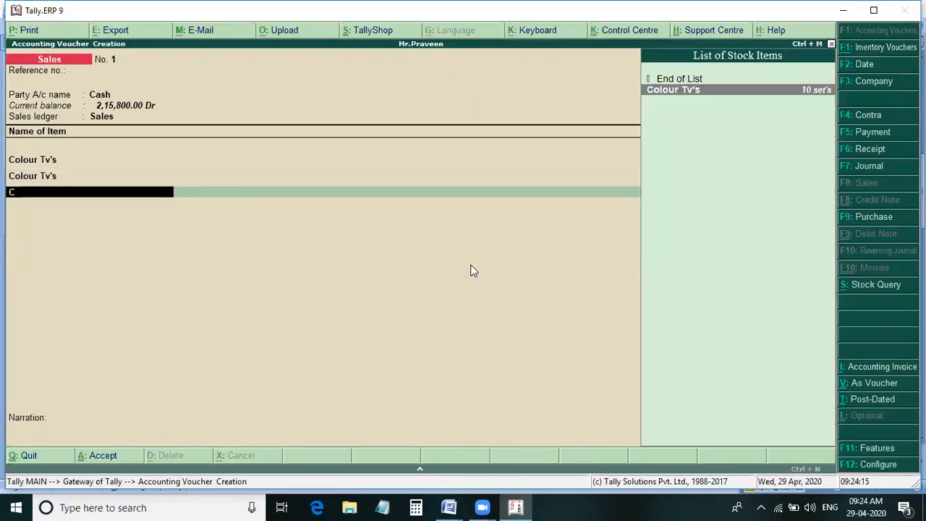
key(Return)
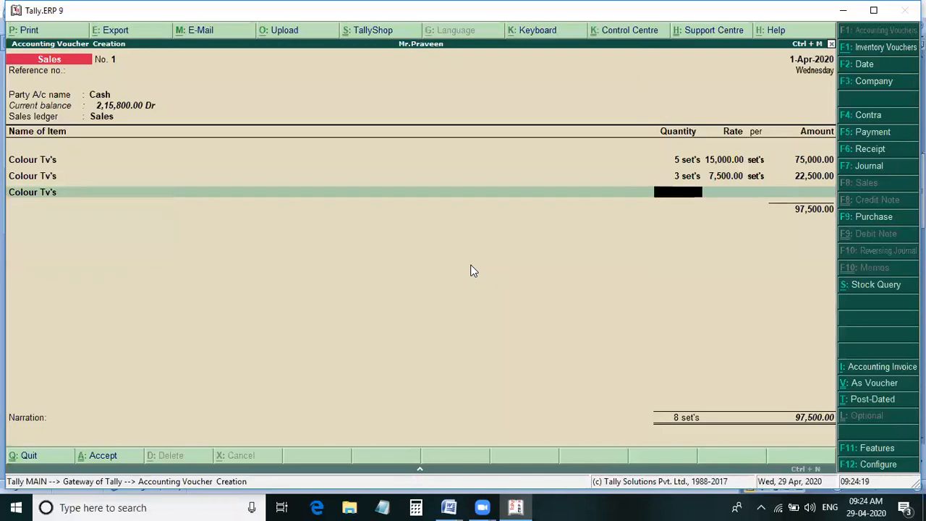
key(alt+Tab)
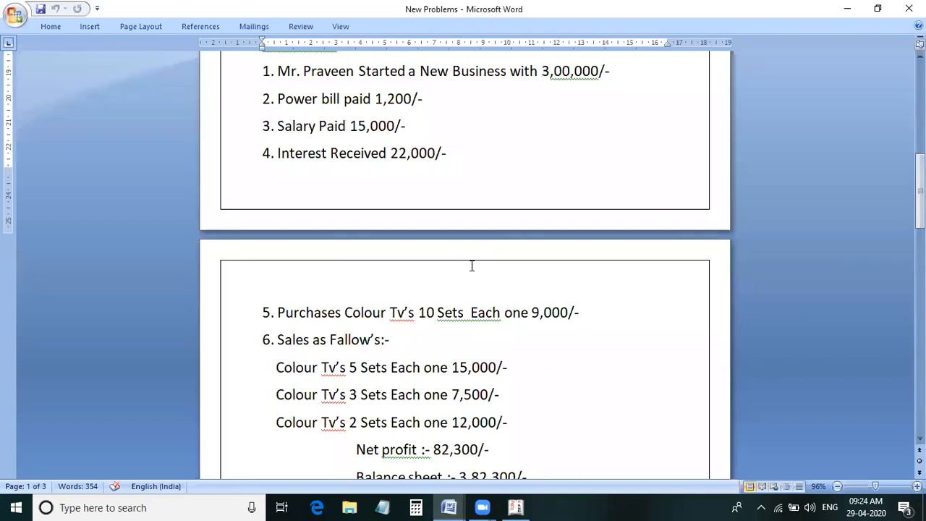
key(alt+Tab)
text(2)
key(Return)
text(1)
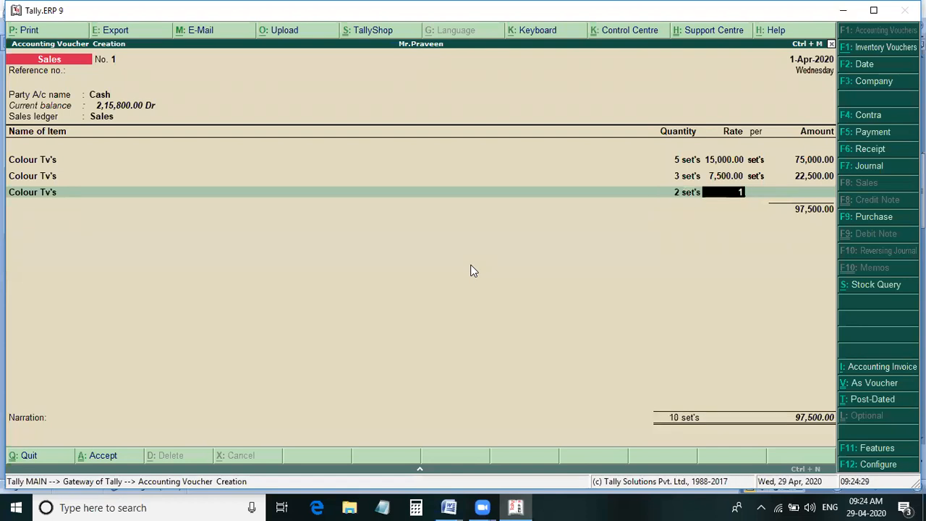
text(2000)
key(Return)
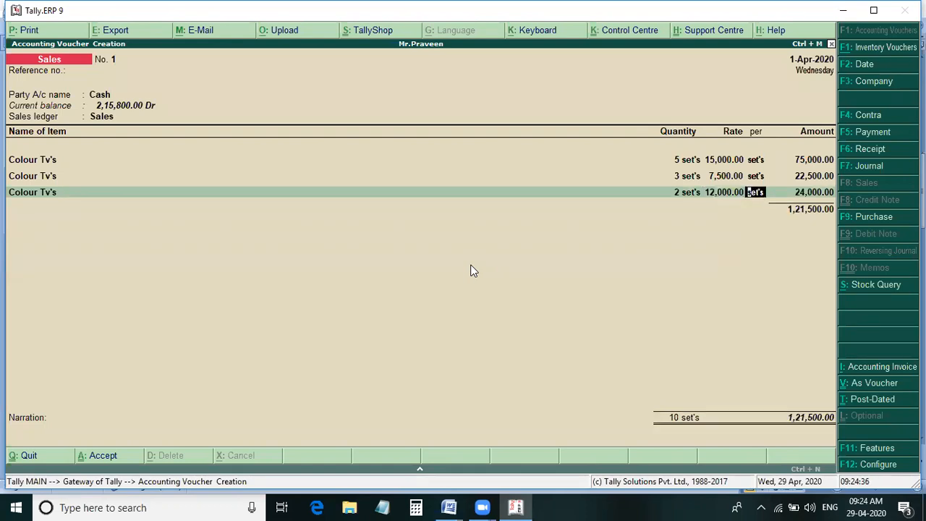
key(Return)
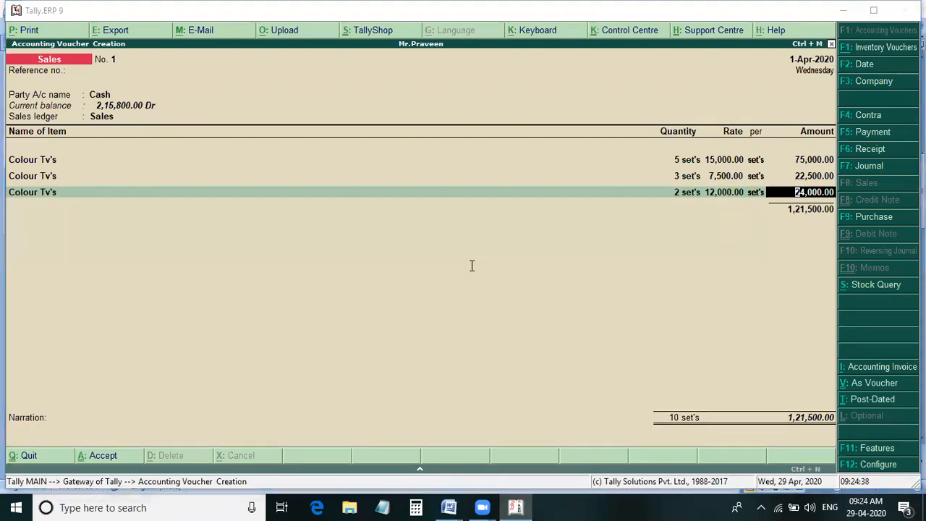
- Compare the three sales lines with the Word document, and save the Sales voucher in Tally.ERP 9
key(alt+Tab)
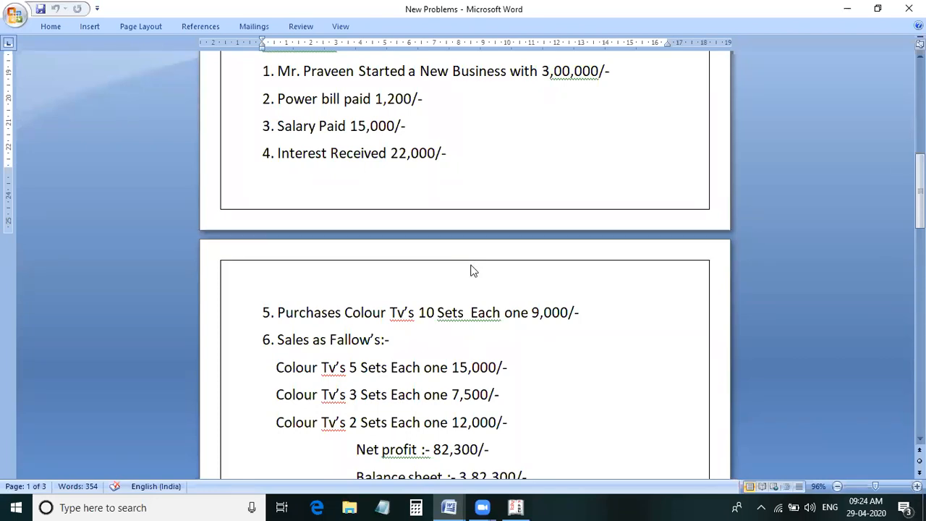
key(alt+Tab)
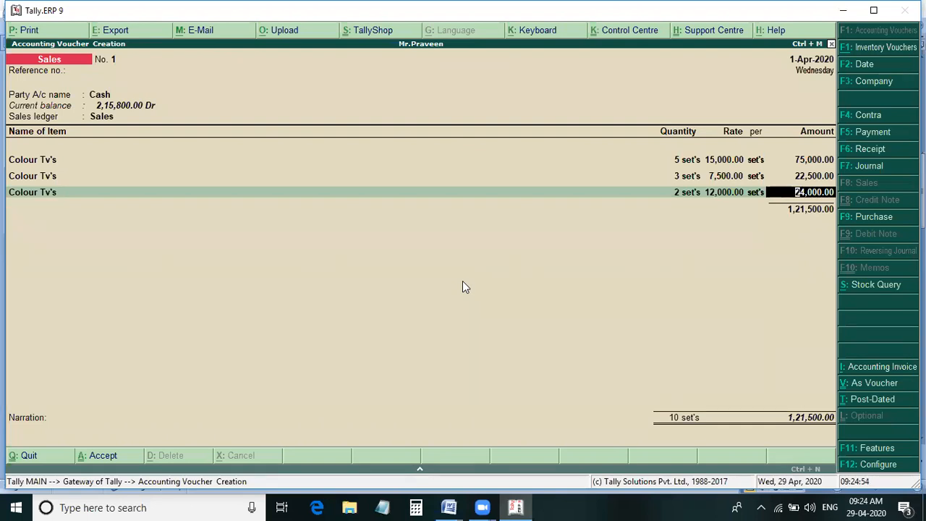
key(Return)
key(Return)
key(Return)
key(Return)
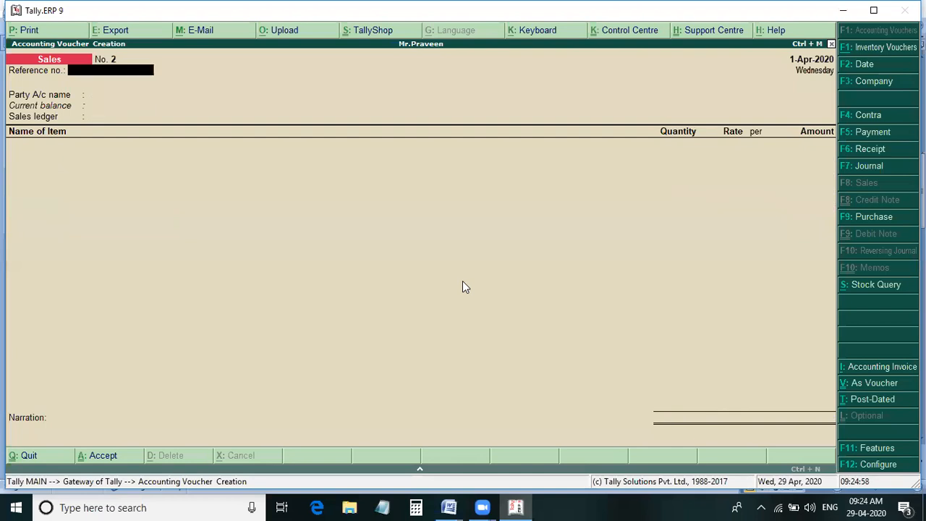
- Leave voucher entry, open the Balance Sheet, and compare it with the net profit and balance sheet answers in the New Problems Word document
key(Escape)
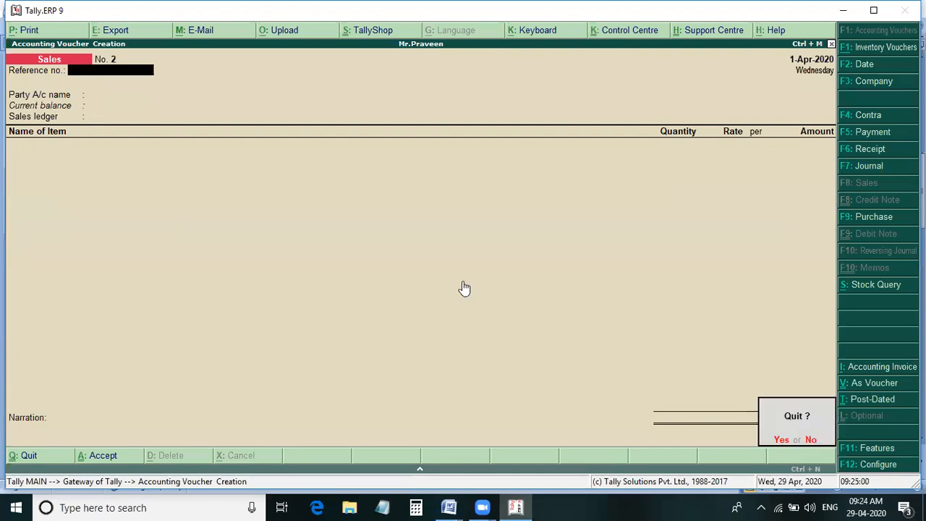
key(Return)
key(b)
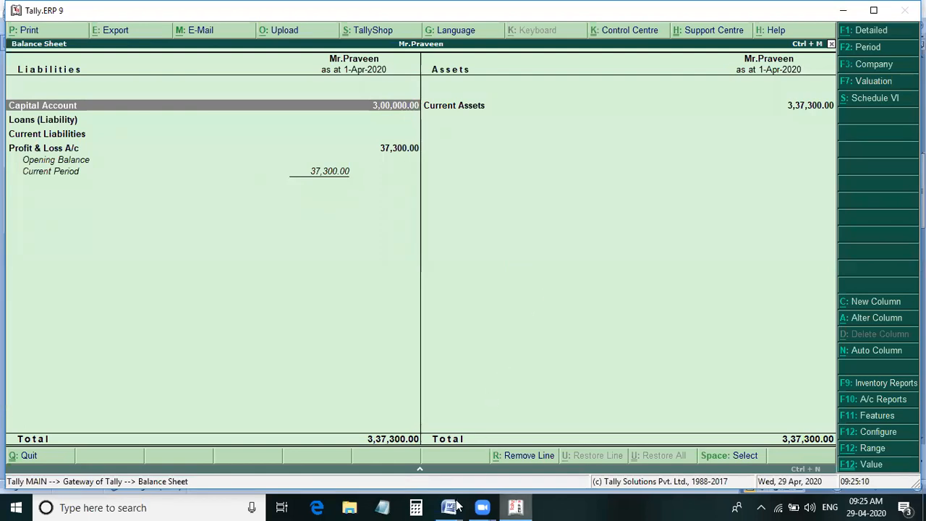
mouse_move(450, 506)
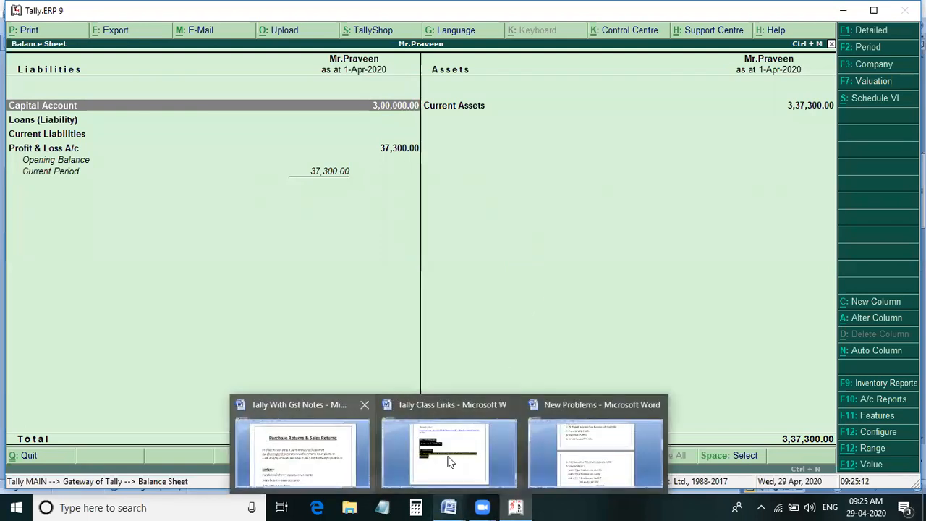
click(598, 455)
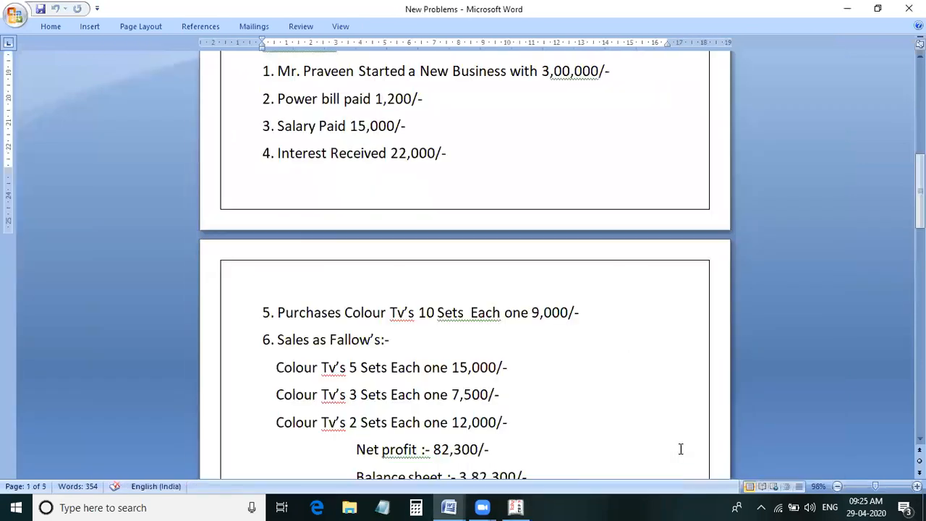
scroll(382, 418, down, 2)
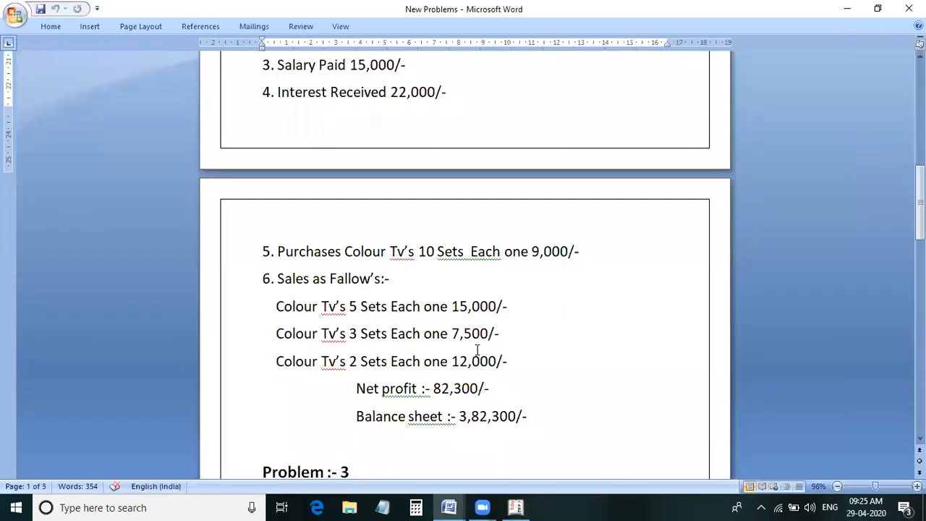
scroll(466, 374, up, 1)
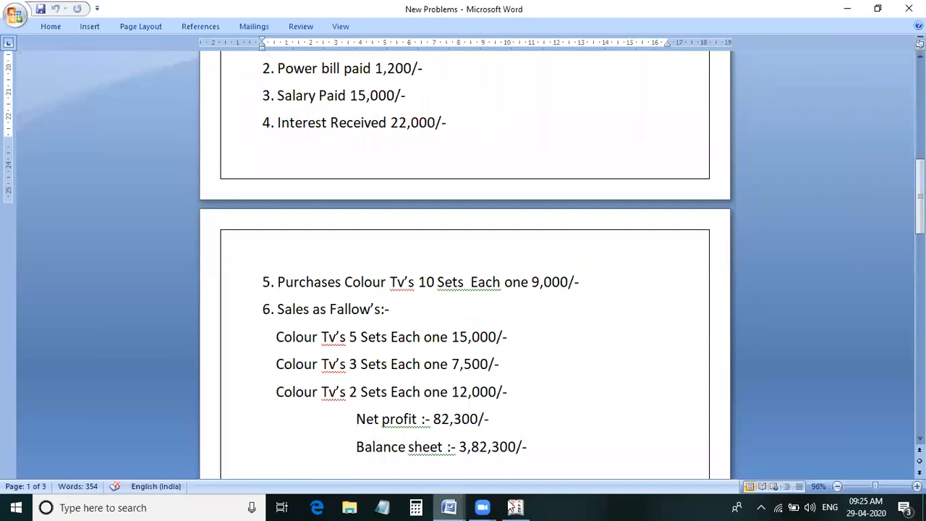
- Switch to the Tally With Gst Notes document in Word to read the Purchase Returns & Sales Returns notes
mouse_move(458, 506)
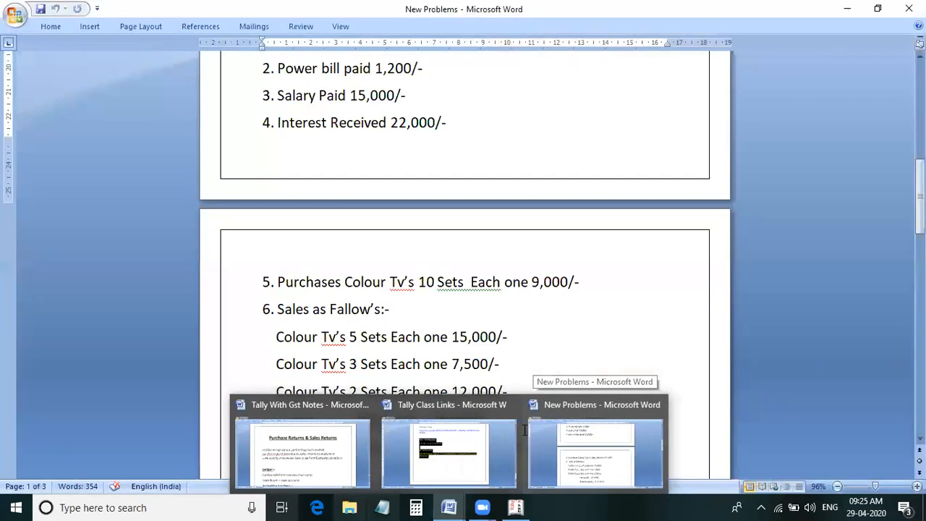
click(322, 463)
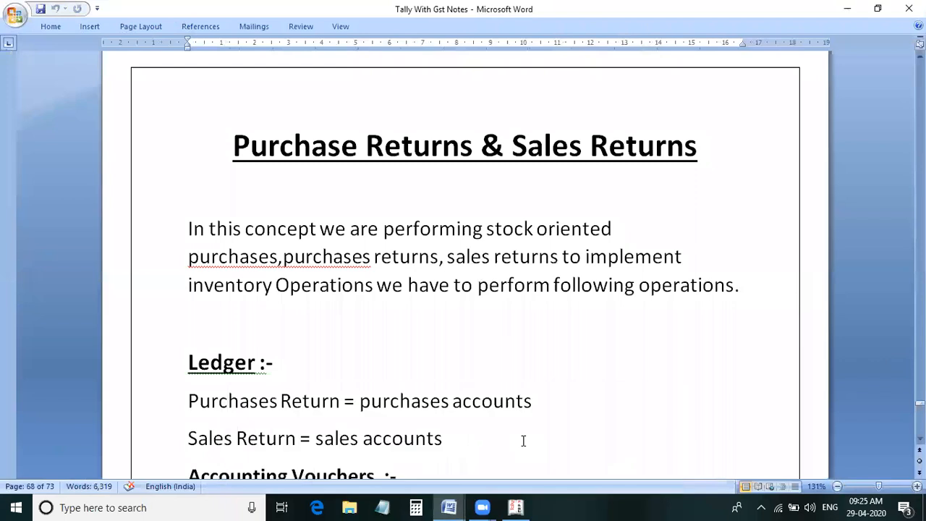
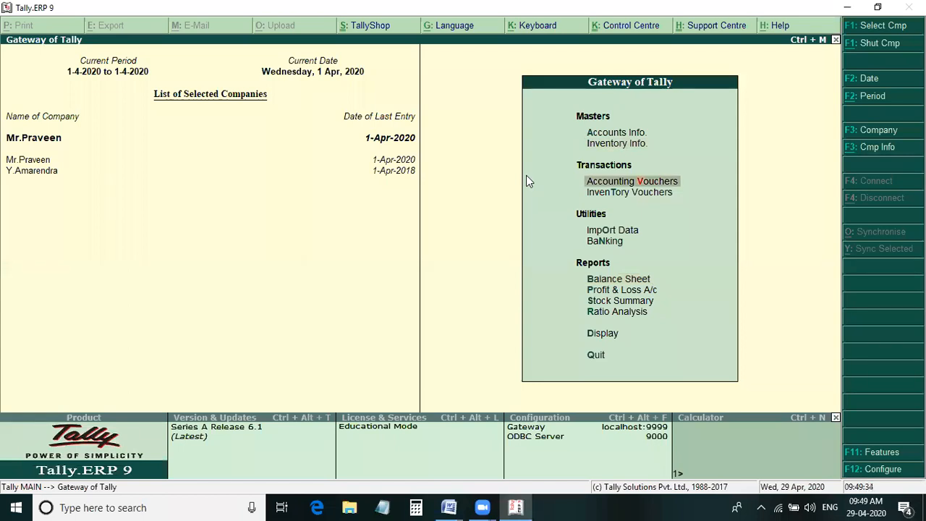
- Open accounting voucher entry to check which voucher types are available, and leave it without recording anything
key(Return)
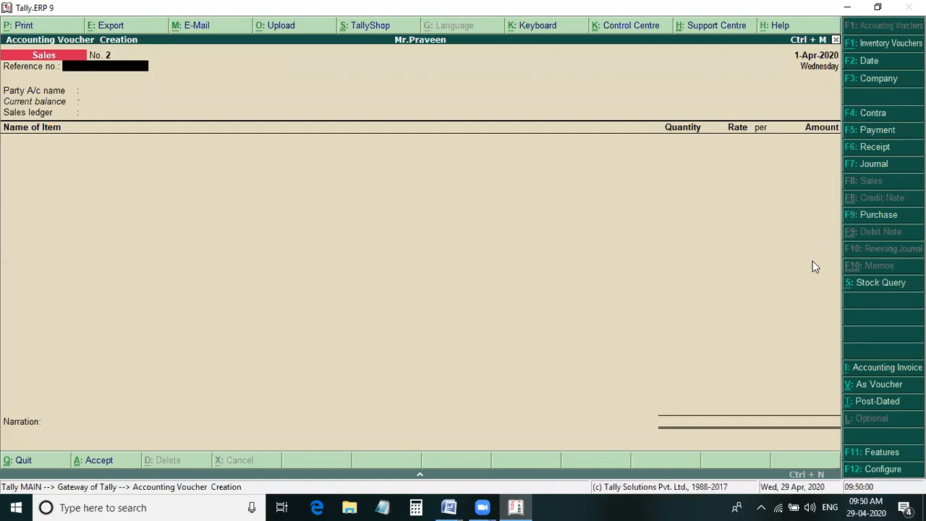
key(Escape)
key(Return)
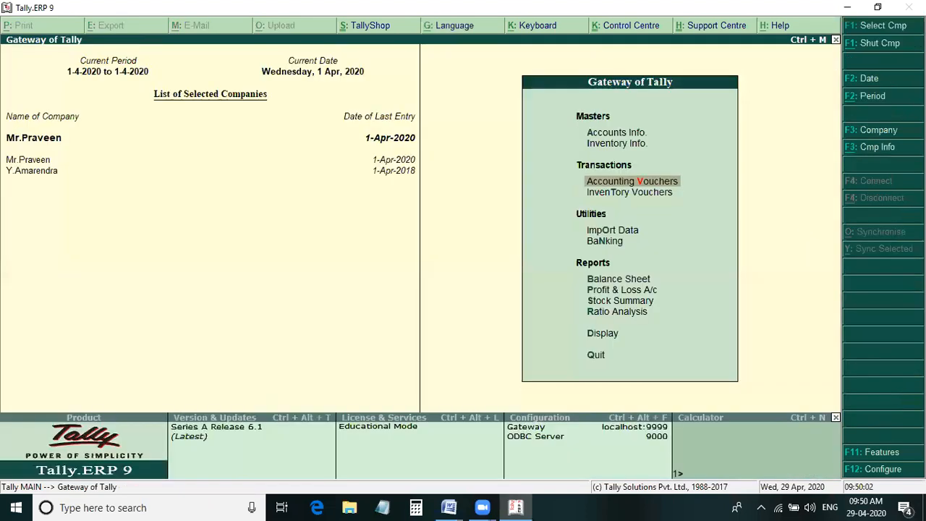
- Enable debit and credit notes in the company's inventory features, with both credit notes and debit notes recorded in invoice mode
click(872, 452)
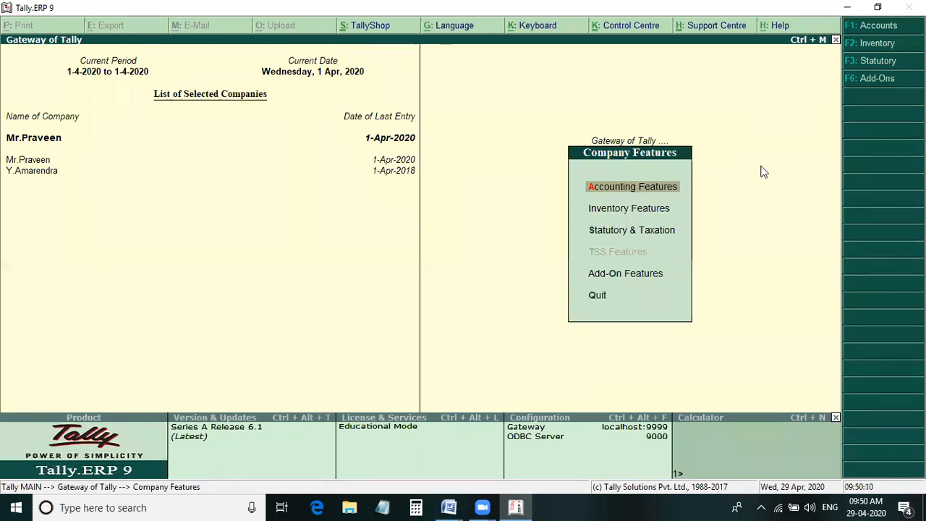
click(874, 43)
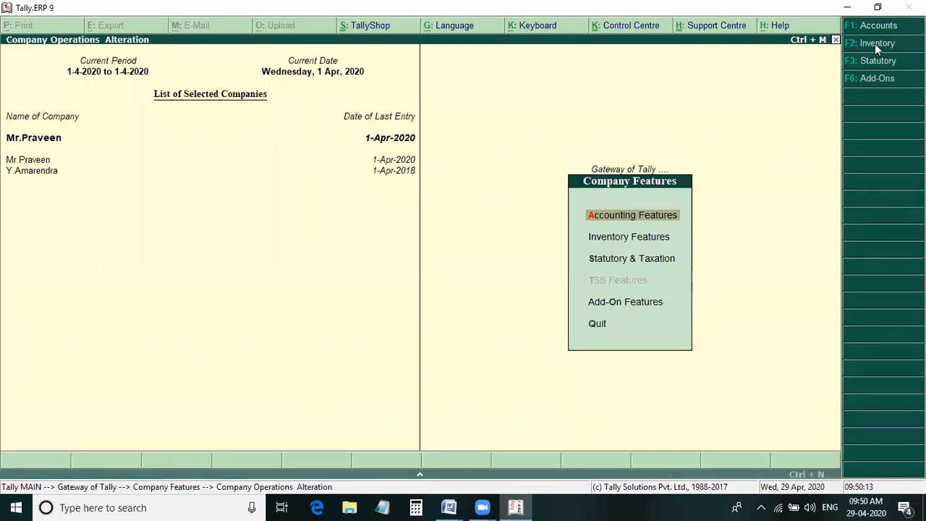
click(874, 45)
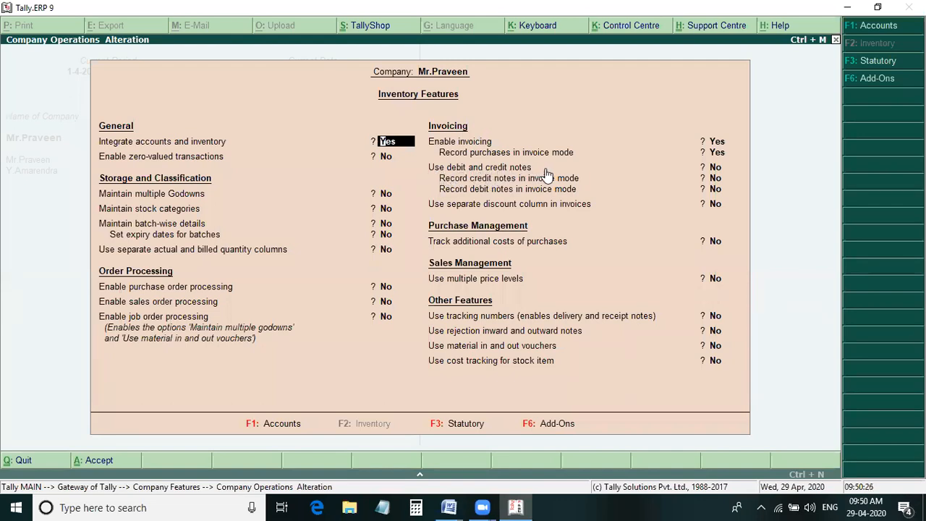
click(731, 173)
text(y)
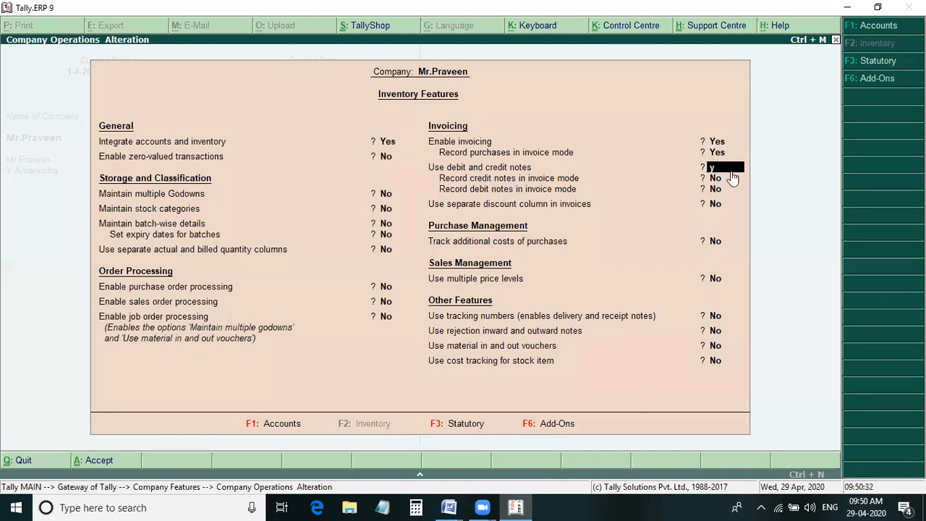
key(Return)
key(y)
key(y)
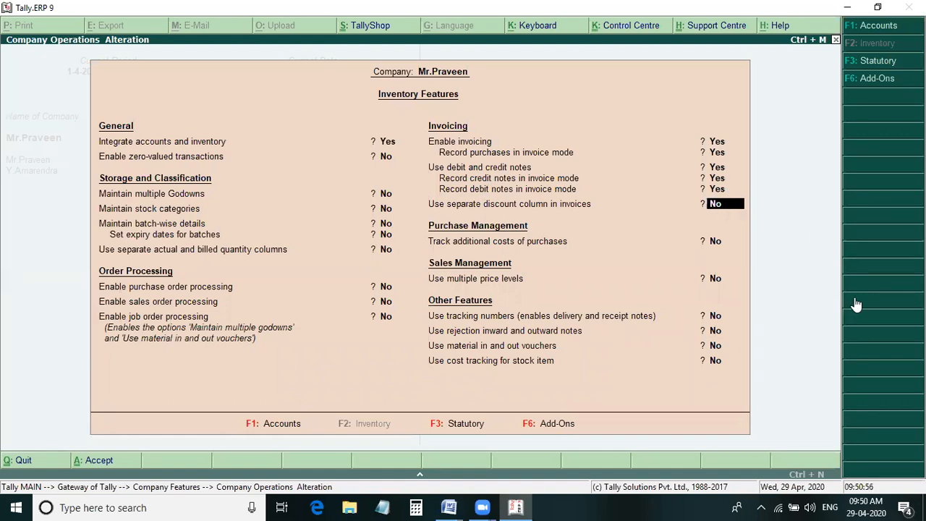
- Keep the remaining inventory features as they are, accept the settings, and return to the Gateway of Tally
key(Return)
key(Return)
key(Return)
key(Return)
key(Return)
key(Return)
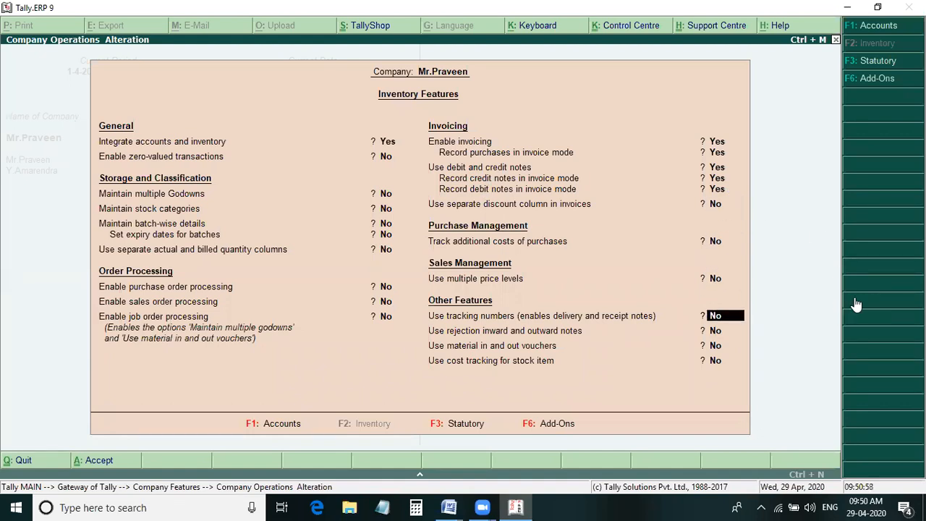
key(Return)
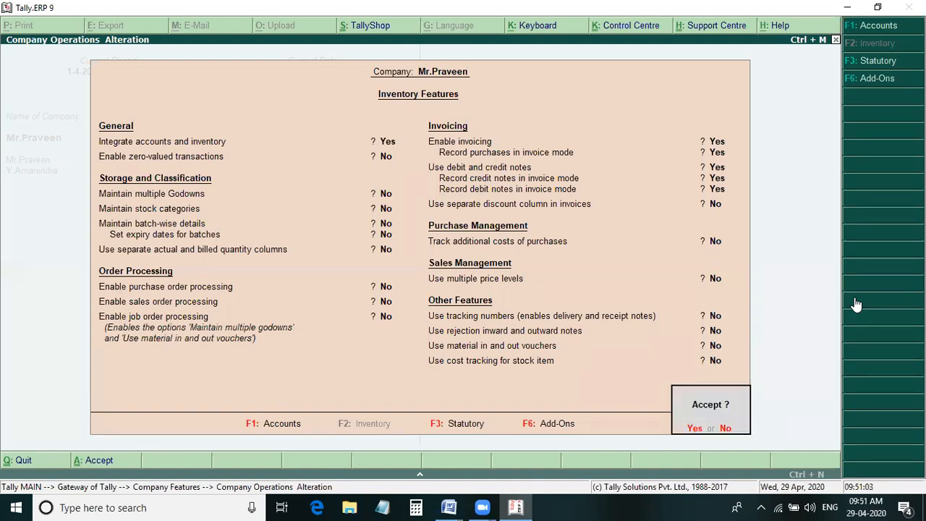
key(Return)
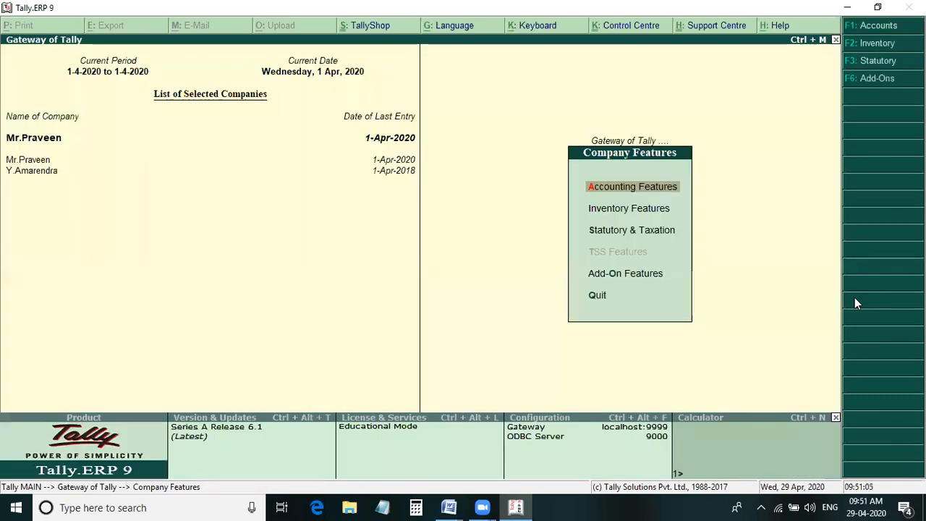
key(Escape)
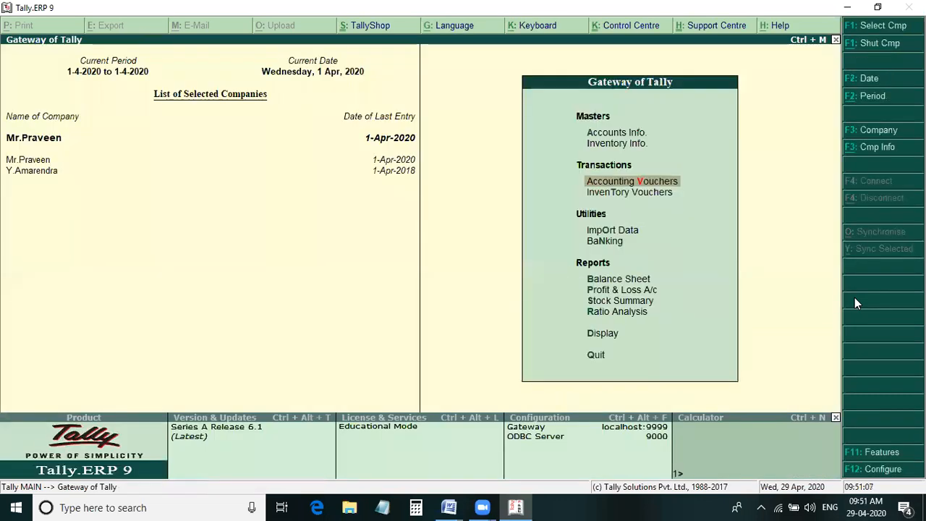
- Open voucher entry to view the Debit Note and Purchase voucher screens, and leave without recording a voucher
key(Return)
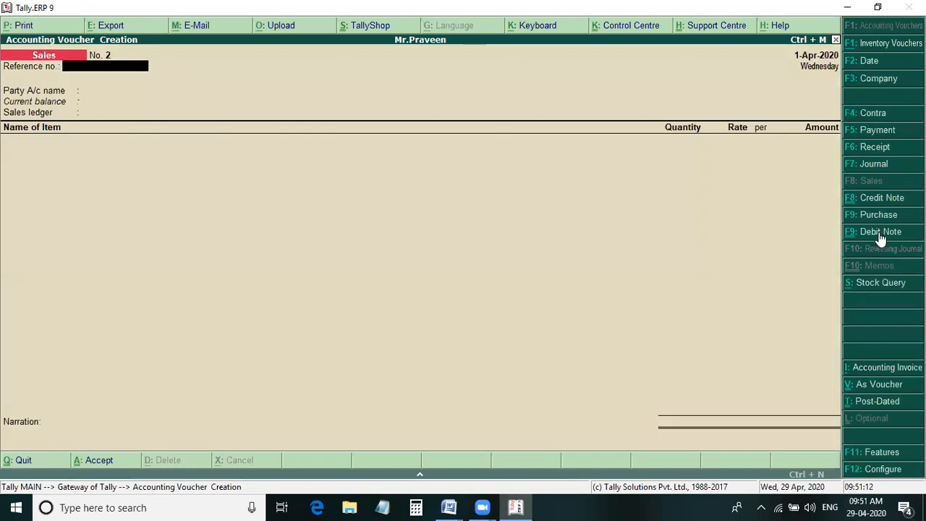
click(880, 233)
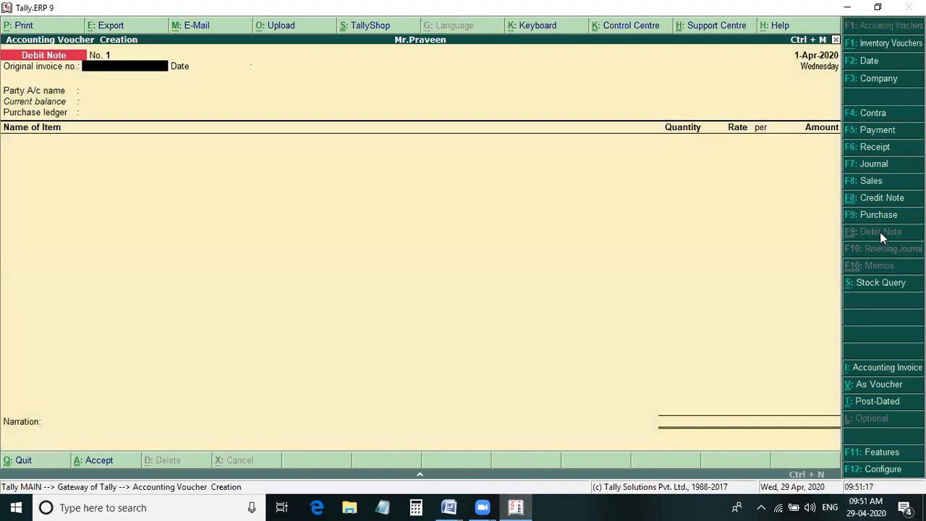
click(885, 214)
key(Escape)
key(n)
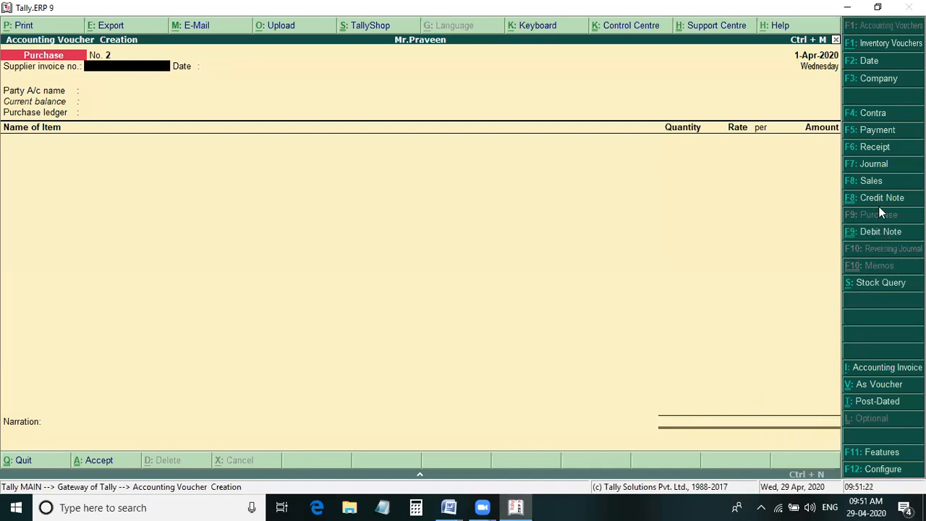
key(Escape)
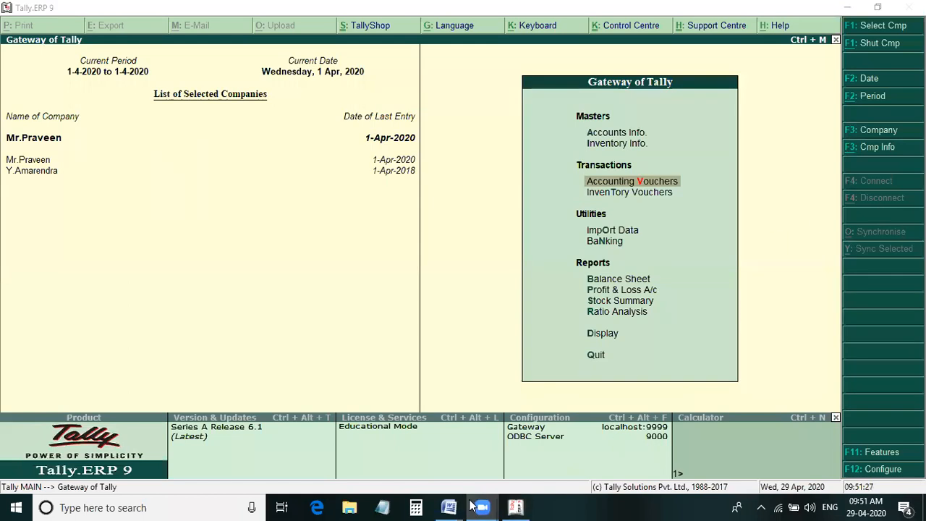
- Read Problem 1 in the Tally With Gst Notes document in Word, and return to Tally.ERP 9
mouse_move(449, 506)
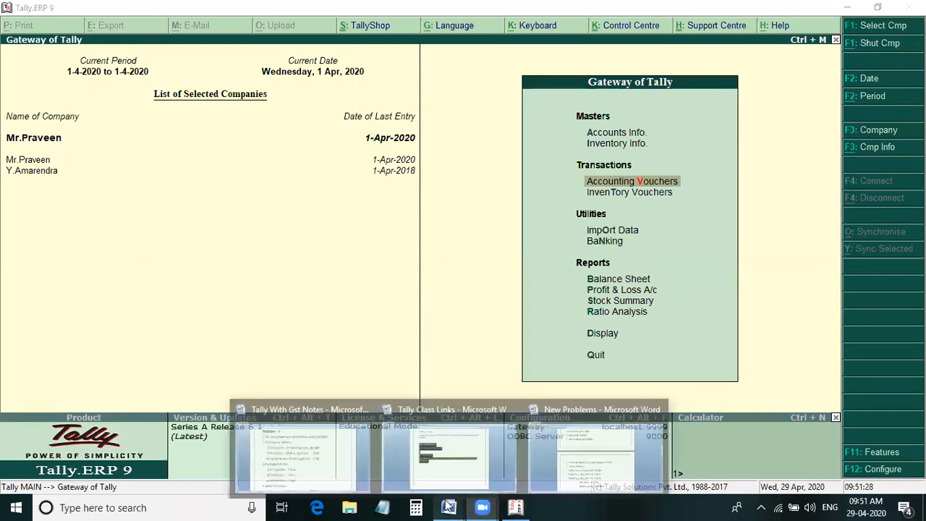
click(352, 476)
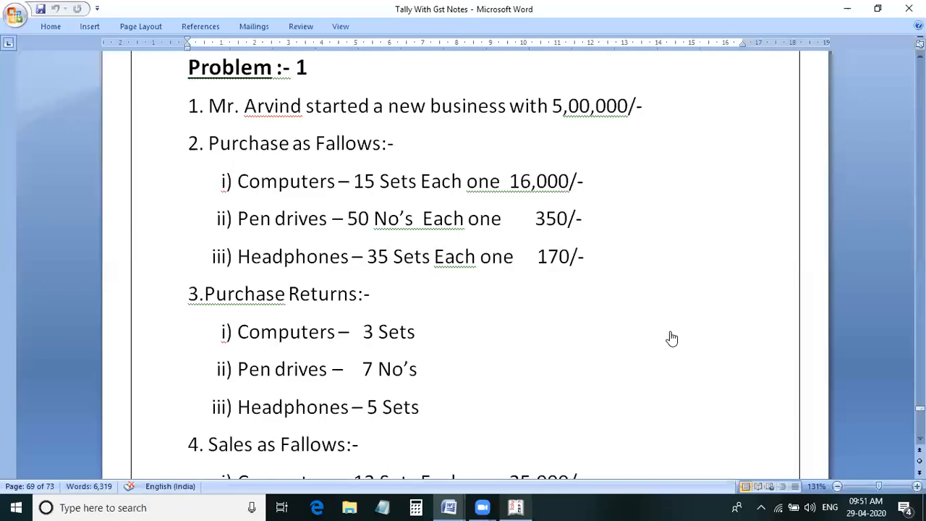
key(alt+Tab)
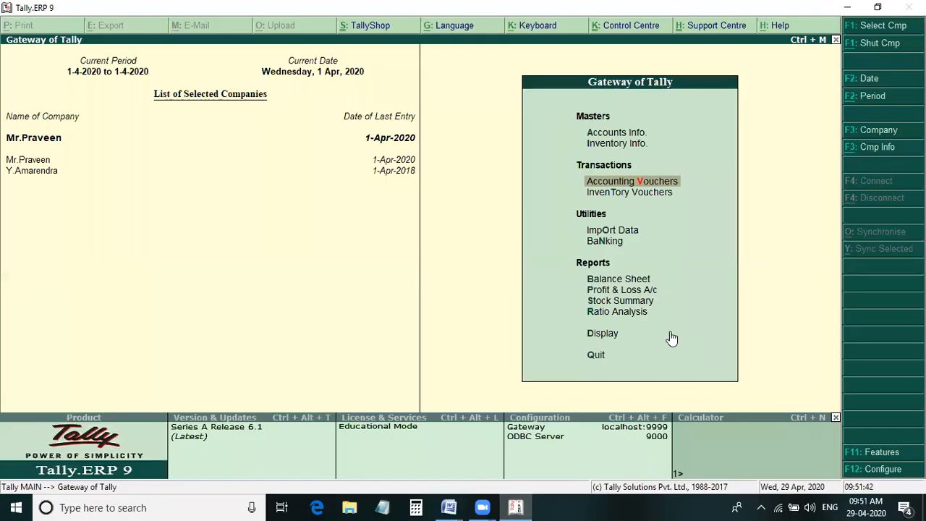
- Start creating a new company and enter the business owner's name from Problem 1 as the company name
key(alt+F3)
key(Down)
key(Down)
key(Down)
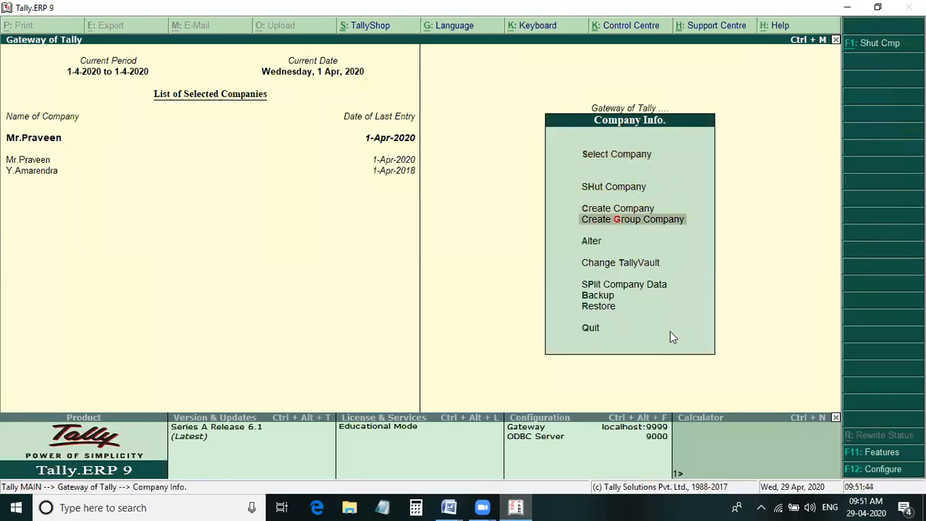
key(Up)
key(Return)
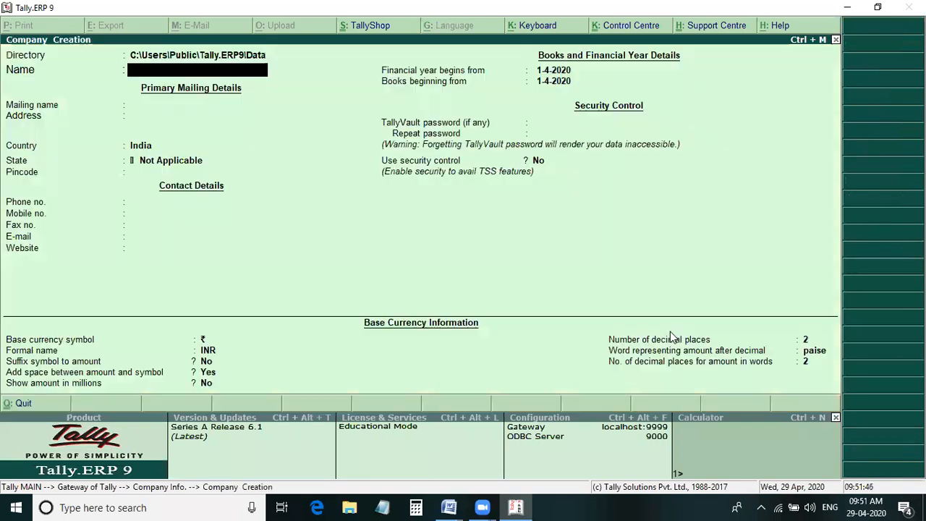
text(Mr)
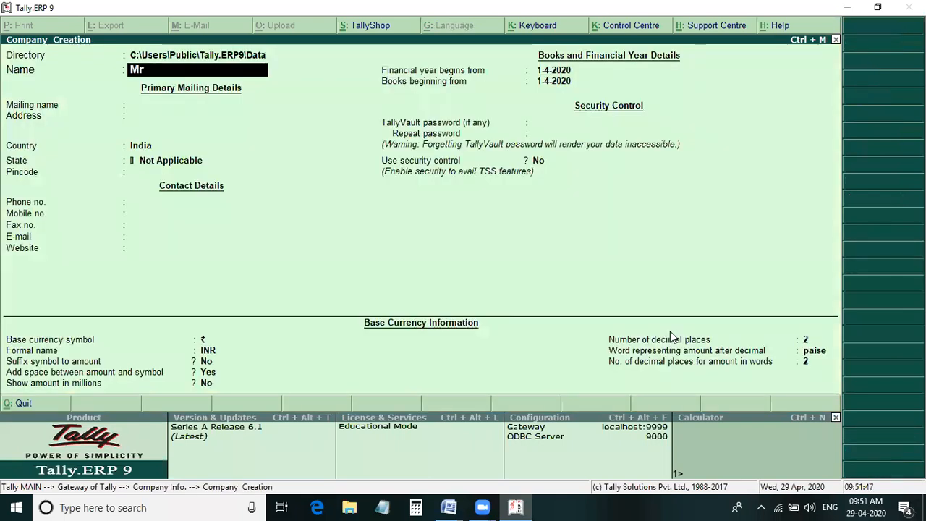
text(.Aravind)
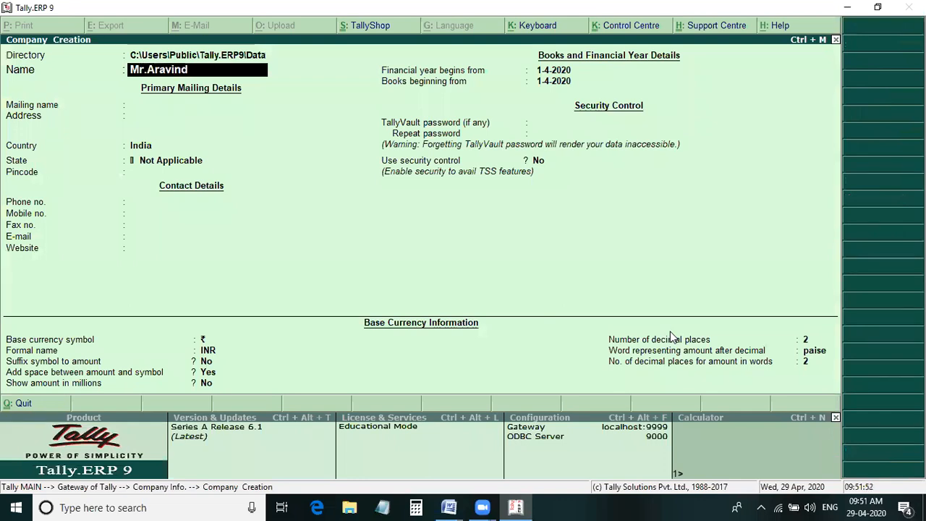
text(h)
- Accept the default details for the new company, save it, and return to the Gateway of Tally
key(Return)
key(Return)
key(Return)
key(Return)
key(Down)
key(Down)
key(Return)
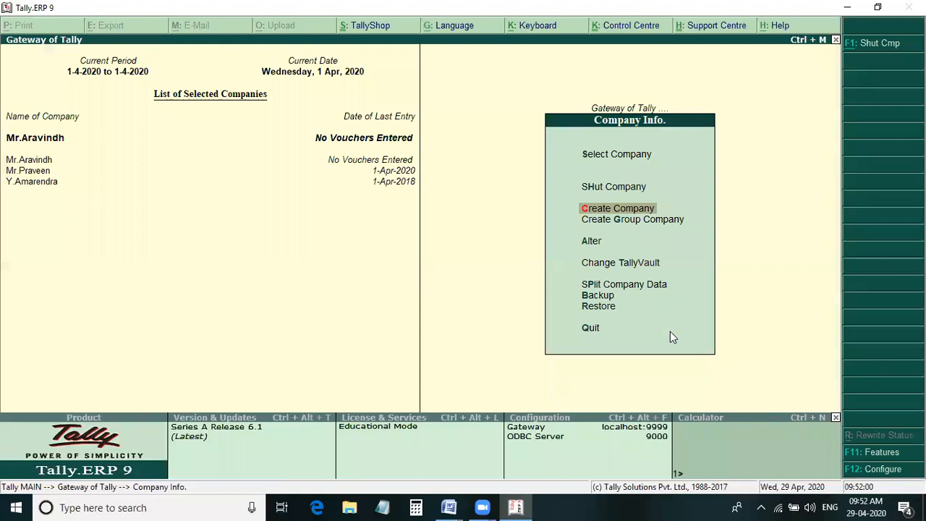
key(Escape)
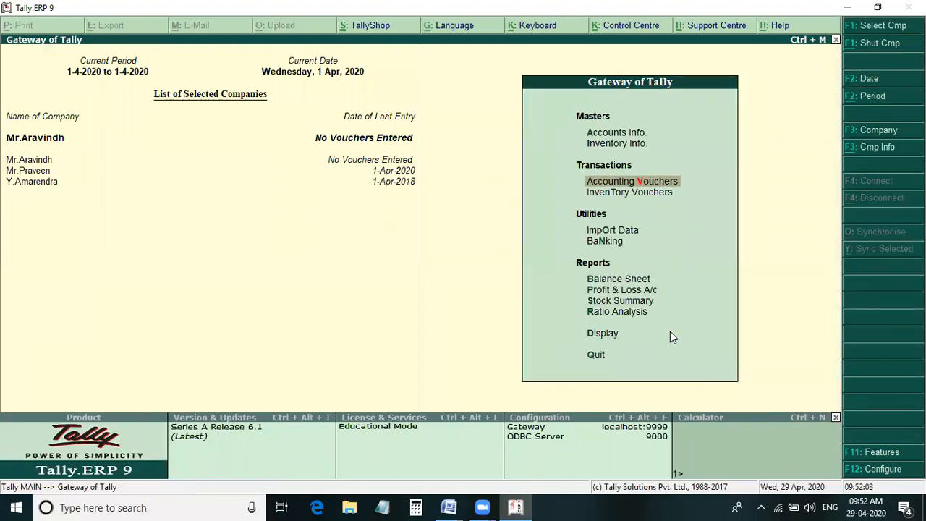
- Create a simple unit of measure with the symbol set's, checking the units used in Problem 1 in Word
key(Up)
key(Return)
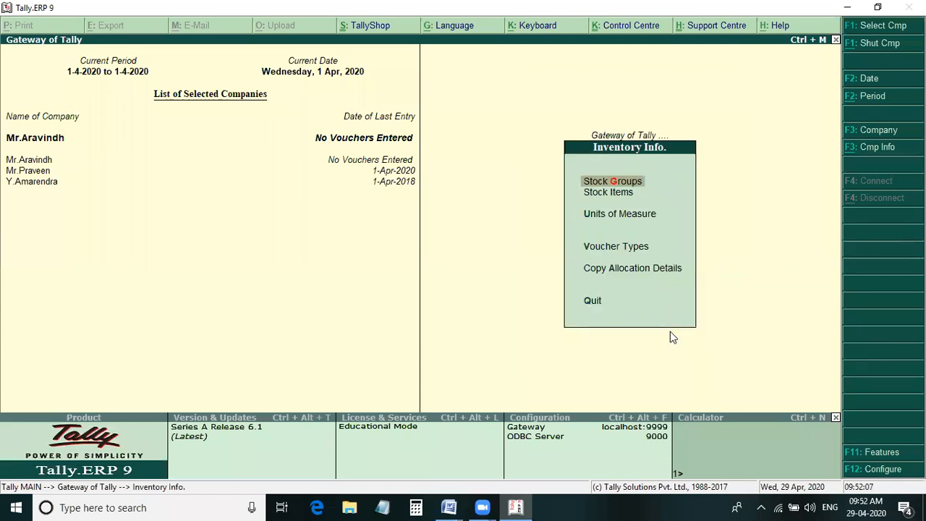
key(Down)
key(Down)
key(Return)
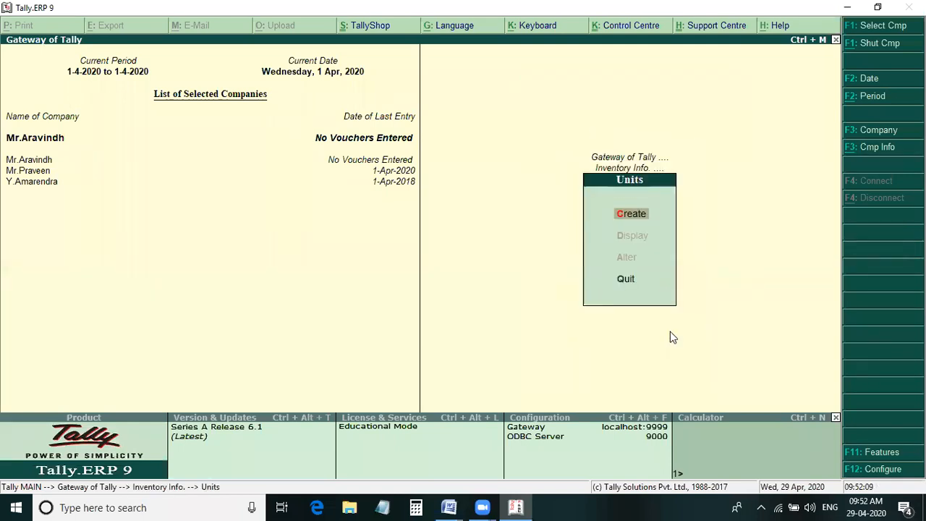
key(Return)
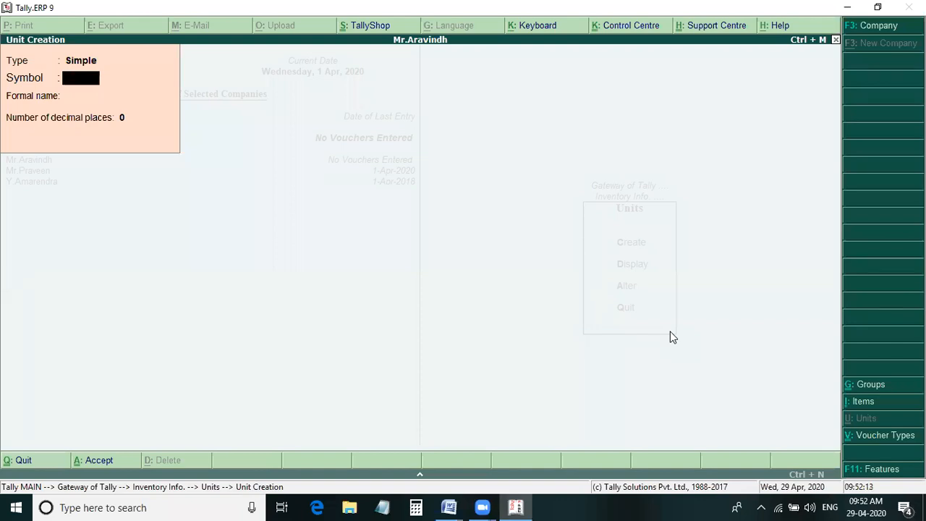
key(alt+Tab)
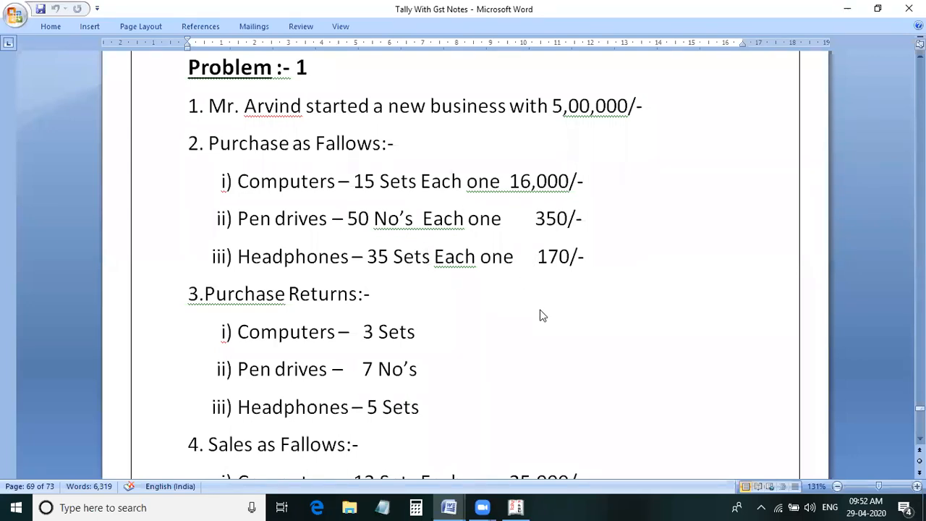
key(alt+Tab)
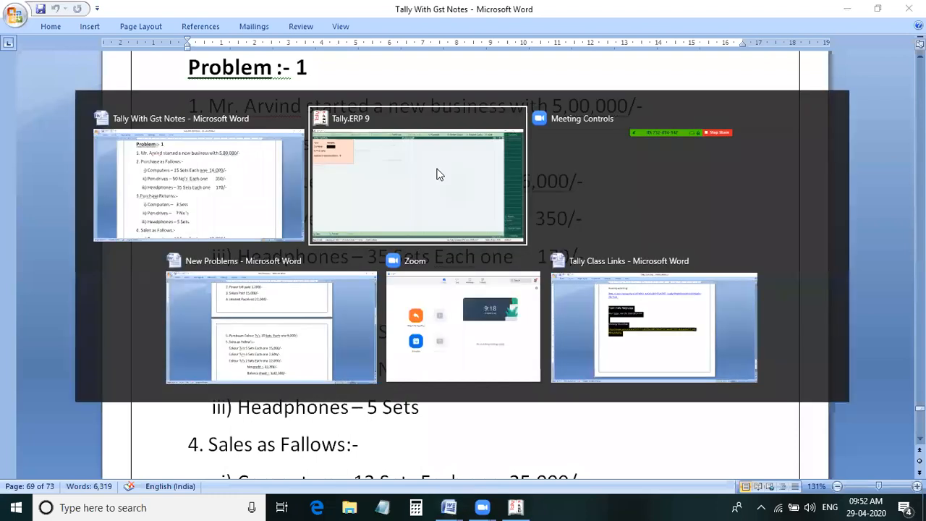
click(437, 175)
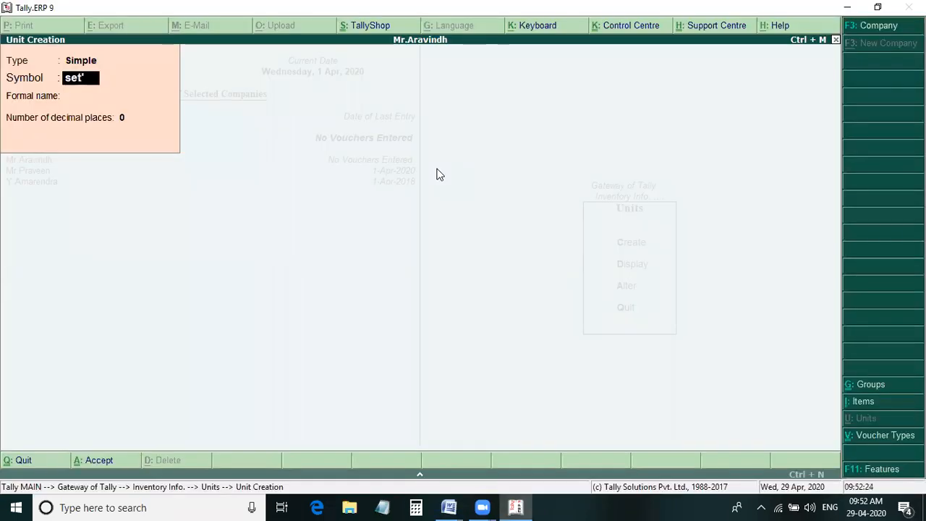
text(s)
key(Return)
- Create a second simple unit with the symbol no's, and leave unit creation
key(Return)
key(Return)
key(Return)
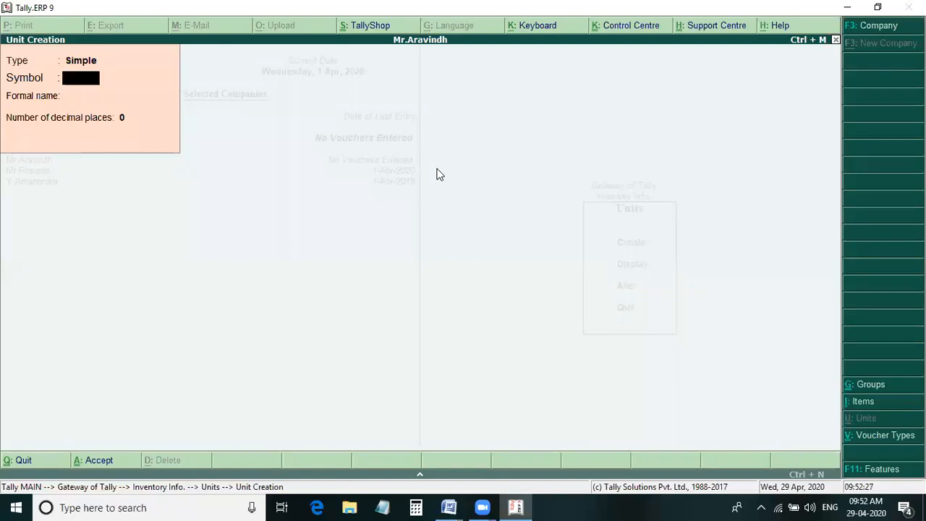
text(no's)
key(Return)
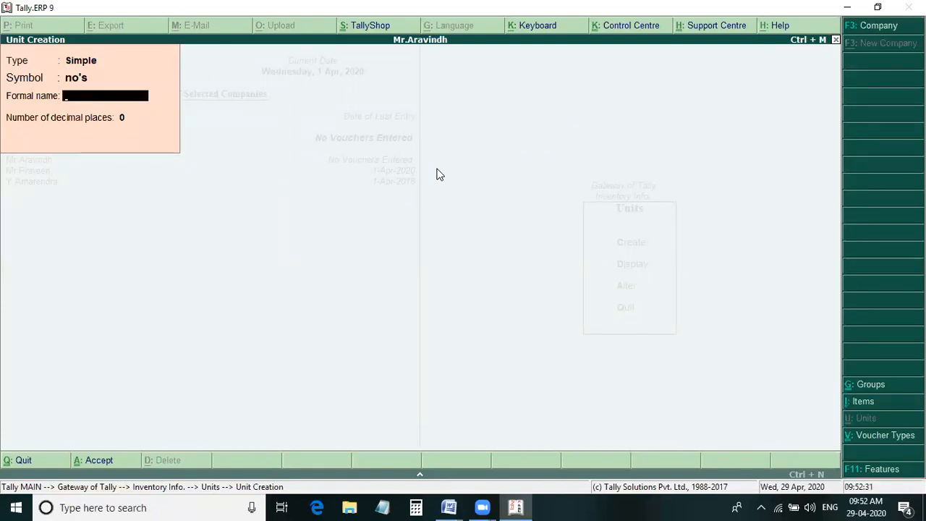
key(Return)
key(Return)
key(Return)
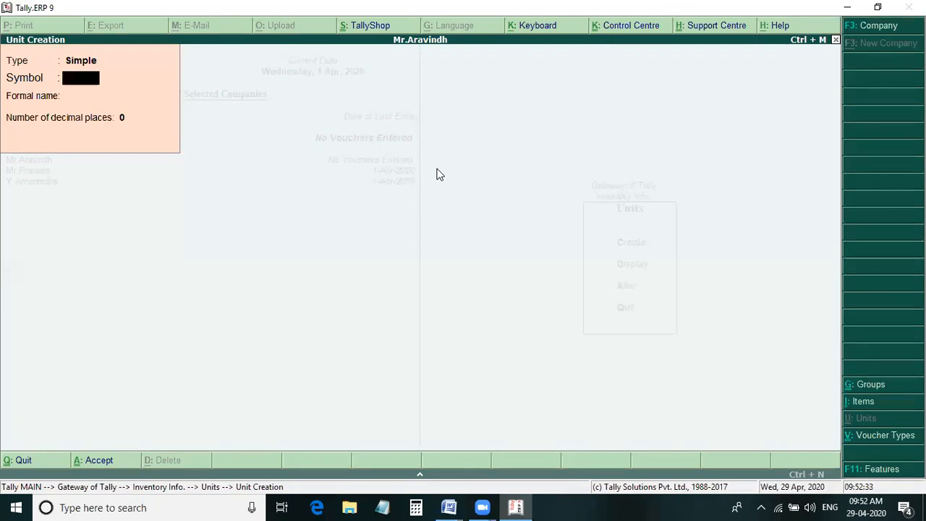
key(Escape)
key(n)
key(Escape)
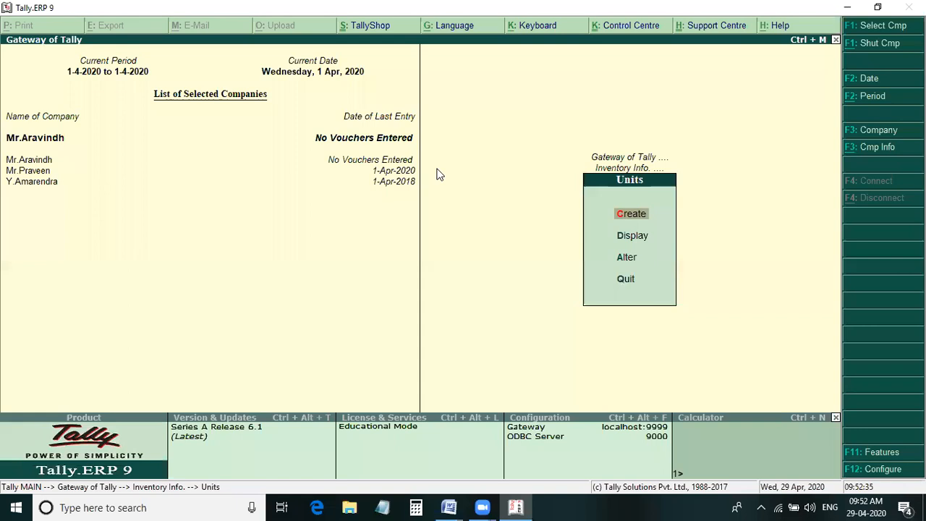
- Leave the units of measure and start creating multiple stock items under All Items
key(Escape)
key(i)
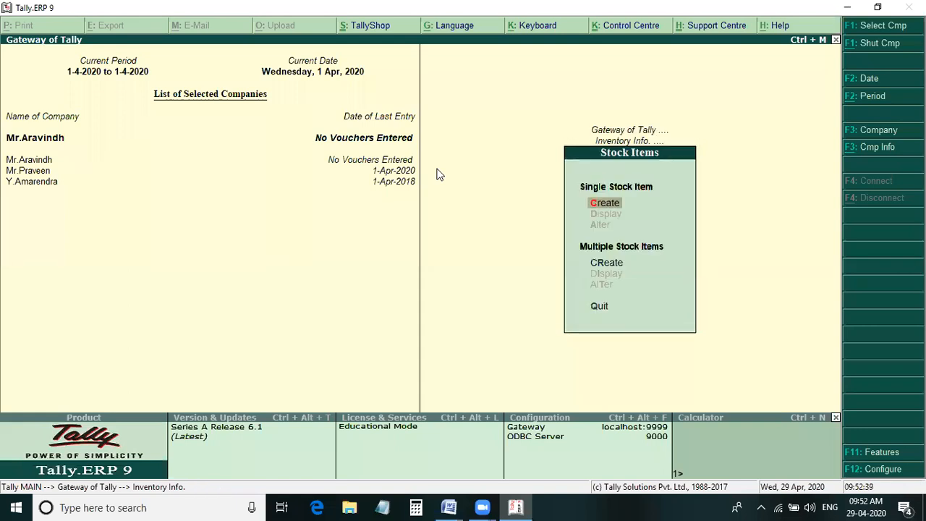
key(Down)
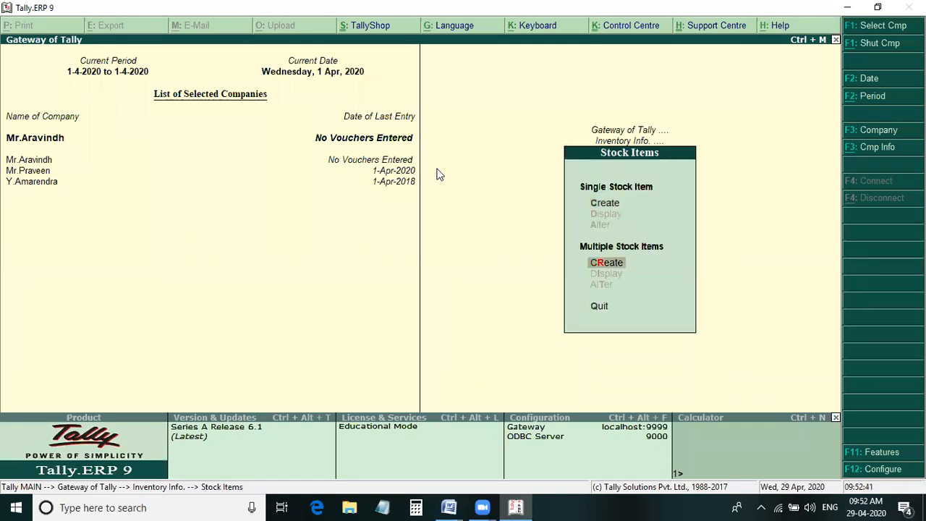
key(Return)
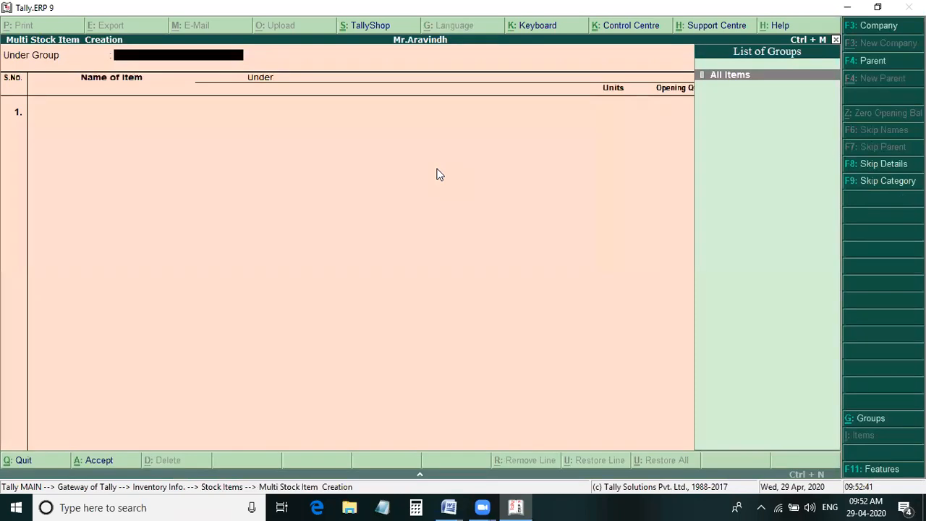
key(Return)
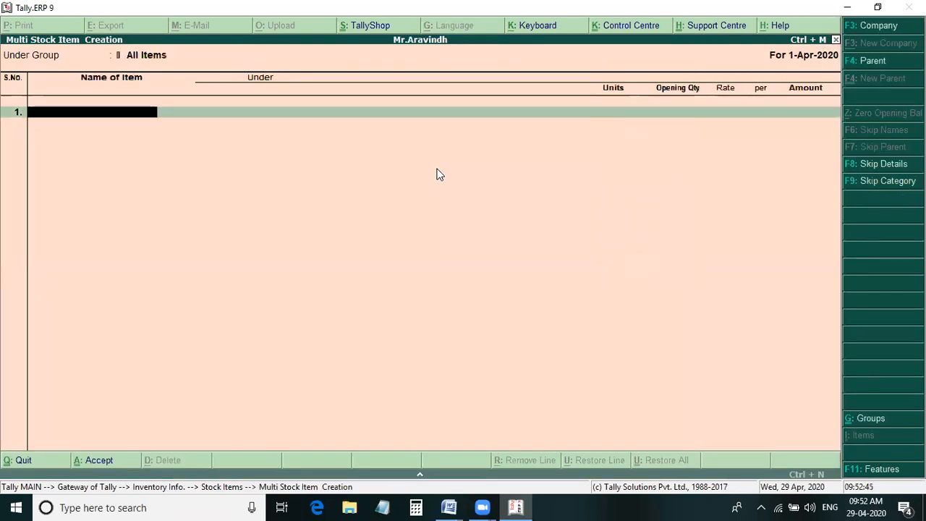
- Check the purchased items of Problem 1 in Word, and add the stock item Computers under Primary with the unit set's
key(alt+Tab)
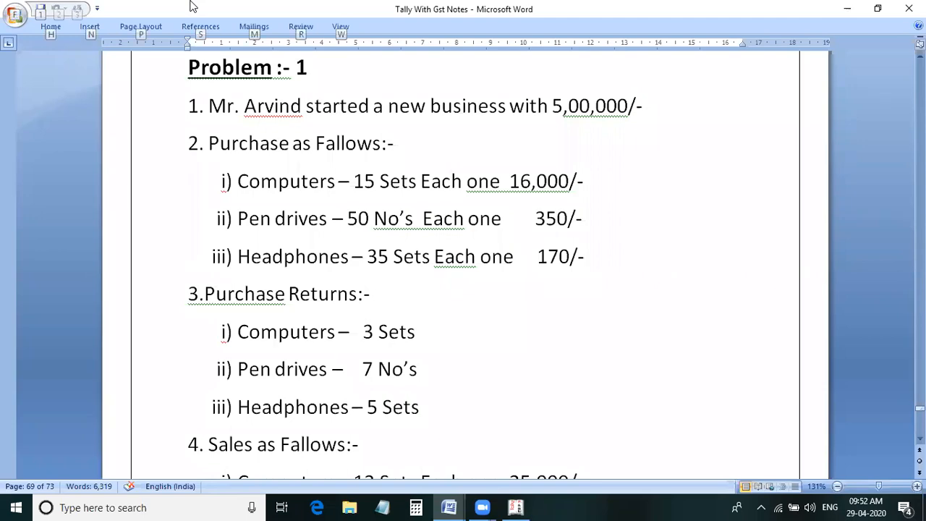
key(alt+Tab)
text(C)
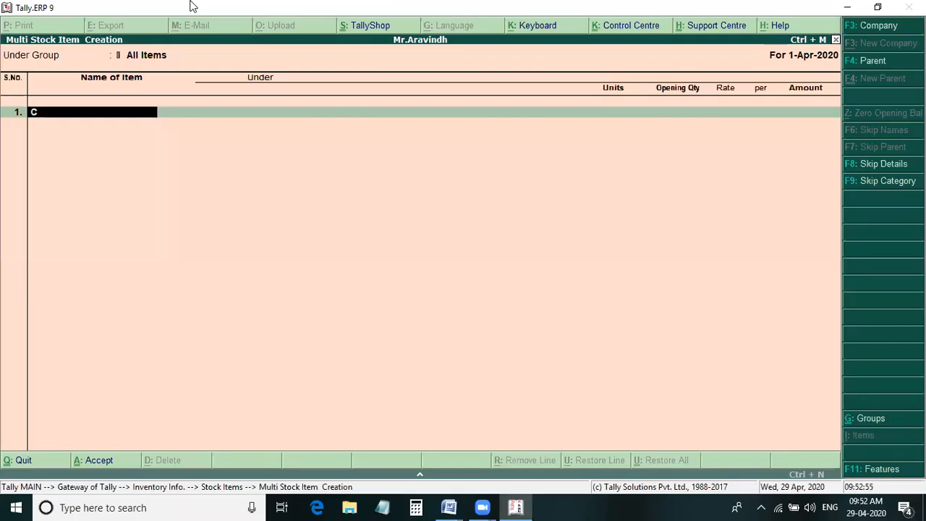
text(omputers)
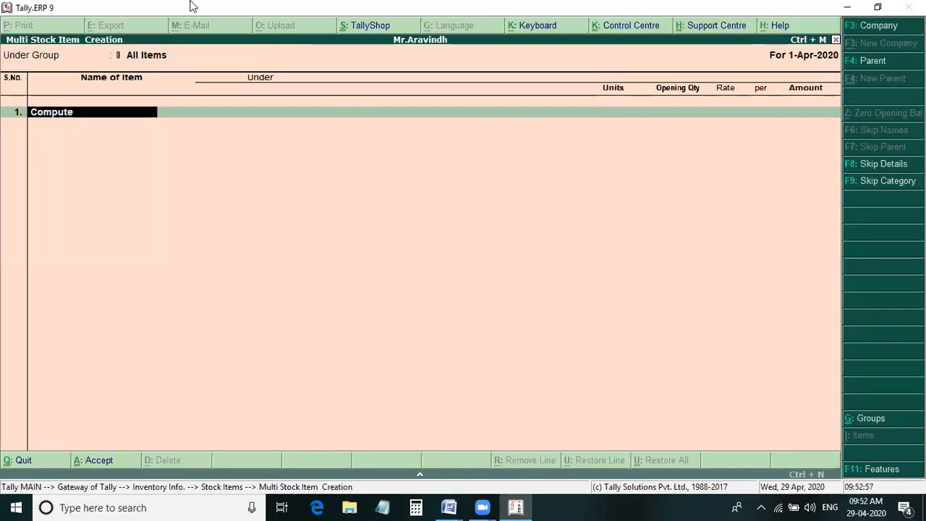
key(Return)
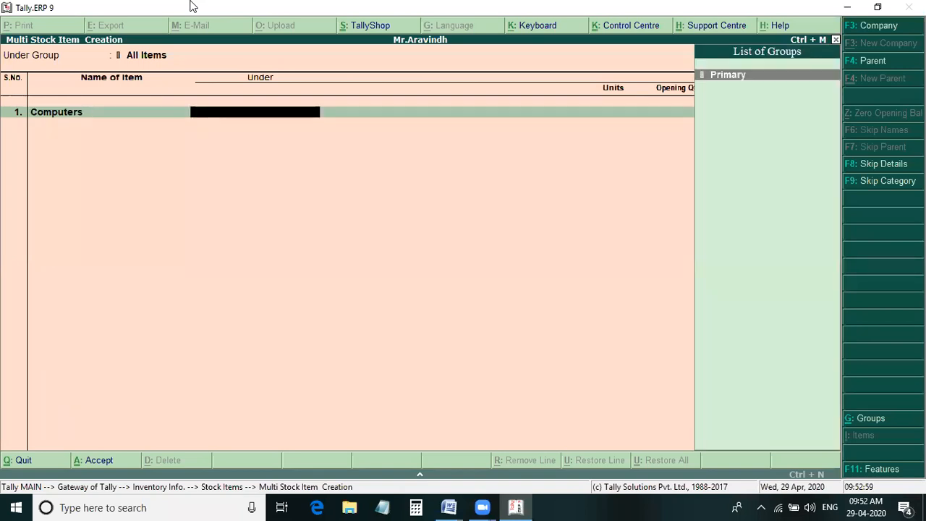
key(Return)
key(Down)
key(Down)
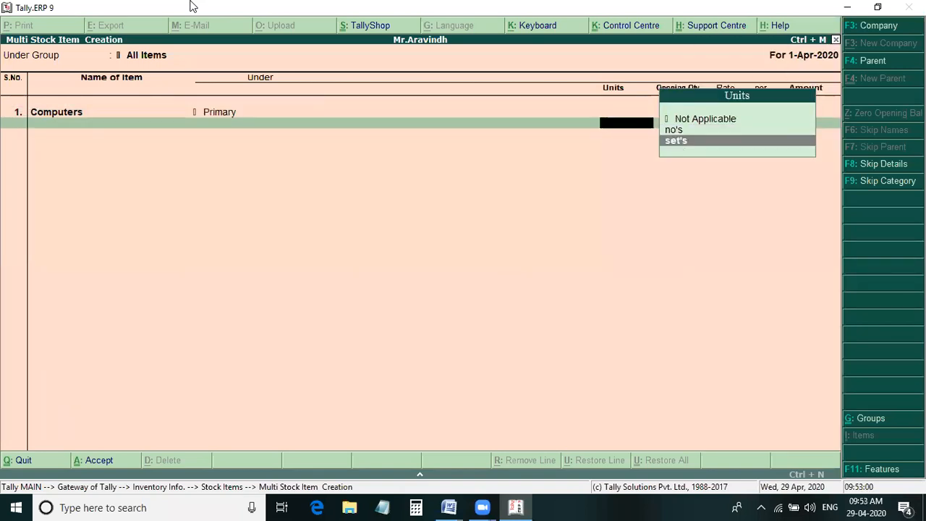
key(Return)
key(Return)
- Add a second stock item, Pendrives, under Primary with the unit no's and no opening quantity
text(Pendrives)
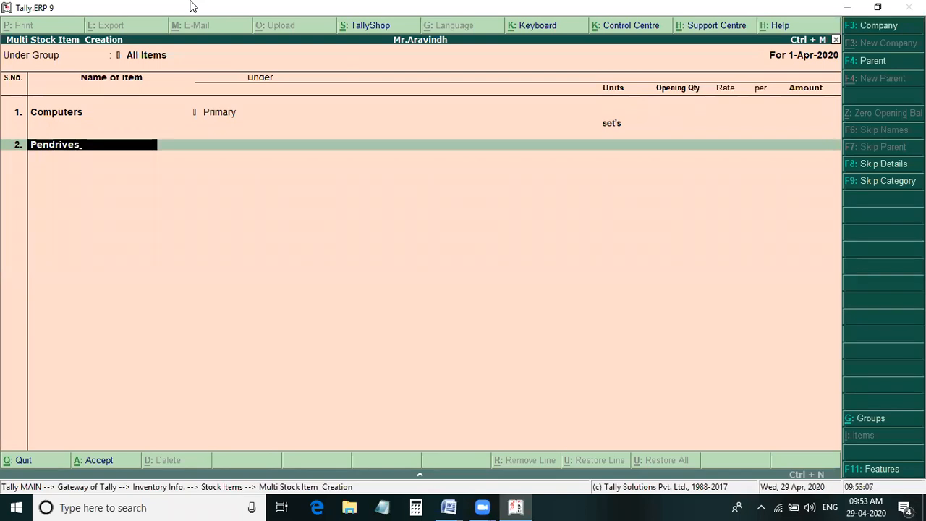
key(Return)
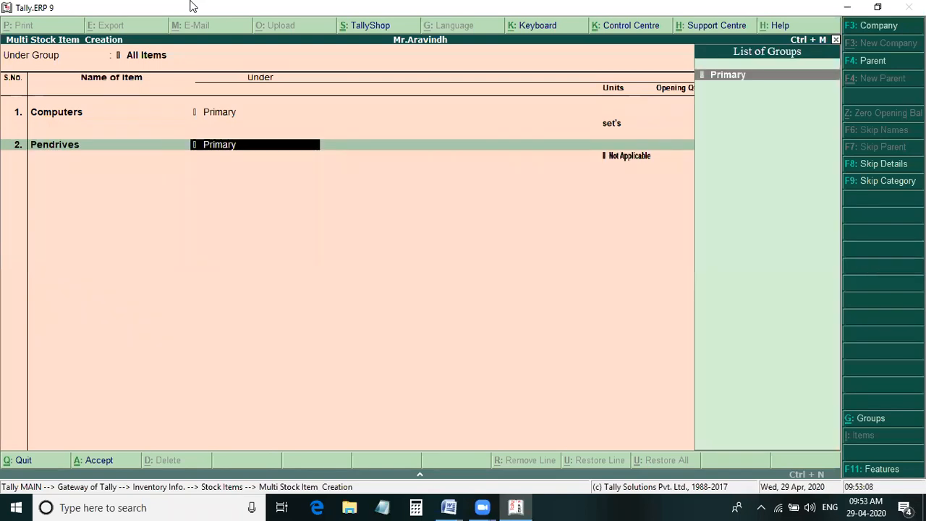
key(Return)
key(Down)
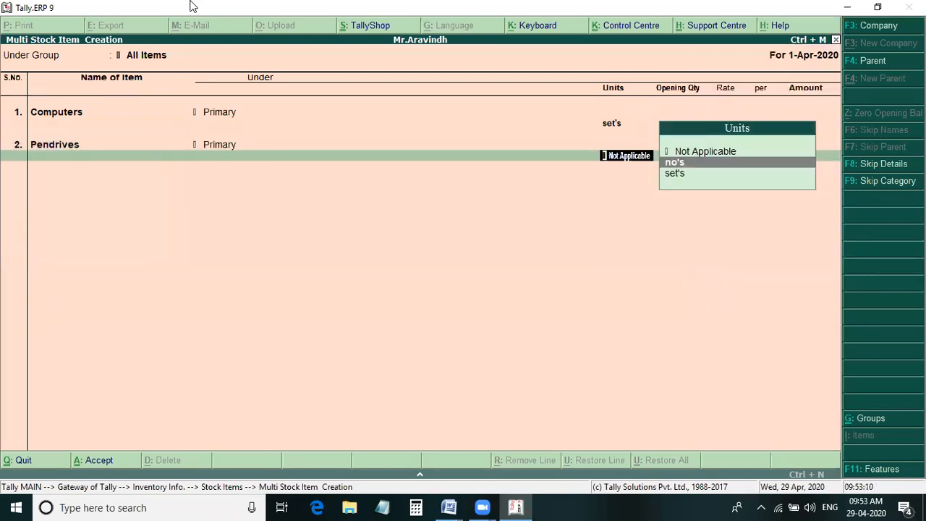
key(Return)
key(Return)
- Add a third stock item, Head Phones, under Primary with the unit set's
text(Head P)
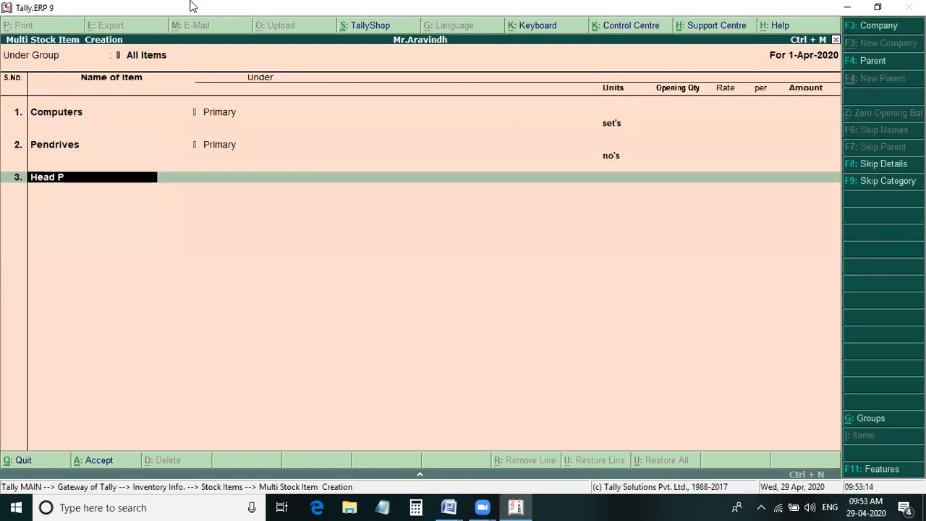
text(hones)
key(Return)
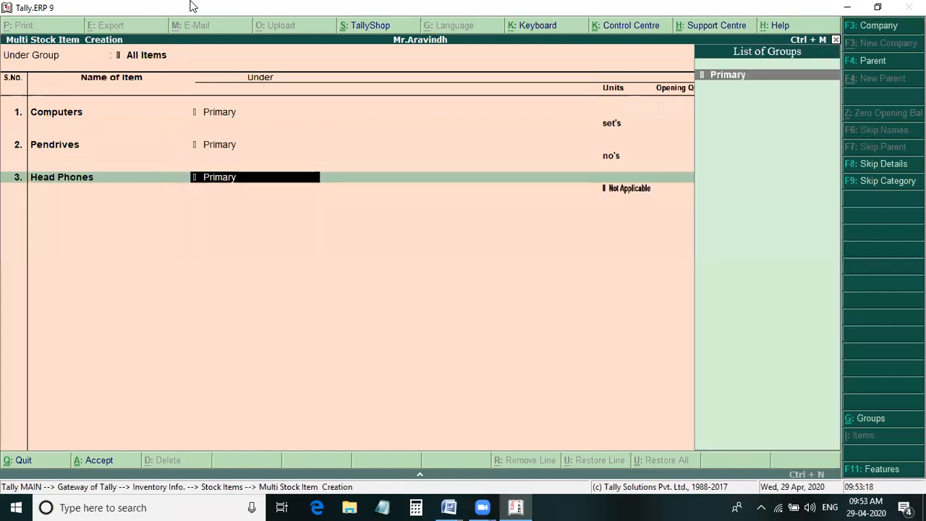
key(Return)
key(Down)
key(Down)
key(Up)
key(Down)
key(Return)
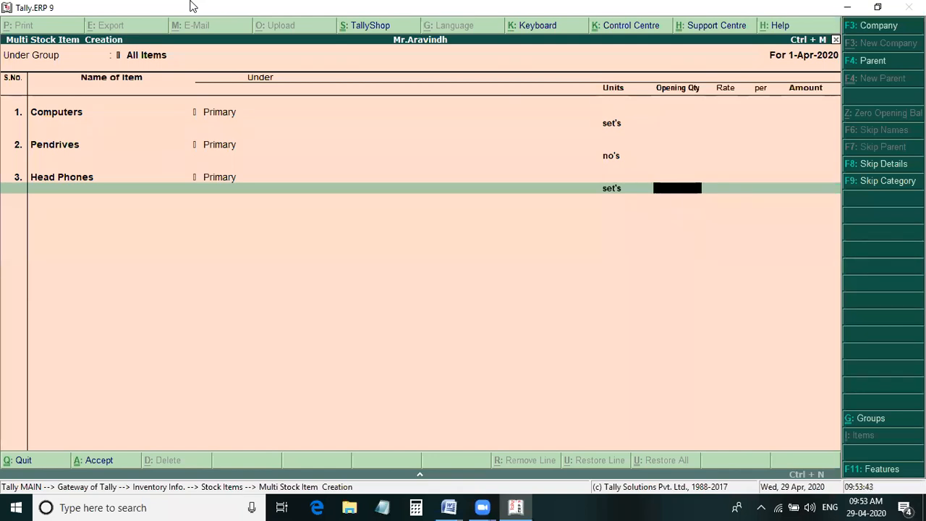
- Leave the opening quantity empty, save the stock items, and return to the Gateway of Tally
key(Return)
key(Return)
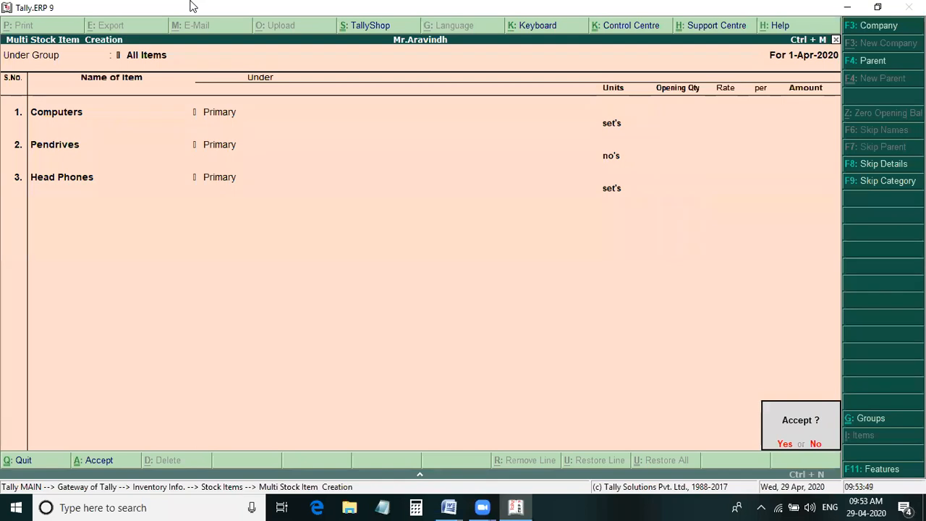
key(Return)
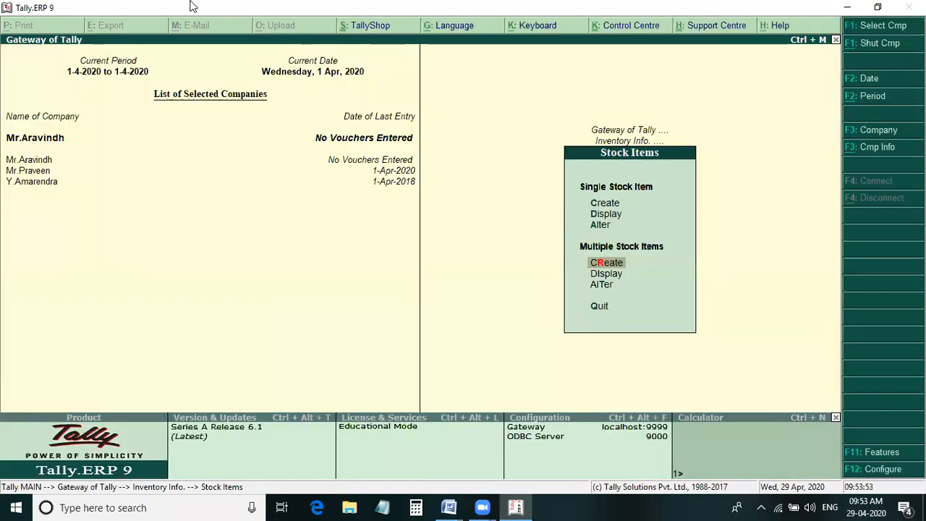
key(Escape)
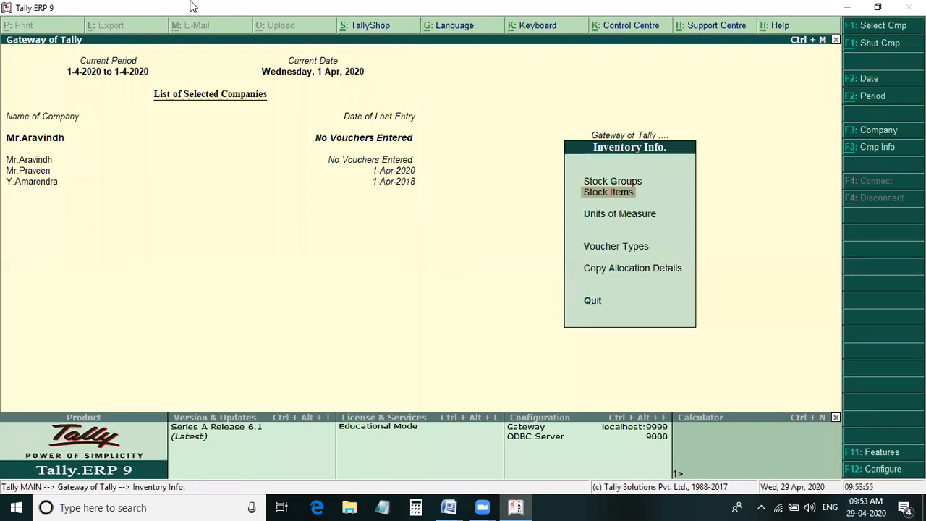
key(Escape)
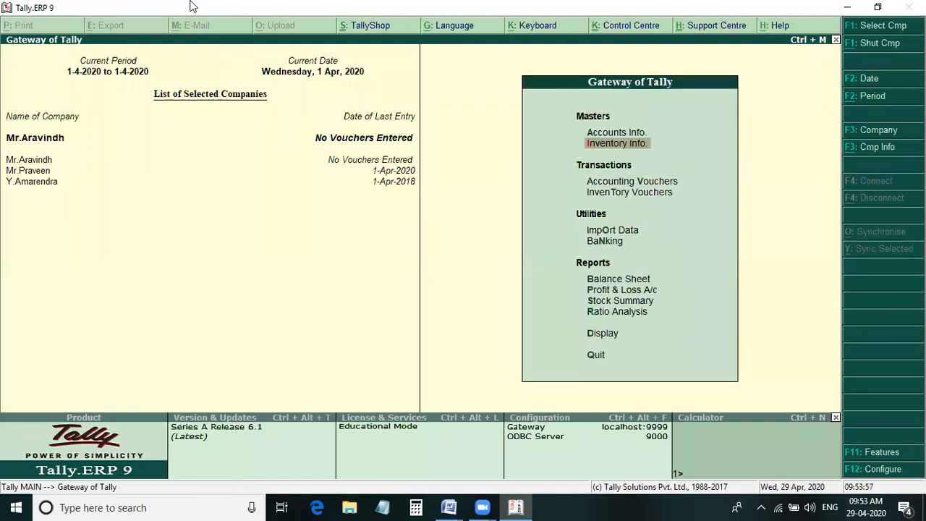
- Start creating multiple ledgers in the accounts masters under All Items
key(Up)
key(Return)
key(Down)
key(Return)
key(Down)
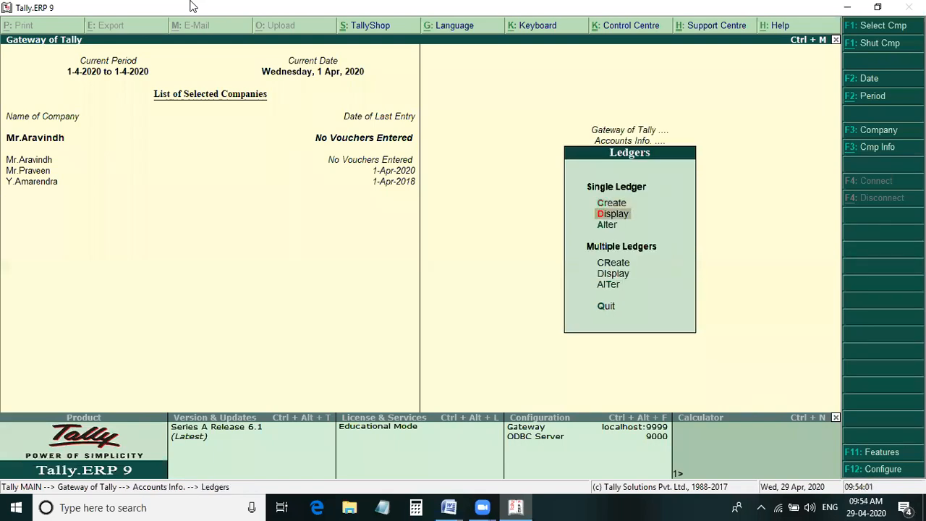
key(r)
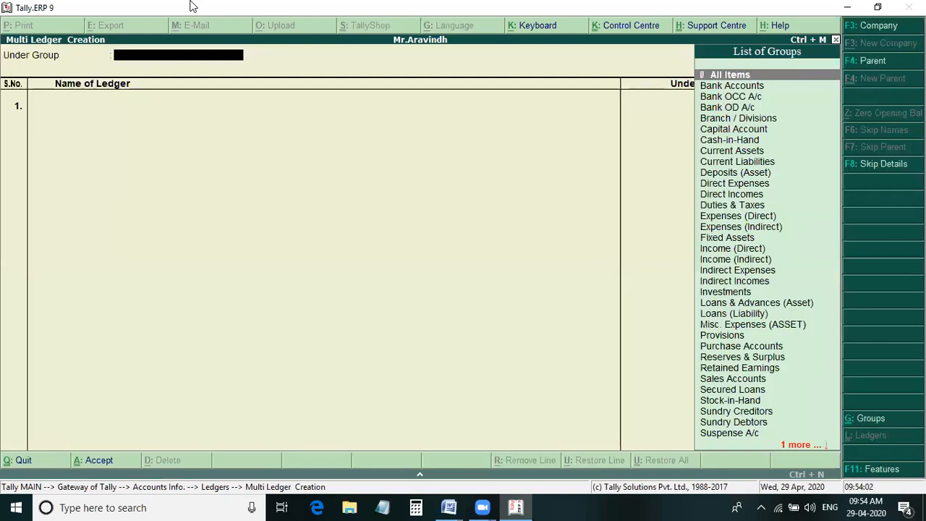
key(Return)
- Add a ledger with the business owner's name from Problem 1 under Capital Account, without an opening balance
text(Mr.)
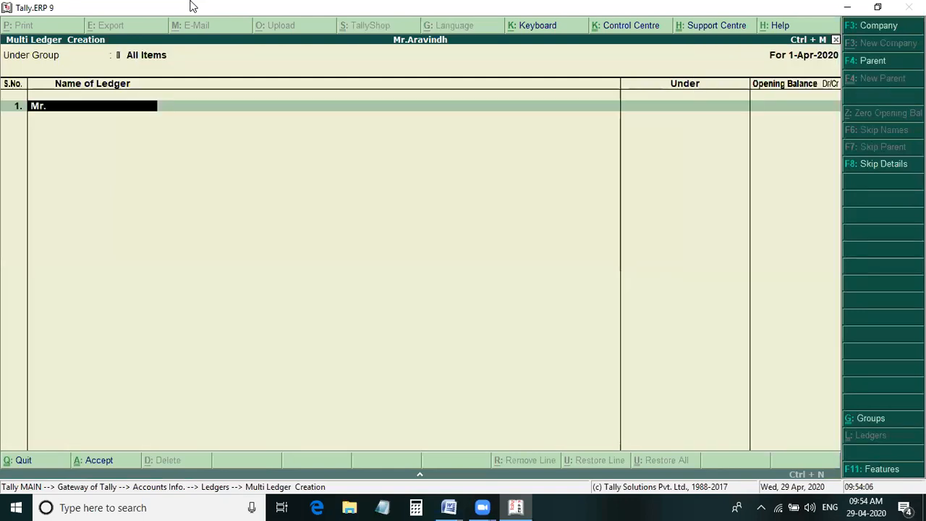
key(alt+Tab)
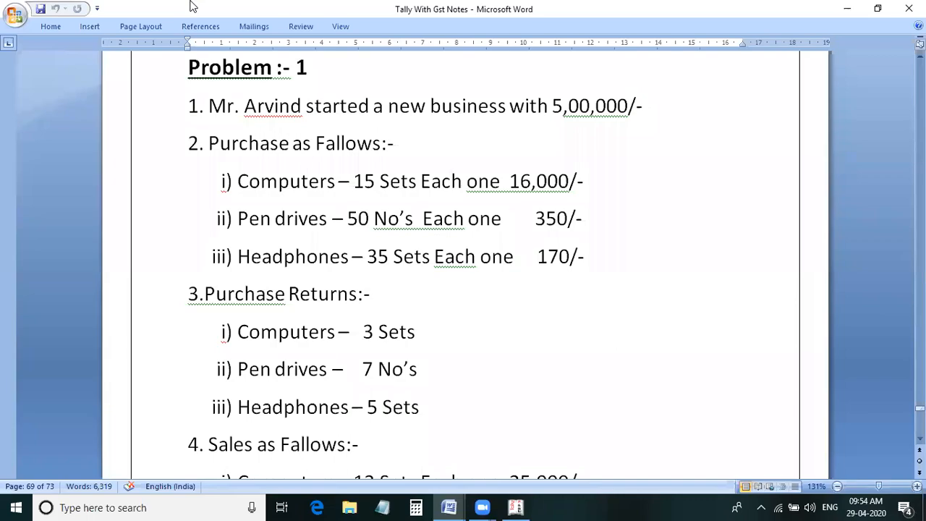
key(alt+Tab)
text(Ara)
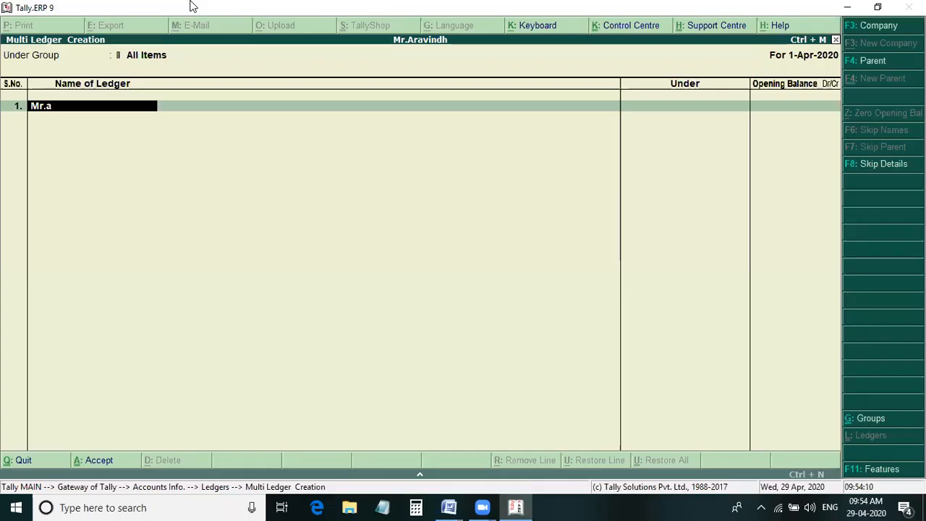
text(vindh)
key(Return)
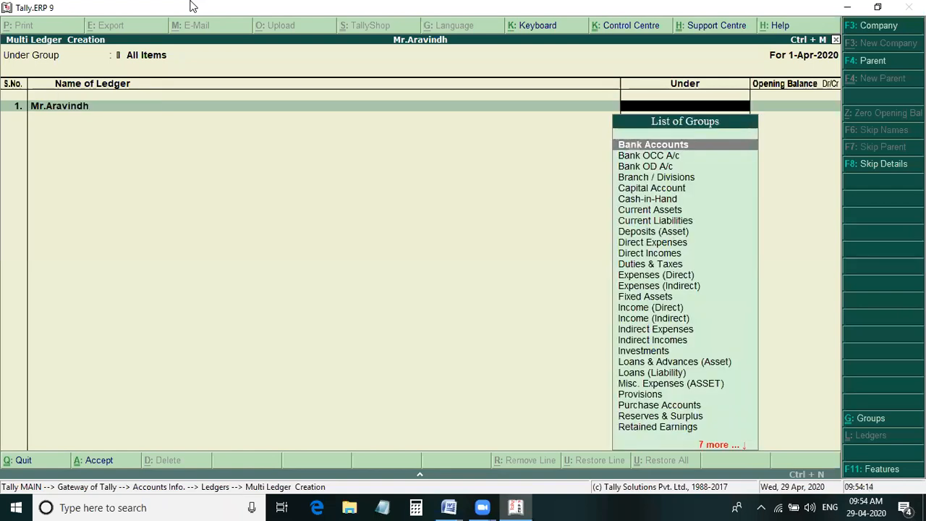
text(ca)
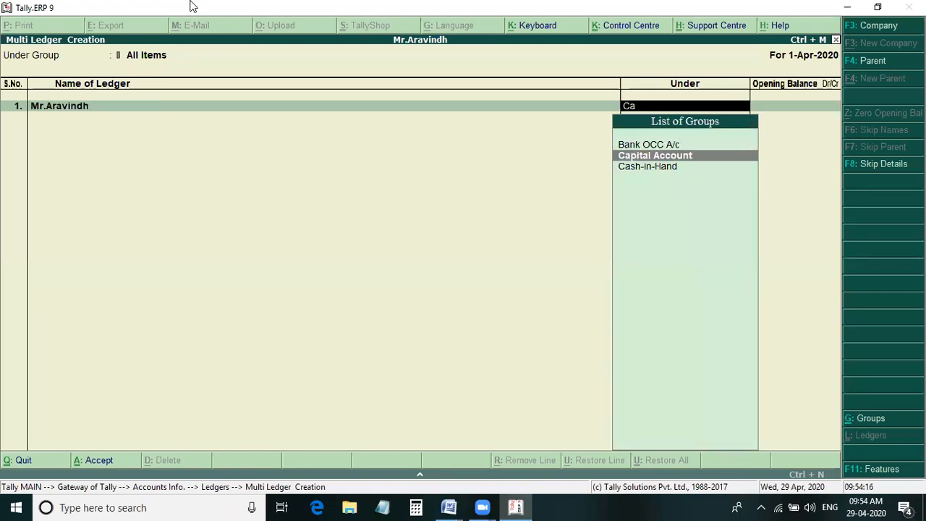
key(Return)
key(Return)
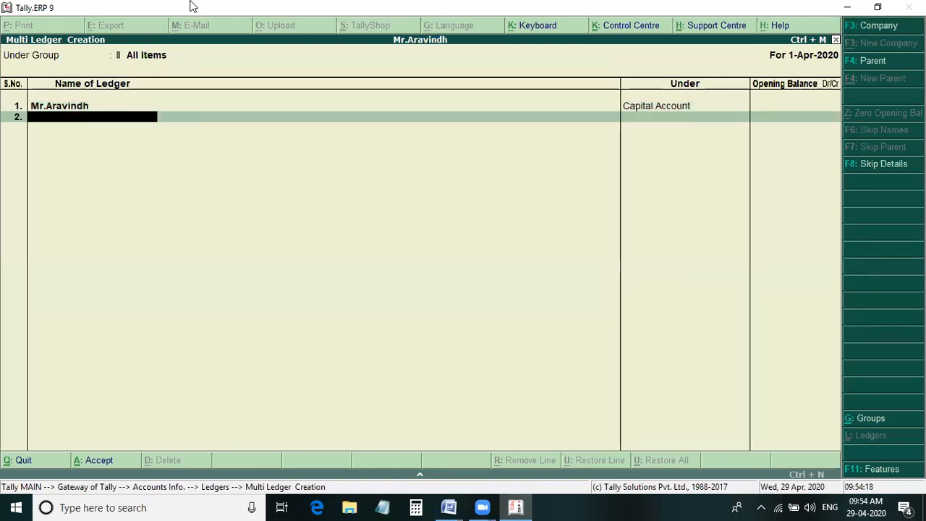
- Check Problem 1 in Word, and add a second ledger named Puchase under Purchase Accounts without an opening balance
key(alt+Tab)
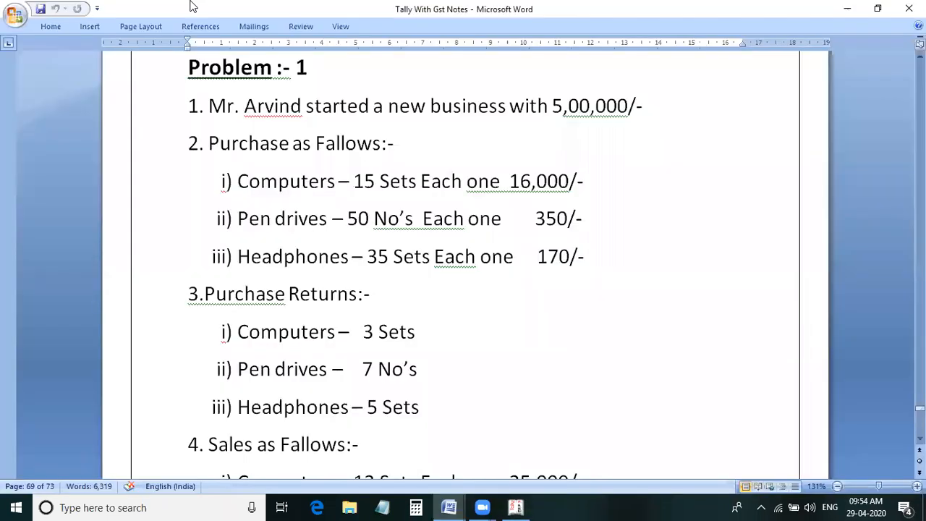
key(alt+Tab)
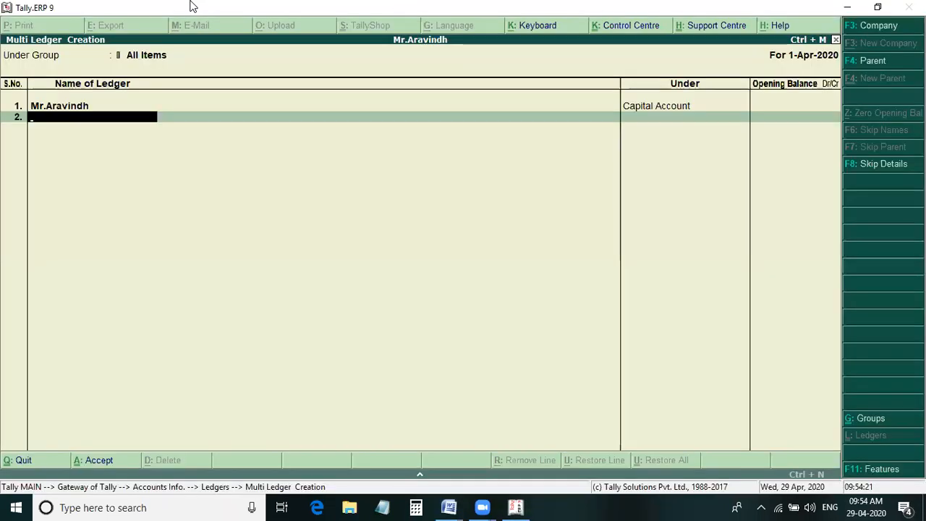
text(Puchase)
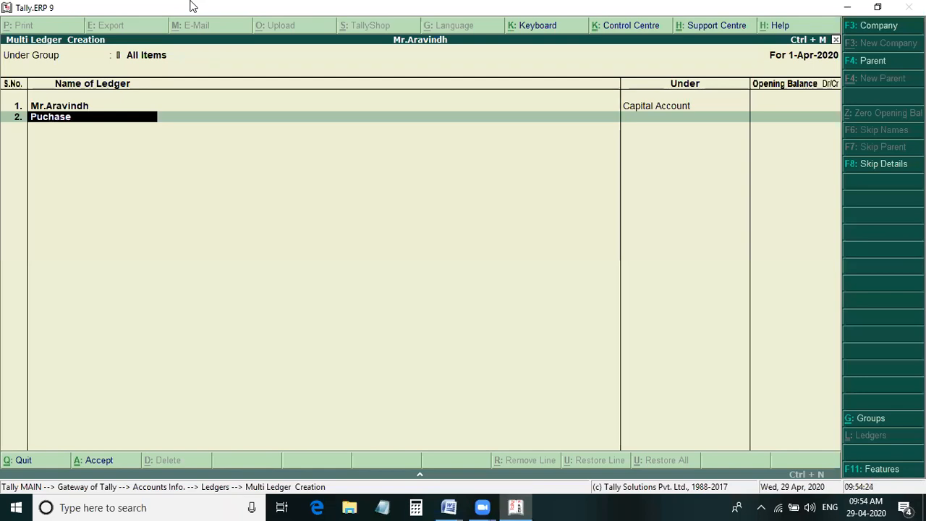
key(Return)
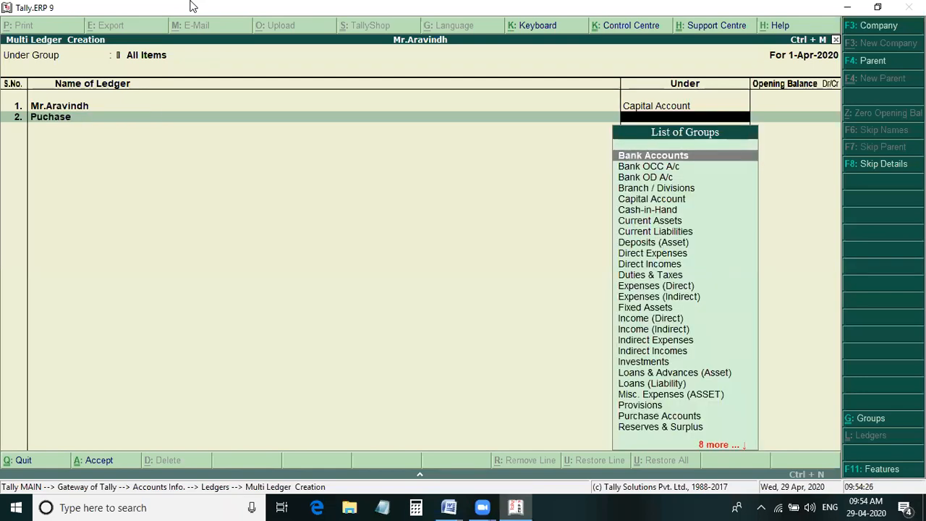
text(Pur)
key(Return)
key(Return)
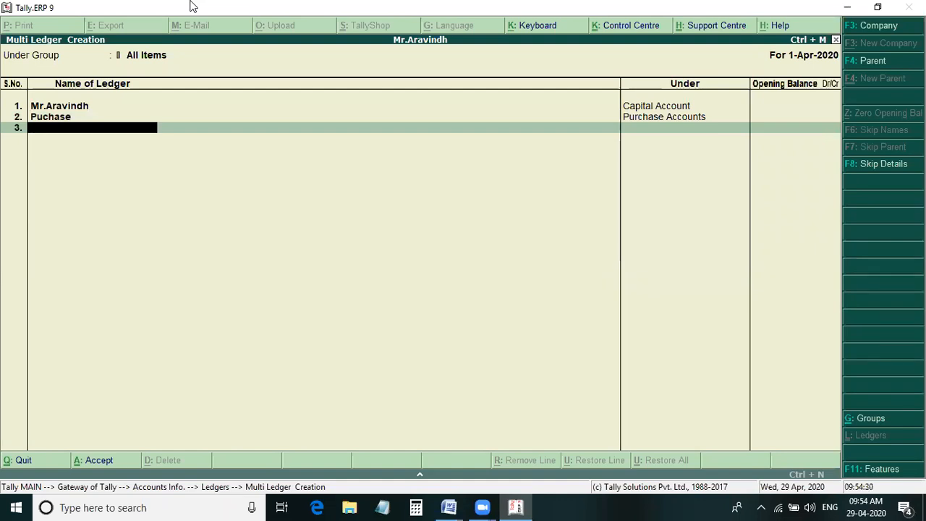
- Check Problem 1 in Word, and add a third ledger named Purchase Returns under Purchase Accounts in Tally
key(alt+Tab)
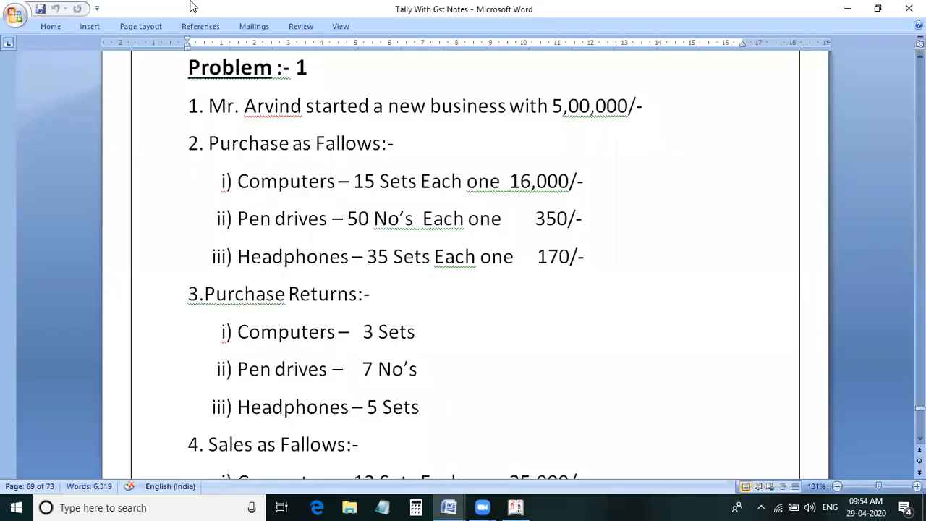
key(alt+Tab)
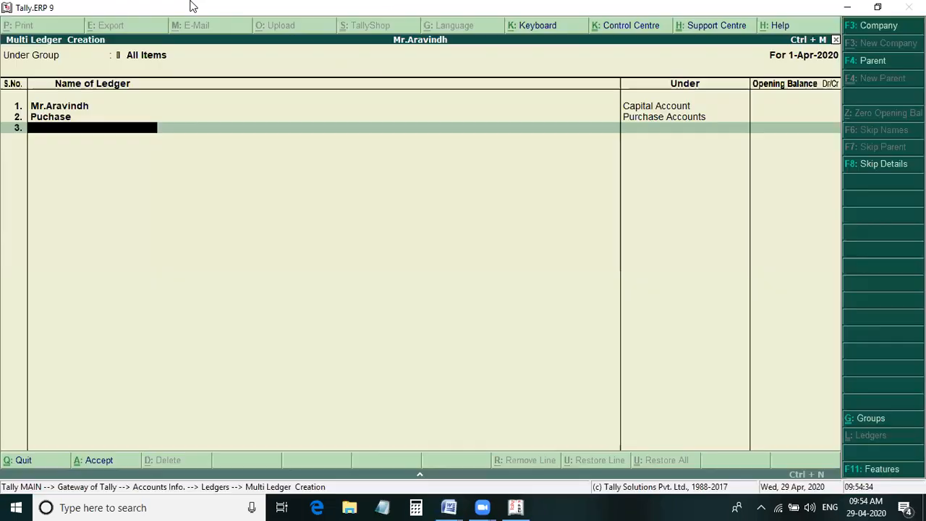
text(Purchas)
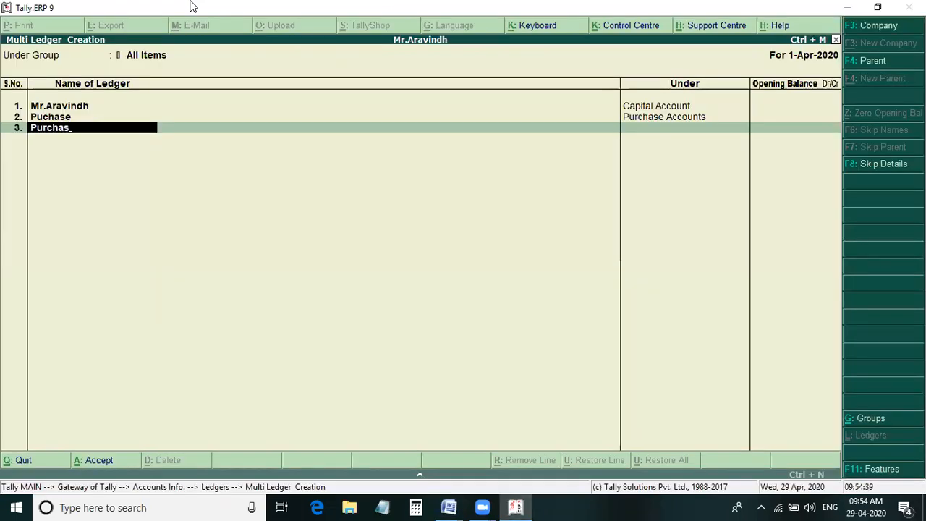
text(e Re)
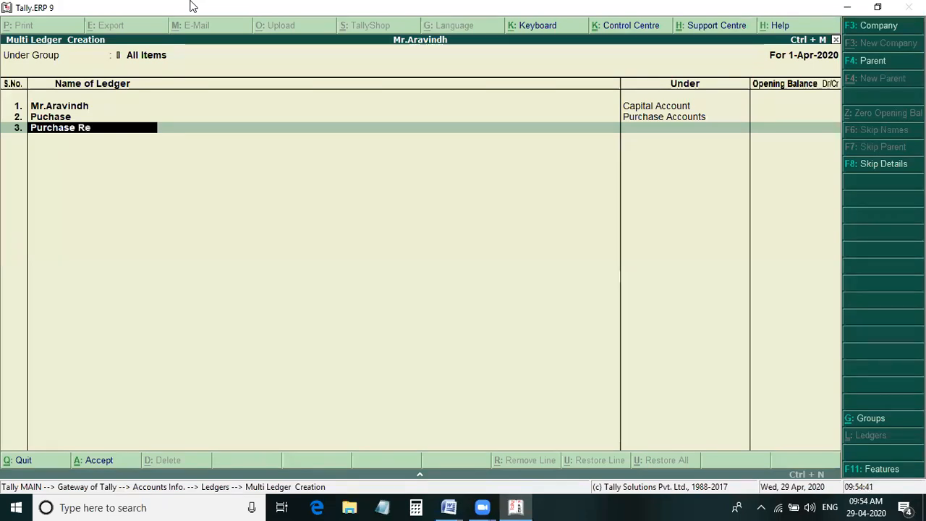
text(turns)
key(Return)
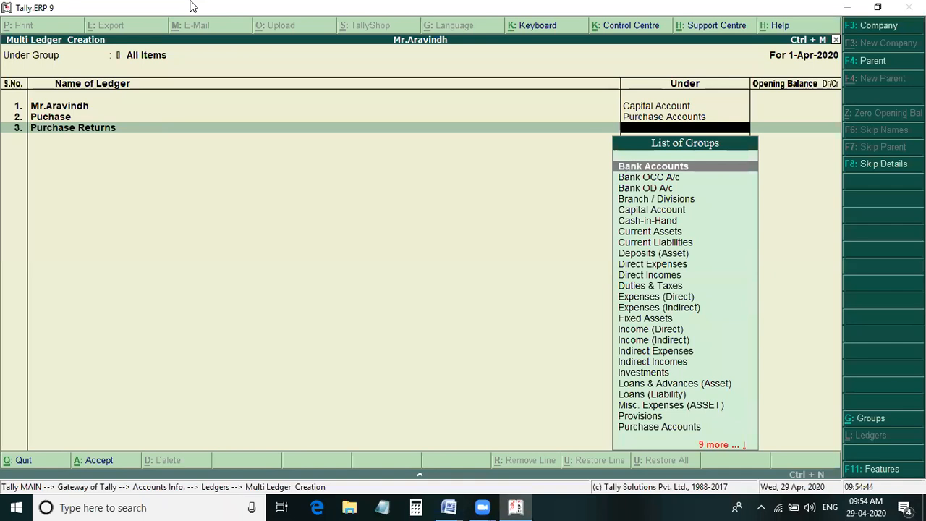
text(Pu)
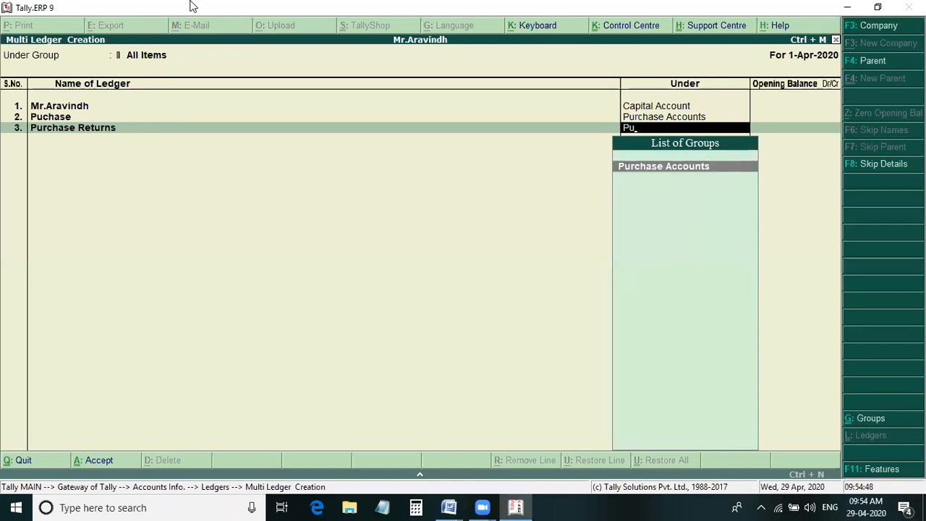
key(Return)
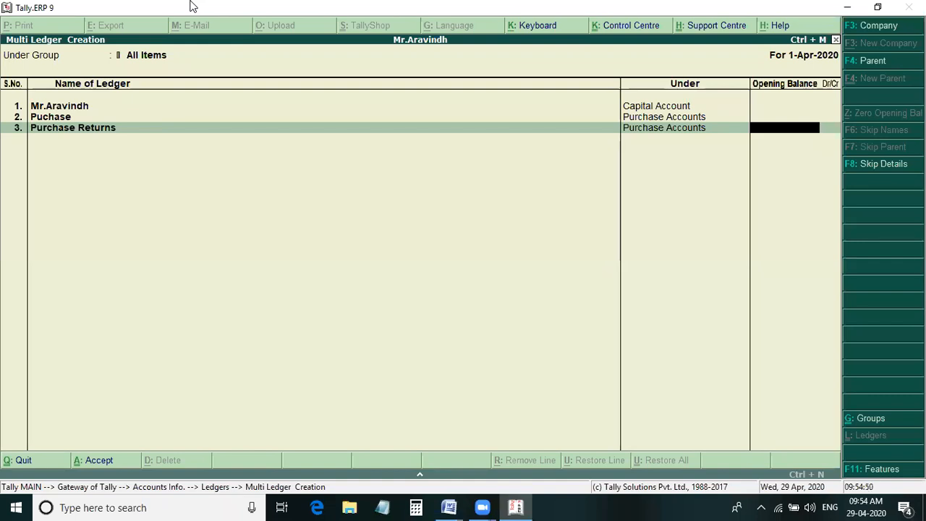
- Correct the second ledger's name to Purchase, keep its group, and leave the Purchase Returns opening balance empty
key(Up)
key(Left)
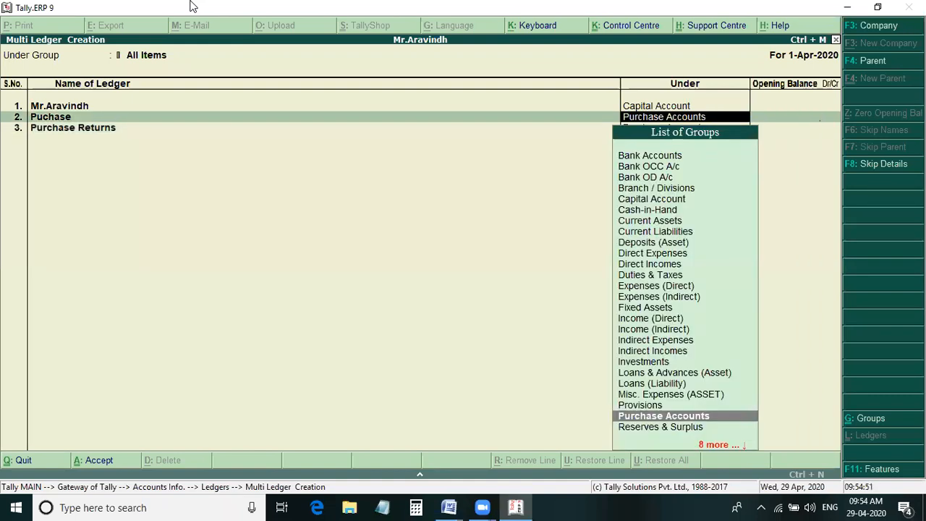
key(Left)
key(BackSpace)
key(BackSpace)
key(BackSpace)
key(BackSpace)
key(BackSpace)
text(rchase)
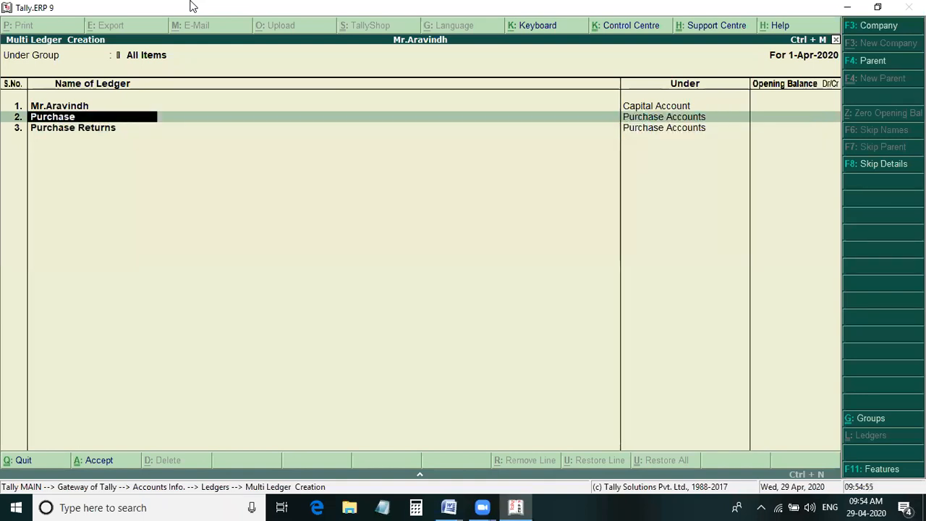
key(Return)
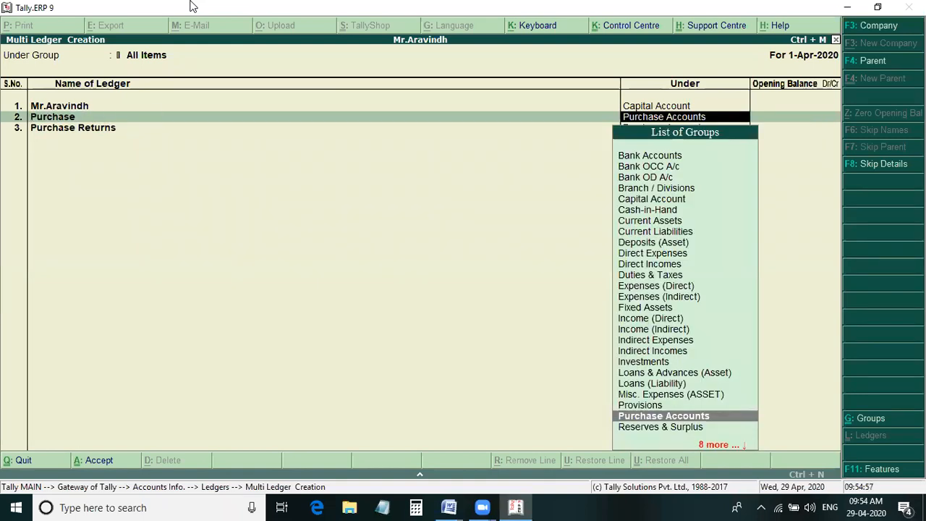
key(Return)
key(Down)
key(Return)
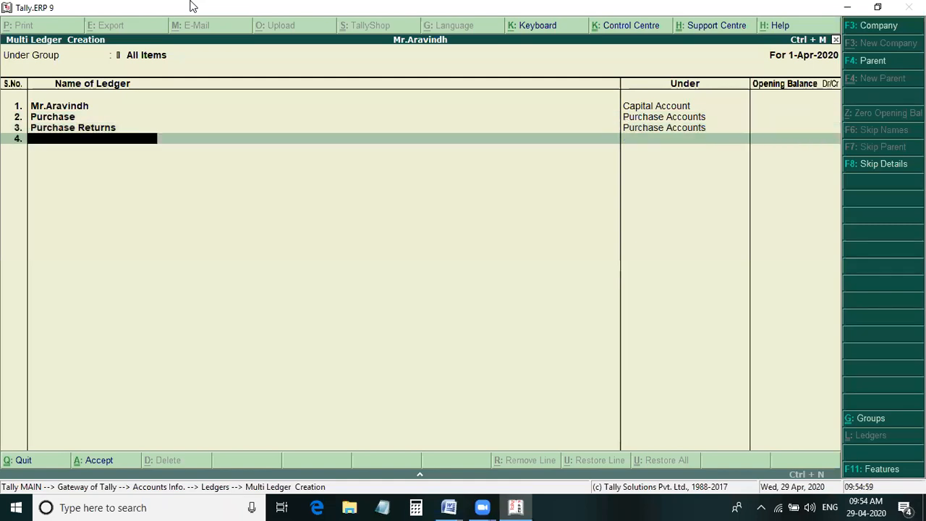
- Add a ledger named Sales under Sales Accounts without an opening balance
text(Sales)
key(Return)
text(sa)
key(Return)
key(Return)
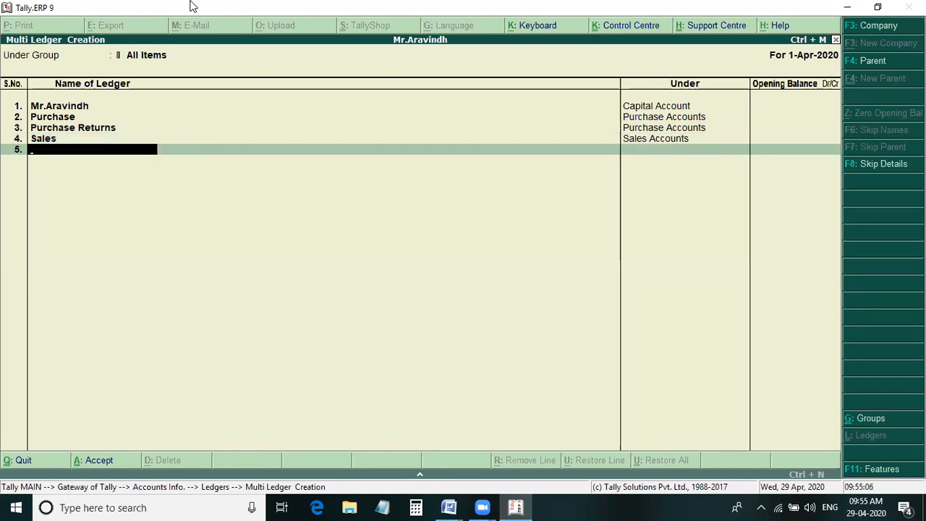
- Add a ledger named Sales Returns under Sales Accounts without an opening balance
text(Sales Returns)
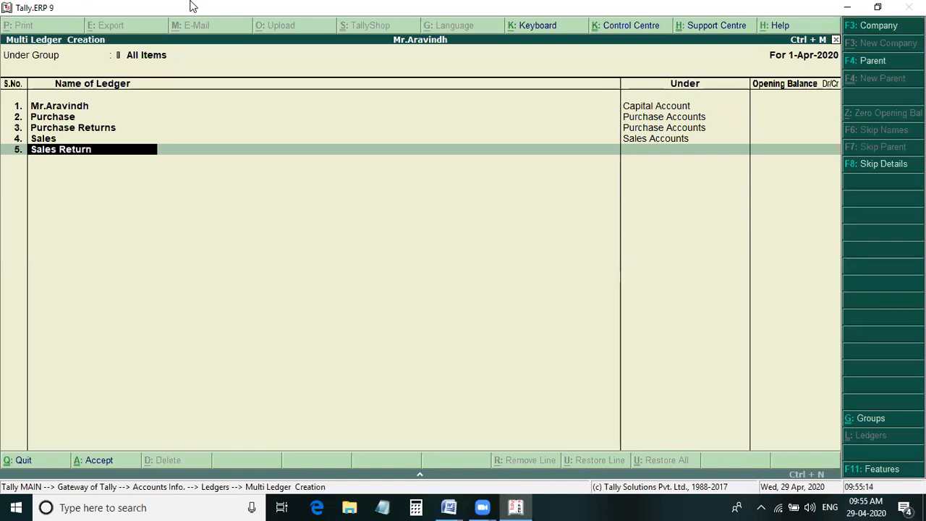
key(Return)
text(Sales Accounts)
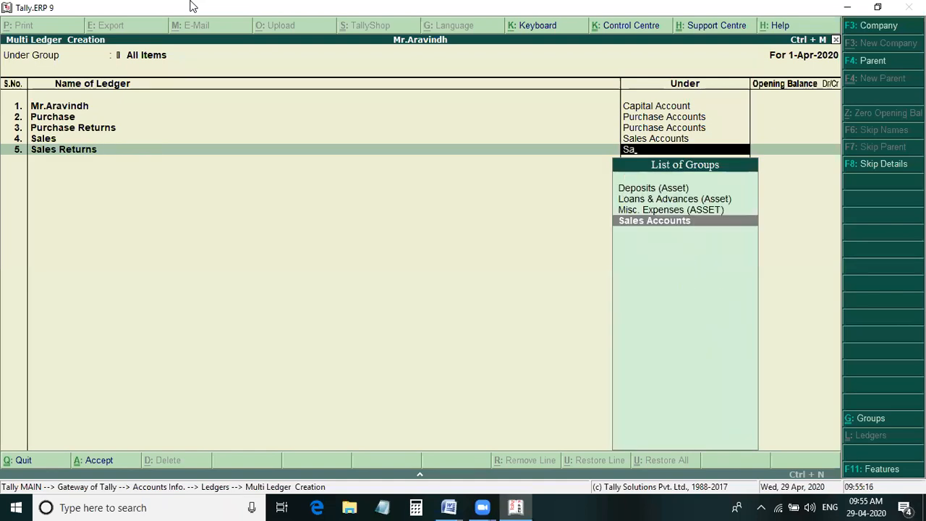
key(Return)
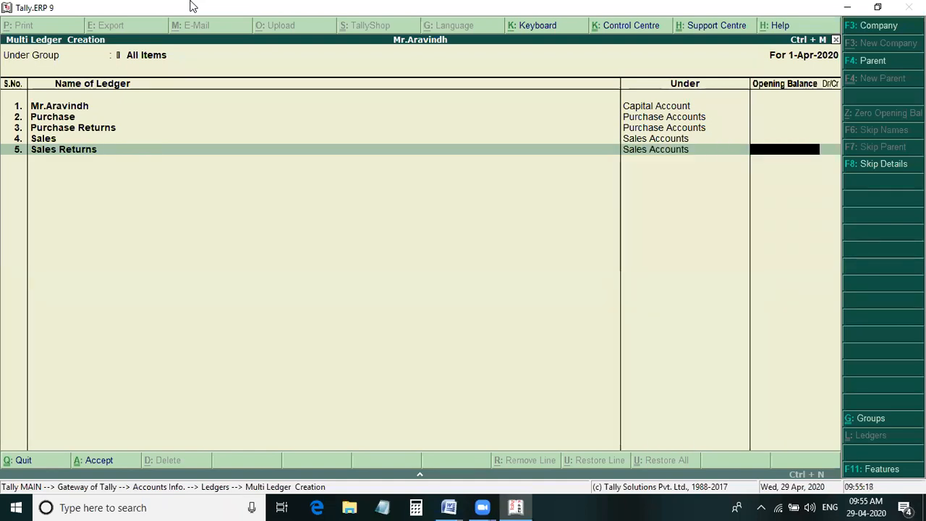
key(Return)
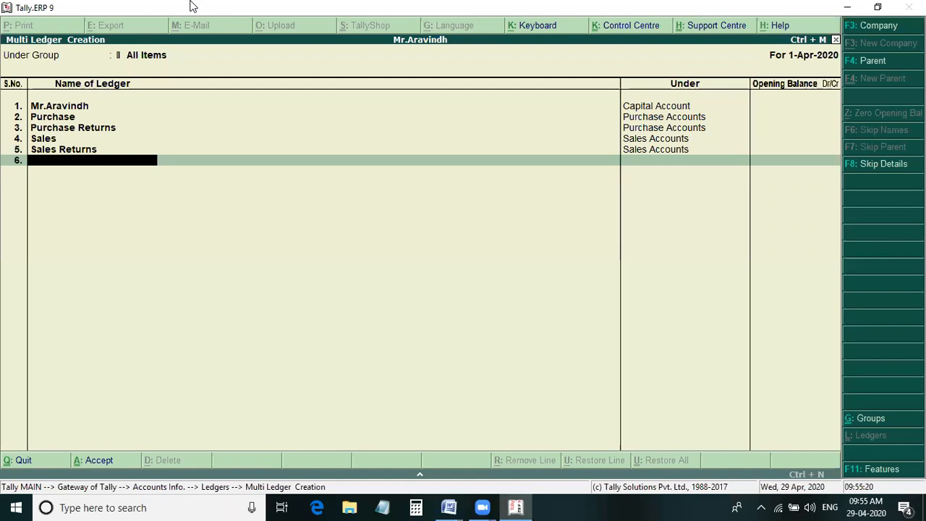
- Check the rest of Problem 1 in Word for further ledgers, and save the ledger list in Tally
key(alt+Tab)
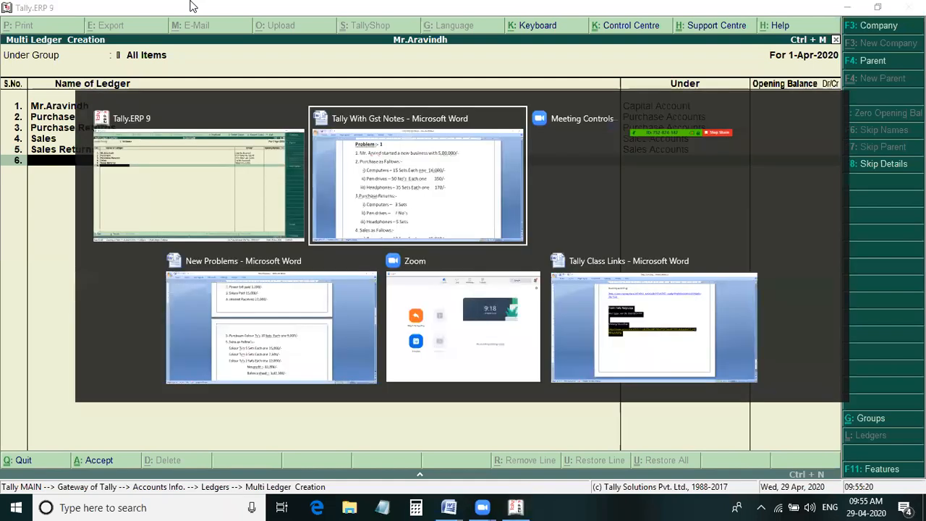
scroll(379, 240, down, 15)
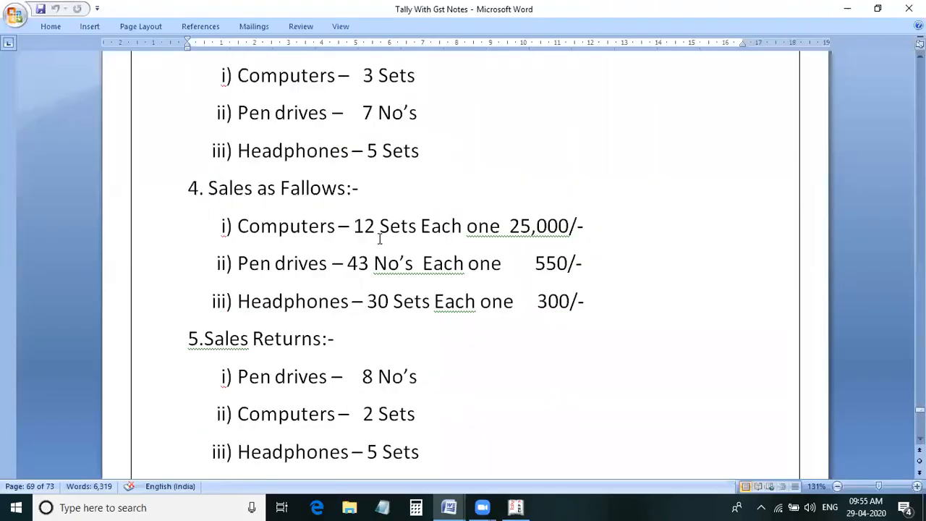
scroll(379, 239, down, 1)
scroll(389, 476, up, 2)
click(515, 506)
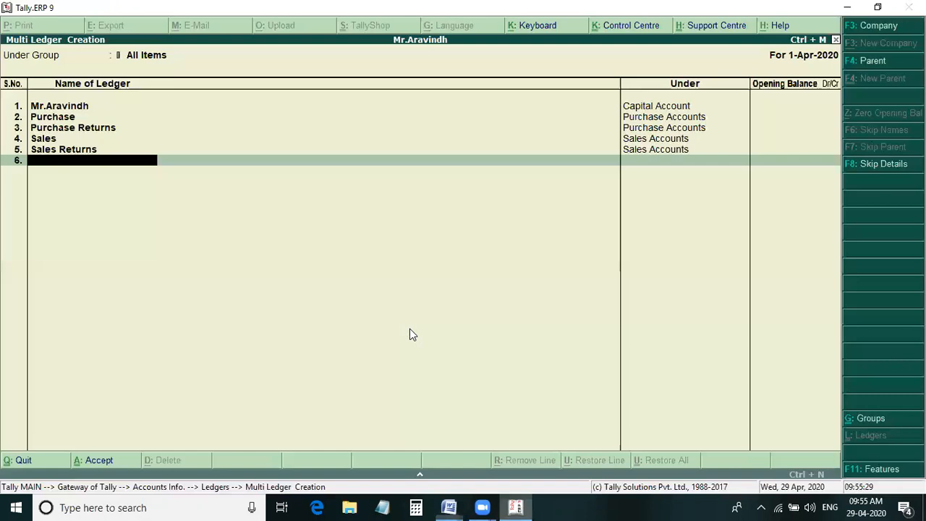
key(Return)
key(Return)
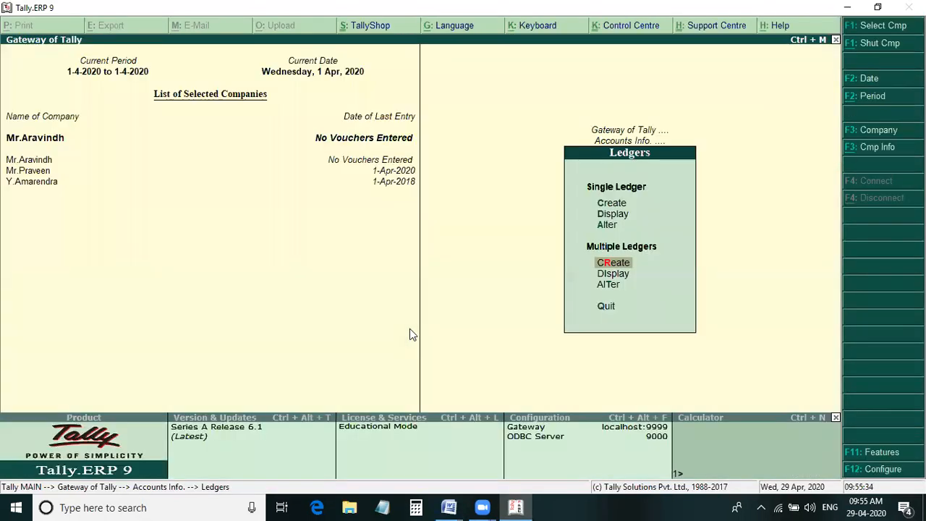
- Return to the Gateway of Tally and start a Receipt voucher in the accounting vouchers
key(Escape)
key(Escape)
key(Down)
key(Down)
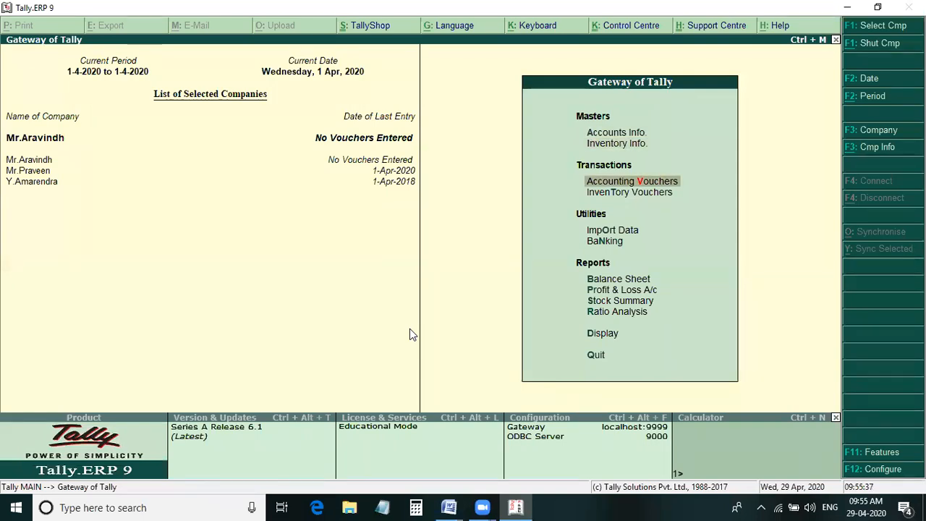
key(Return)
key(F6)
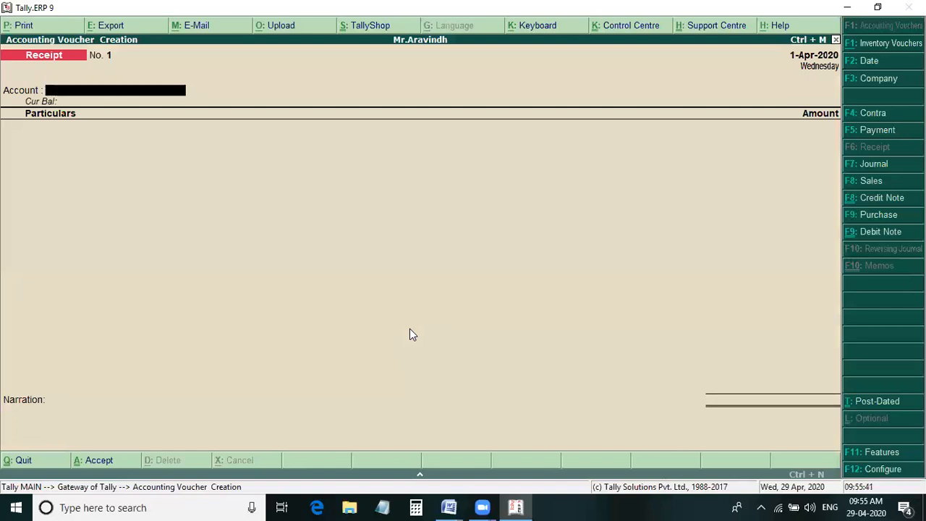
- Record and save a receipt of 5,00,000 into Cash from the owner's capital ledger, checking the amount in Word, without a narration
key(Return)
text(Mr)
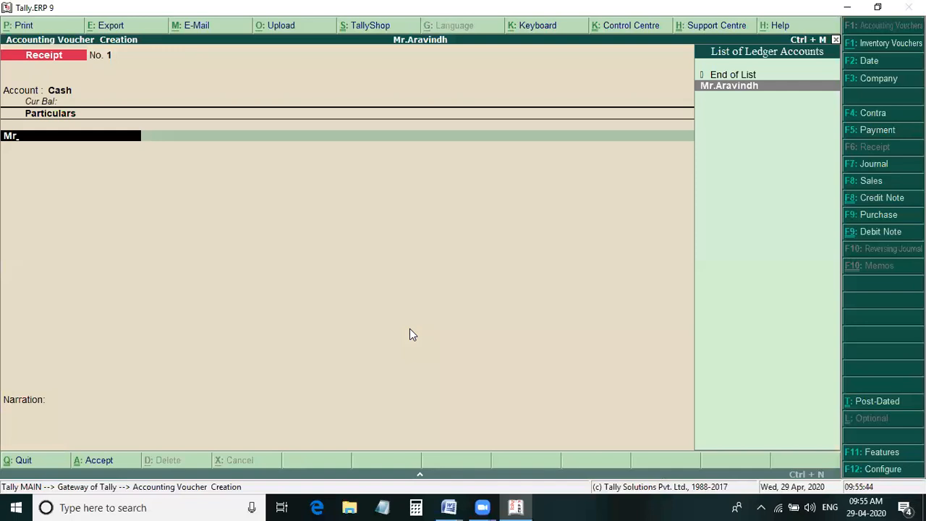
key(Return)
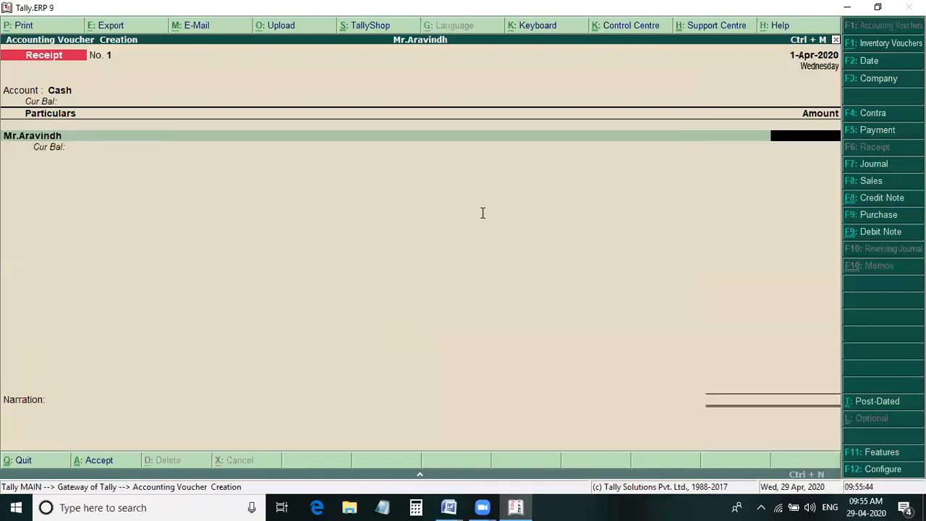
key(alt+Tab)
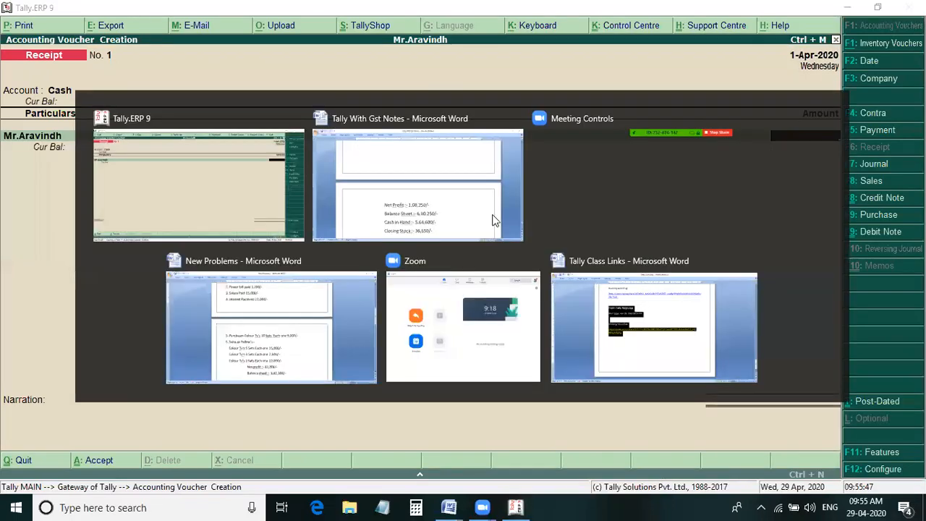
click(494, 220)
key(alt+Tab)
text(5)
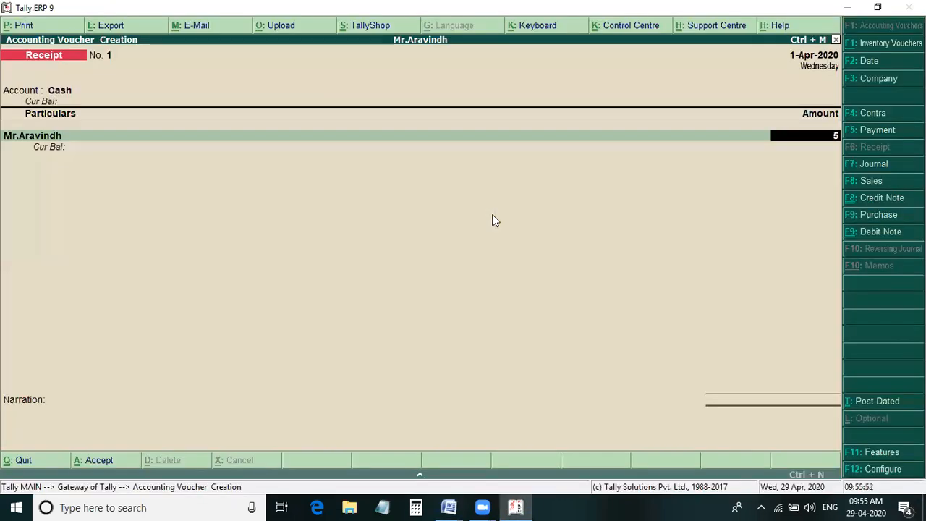
text(,00,00000)
key(Return)
key(Return)
key(Return)
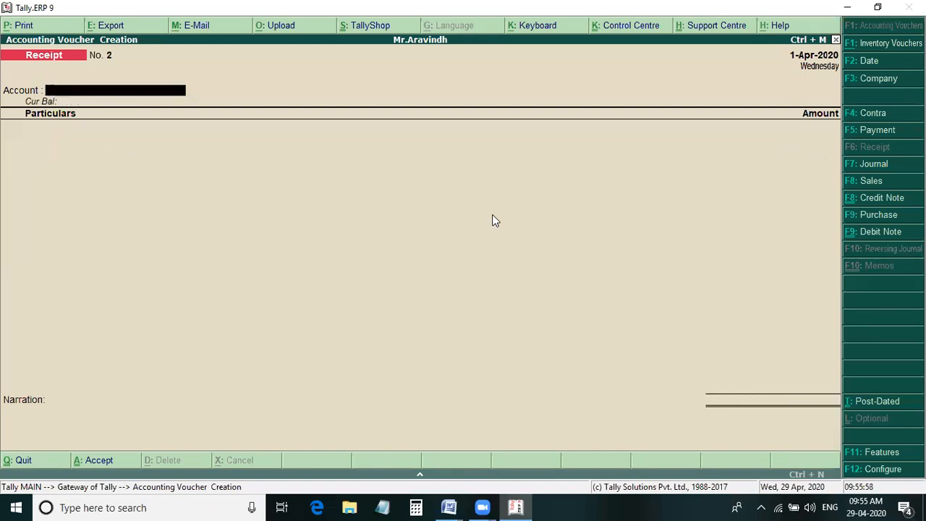
- Start a Purchase voucher without a supplier invoice number, with Cash as the party, default supplier details and Purchase as the purchase ledger
key(F9)
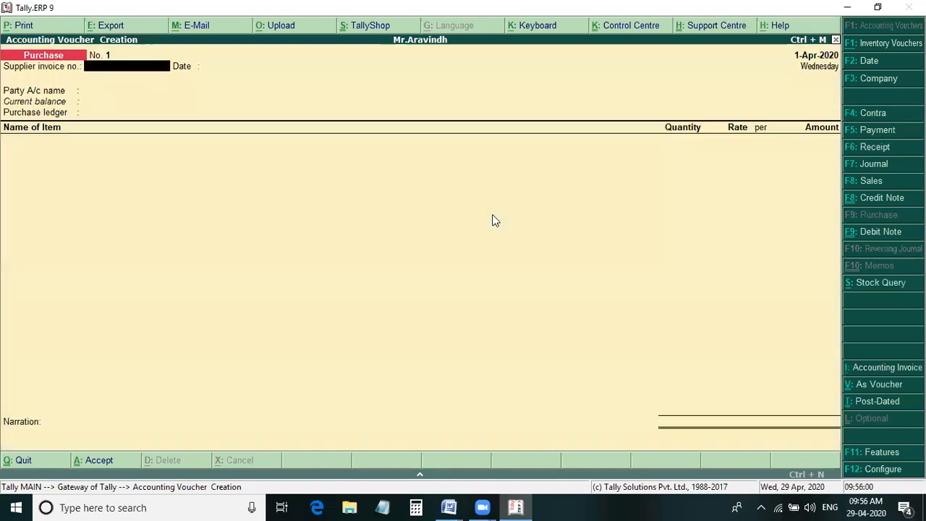
key(Return)
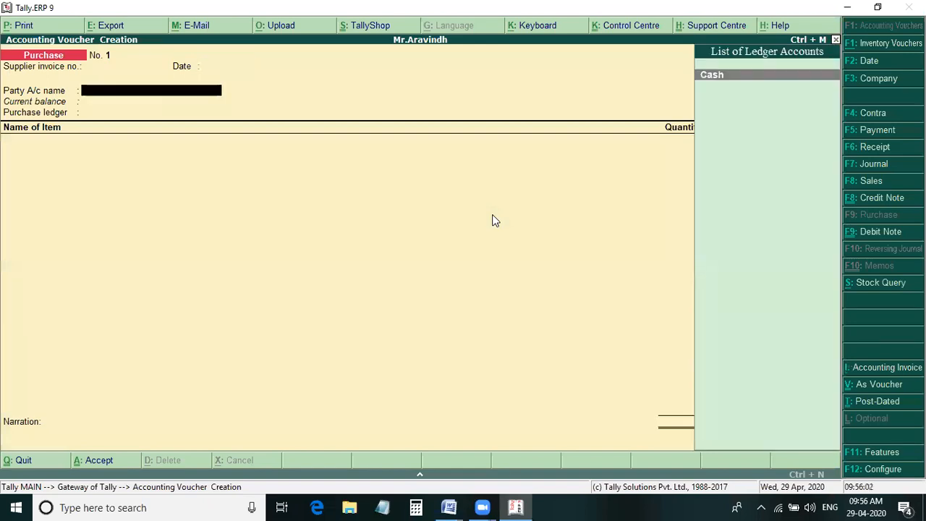
key(Return)
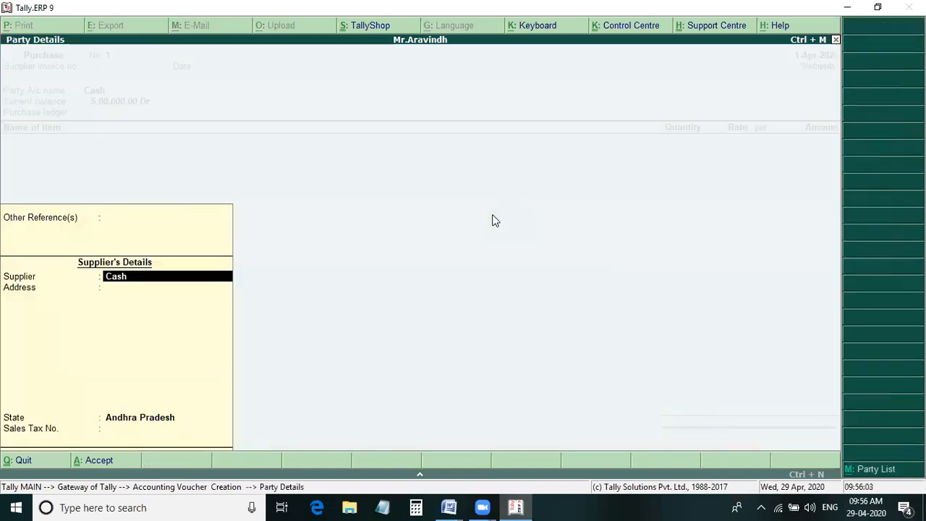
key(Return)
key(Return)
key(Return)
key(Return)
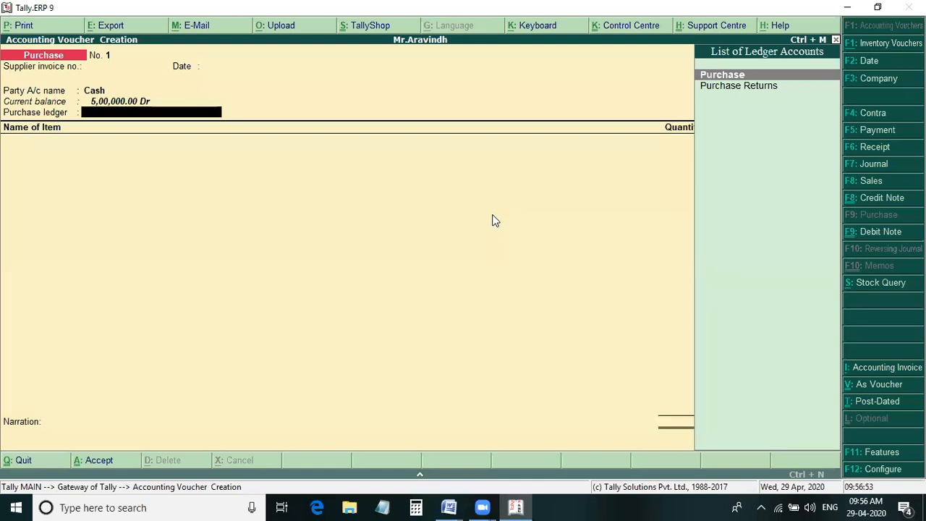
key(Return)
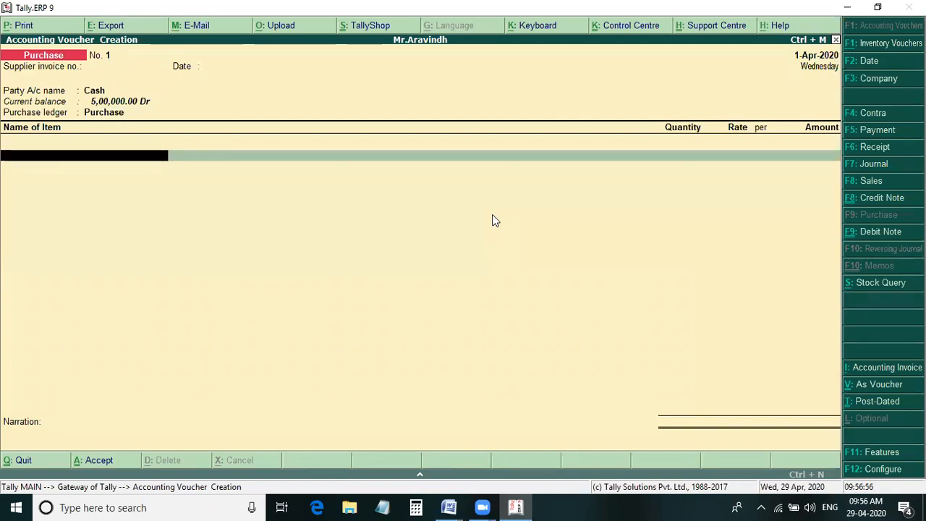
- Add Computers to the purchase voucher with a quantity of 15 sets at a rate of 16,000, checking the figures in Word
key(alt+Tab)
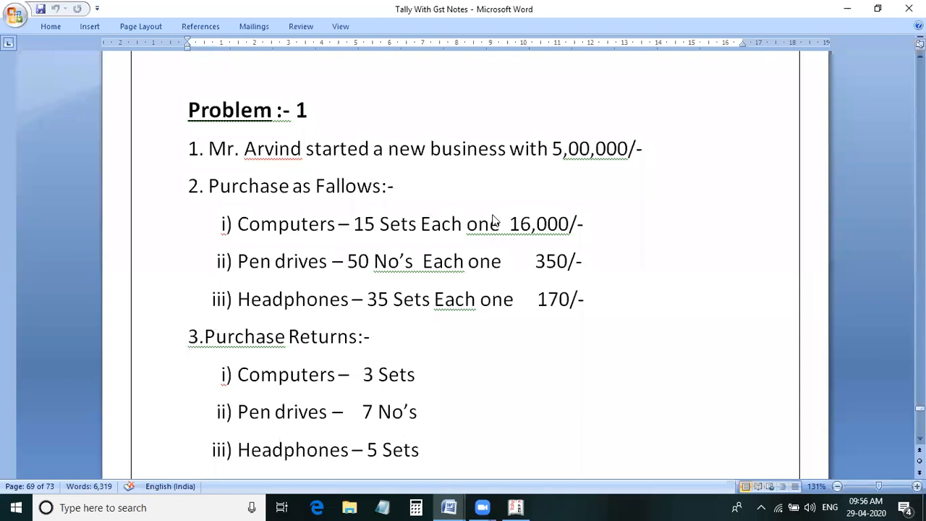
key(alt+Tab)
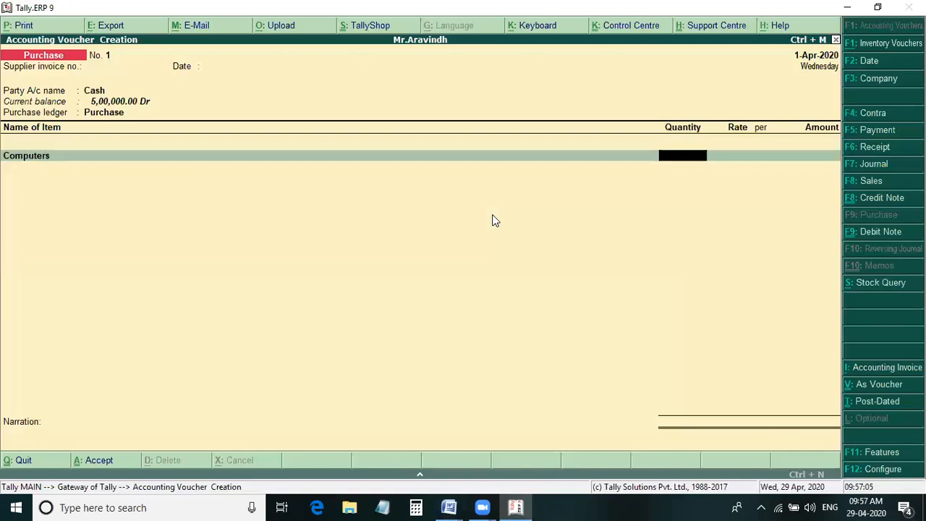
key(alt+Tab)
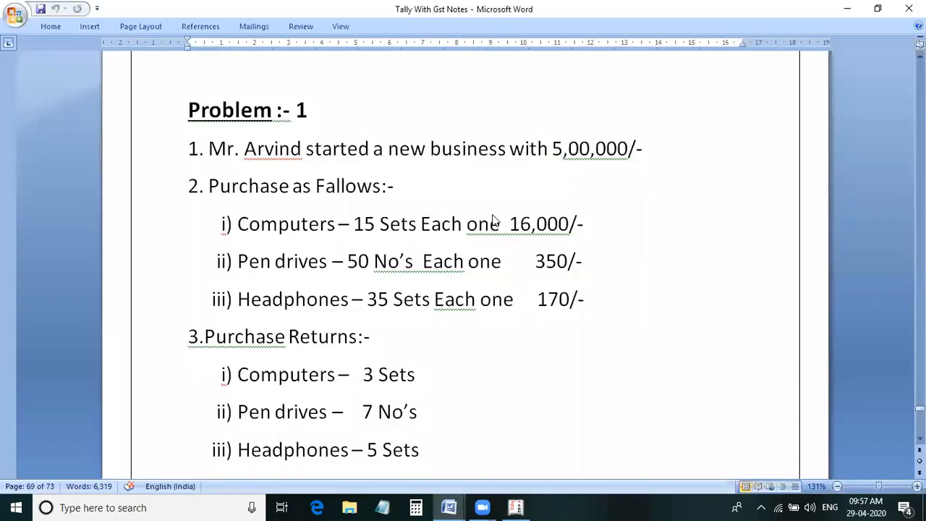
key(alt+Tab)
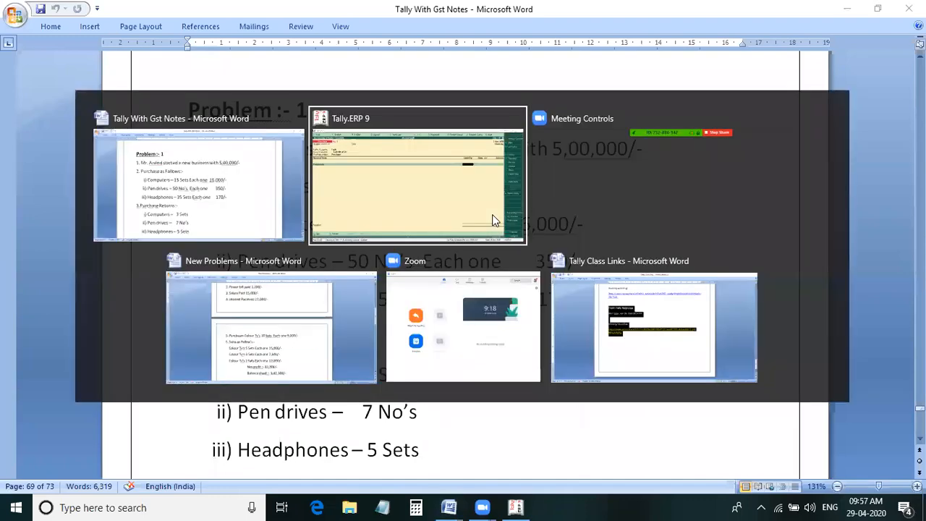
text(16)
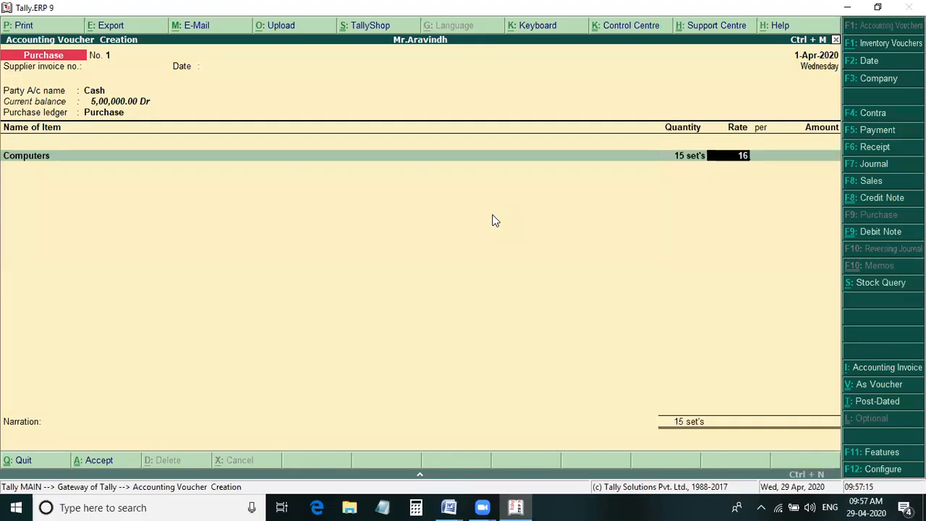
text(,000)
key(Return)
key(Return)
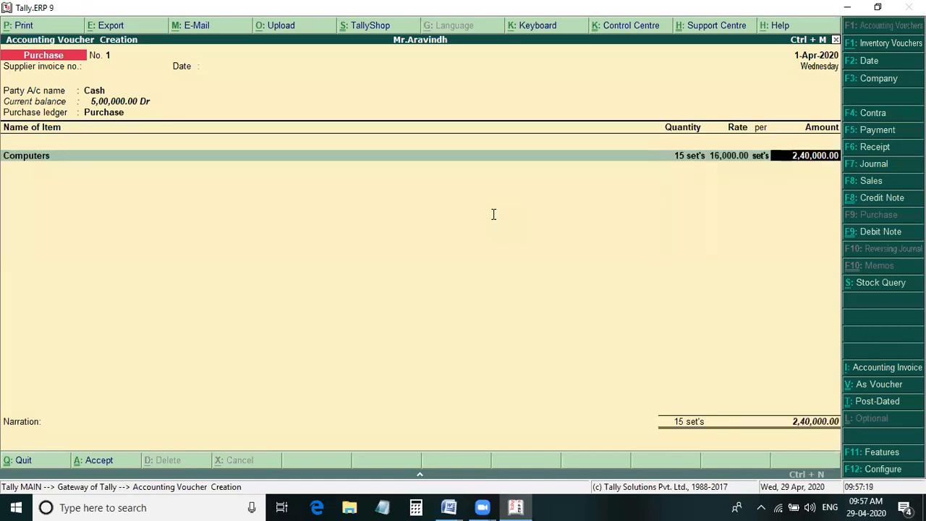
key(Return)
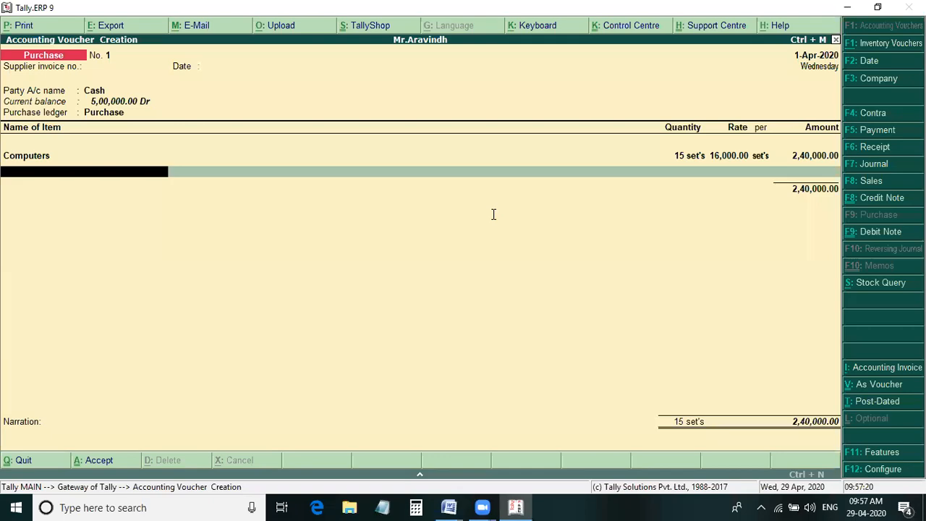
- Add Pendrives to the purchase voucher with a quantity of 50 at a rate of 350, checking the figures in Word
key(alt+Tab)
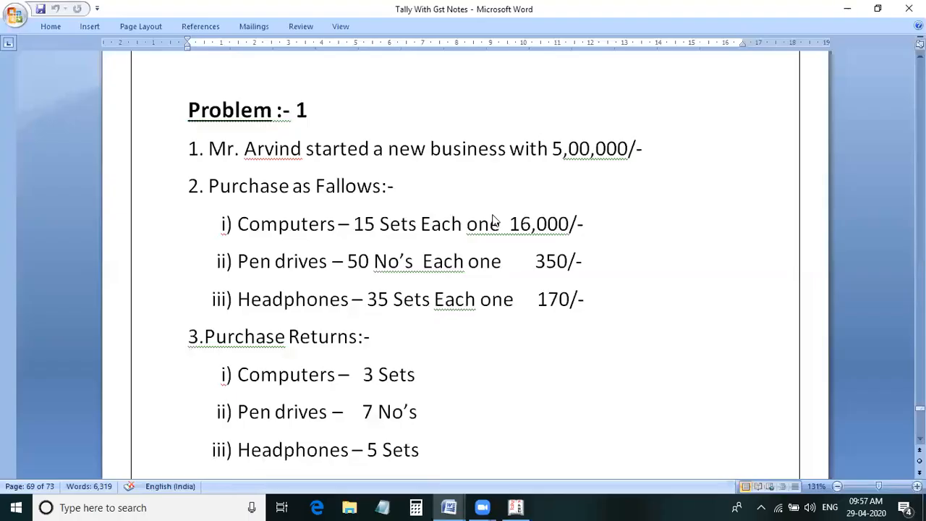
key(alt+Tab)
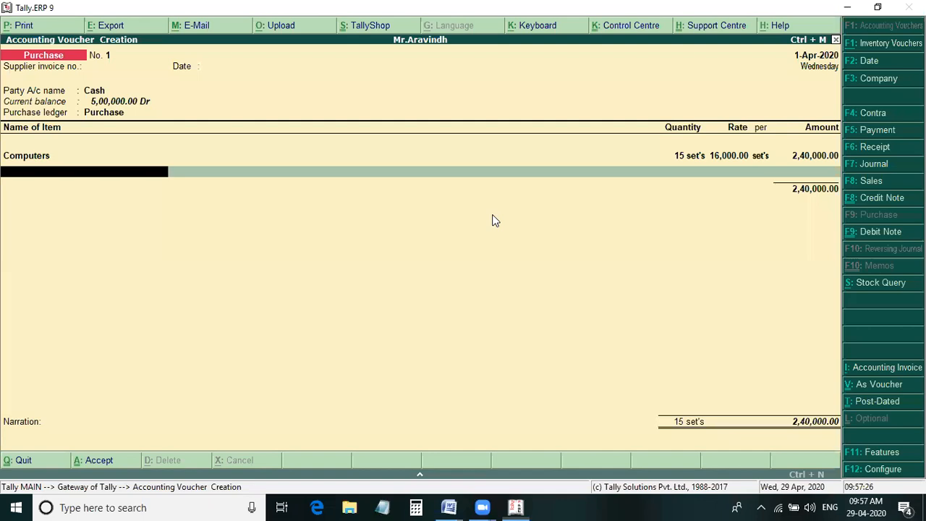
text(P)
key(Return)
text(50)
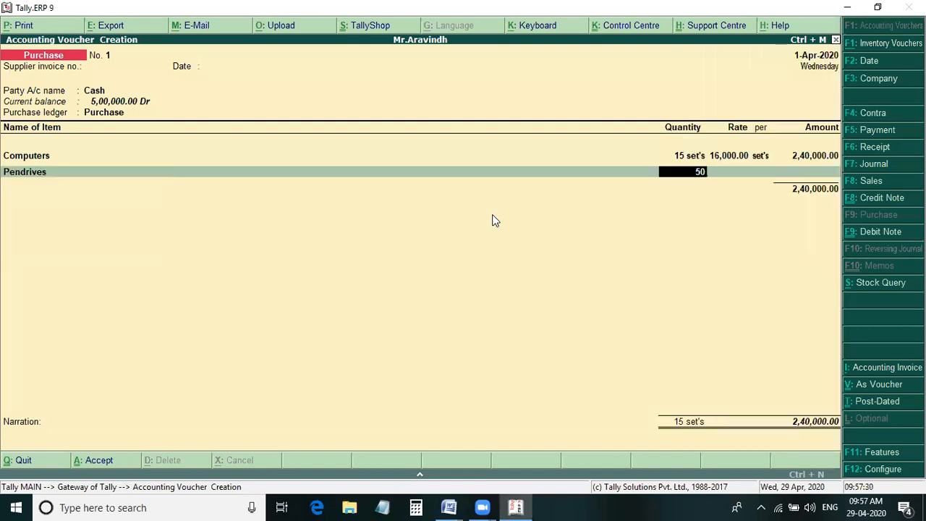
key(Return)
text(350)
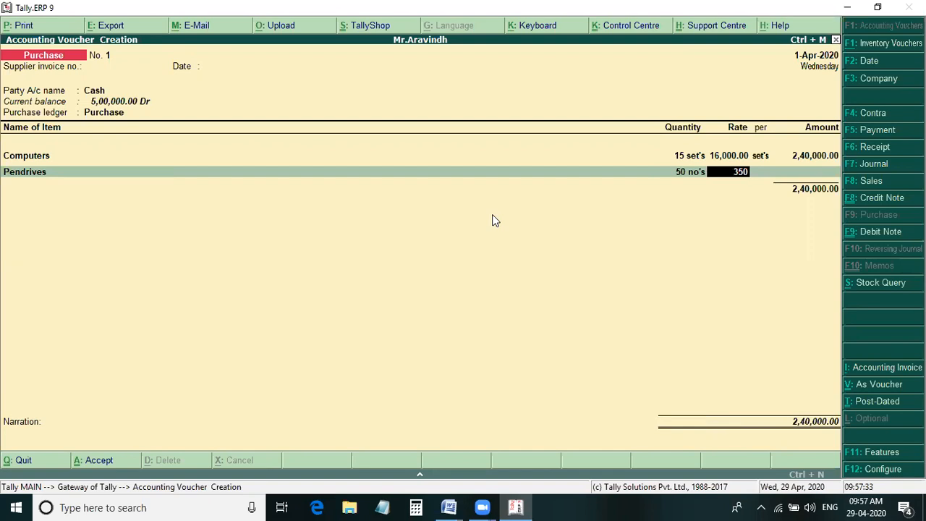
key(Return)
key(Return)
key(Return)
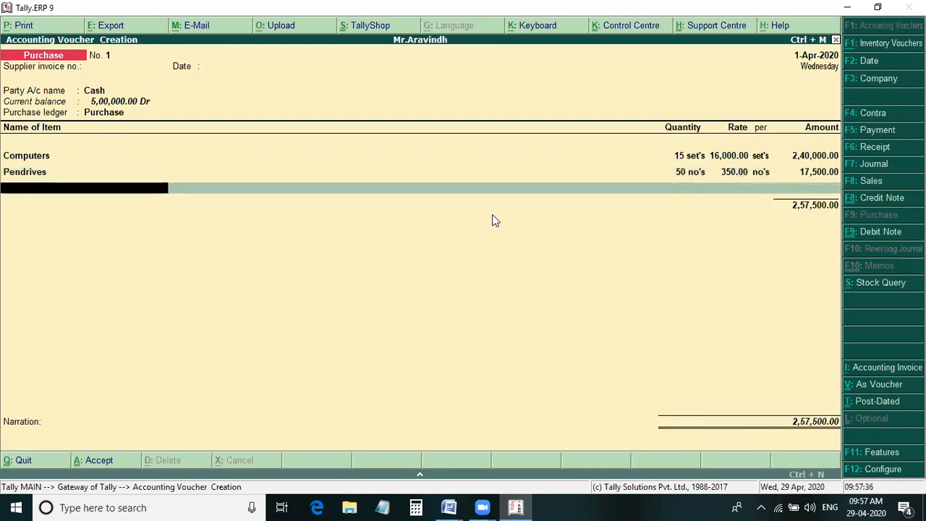
- Add Head Phones to the purchase voucher with 35 sets at a rate of 170, checking the figures in Word
text(H)
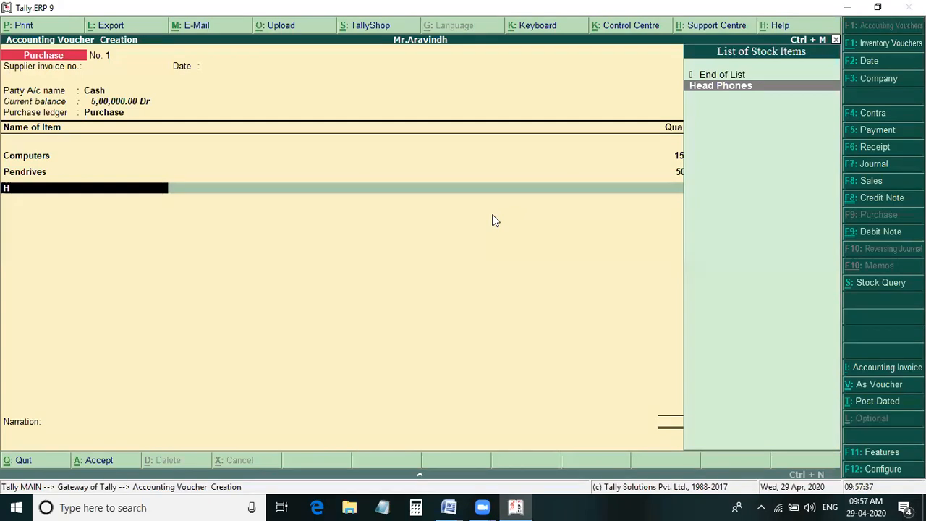
key(Return)
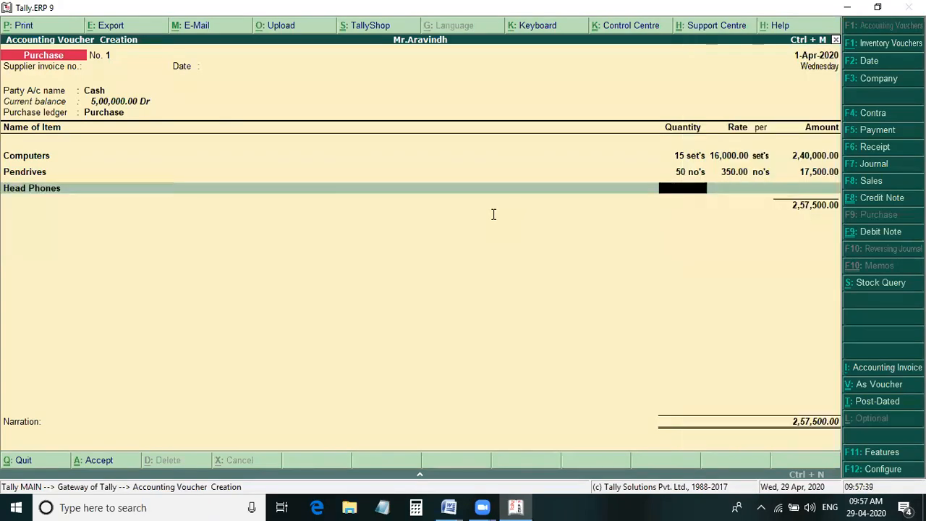
key(alt+Tab)
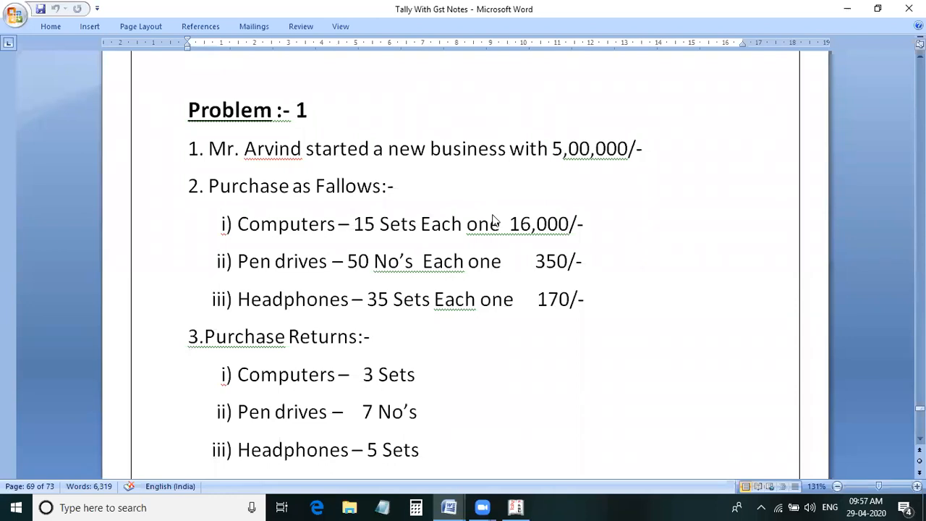
key(alt+Tab)
text(35)
key(Return)
text(17)
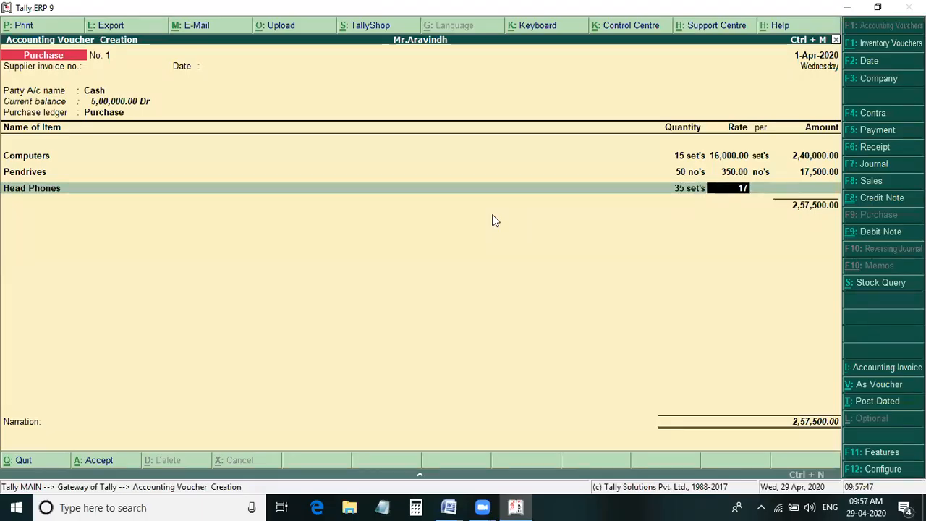
text(0)
key(Return)
key(Return)
key(Return)
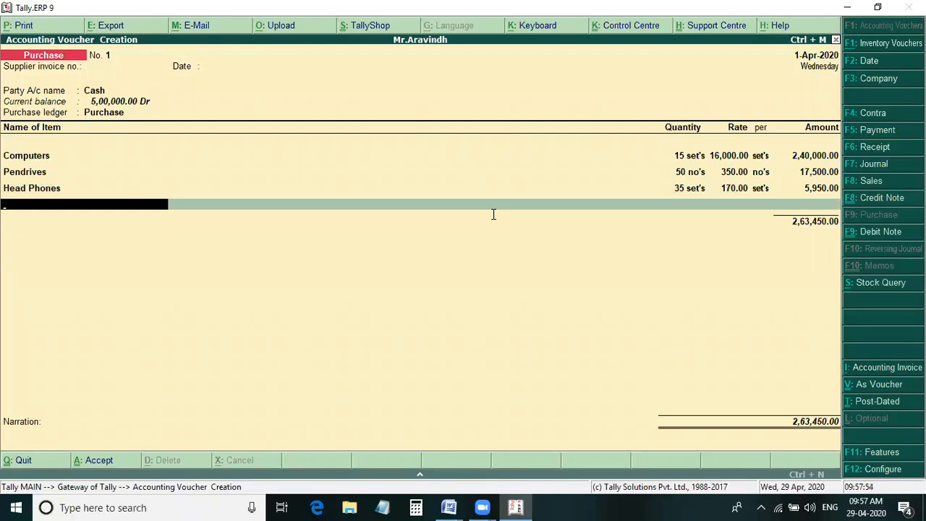
- Recheck the purchases in Word, end the item list and save the purchase voucher without a narration
key(alt+Tab)
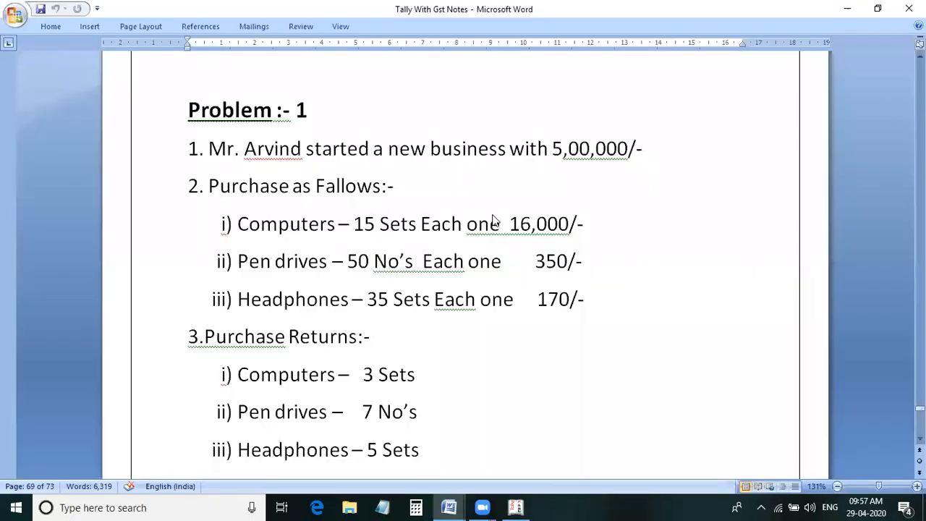
key(alt+Tab)
key(Return)
key(Return)
key(Return)
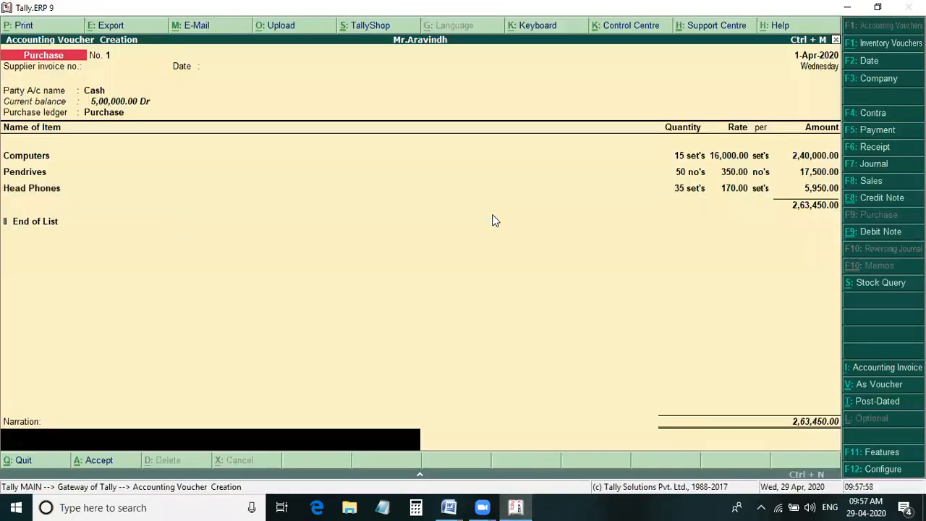
key(Return)
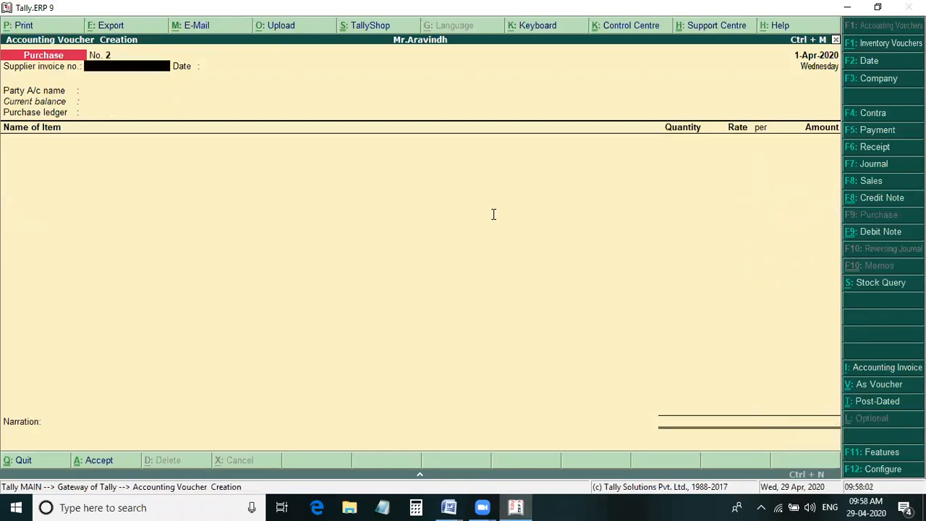
- Review Problem 1's purchase returns in Word, and start a Debit Note in Tally without an original invoice number
key(alt+Tab)
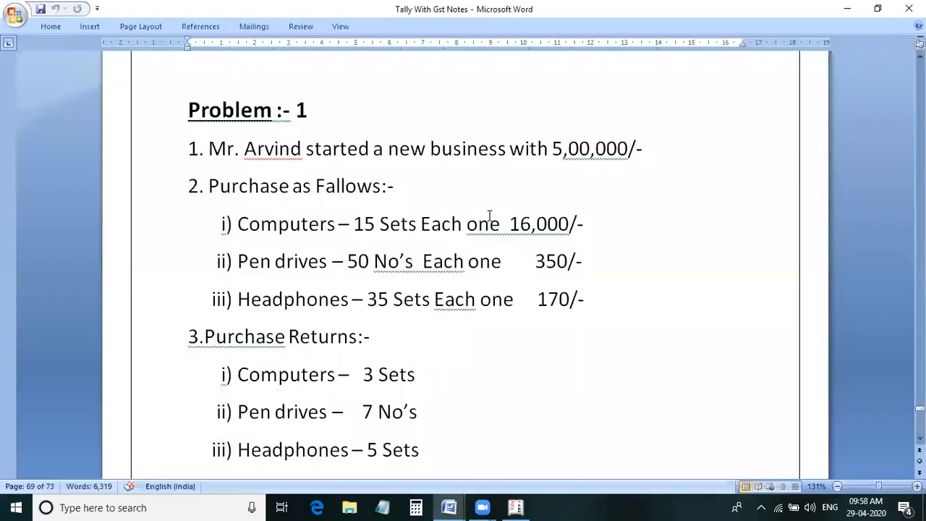
scroll(409, 194, down, 1)
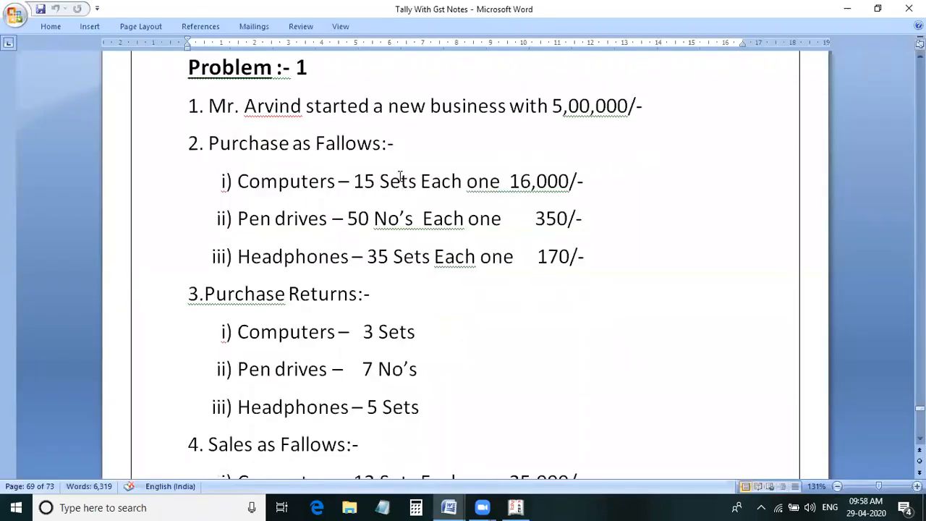
scroll(402, 184, down, 1)
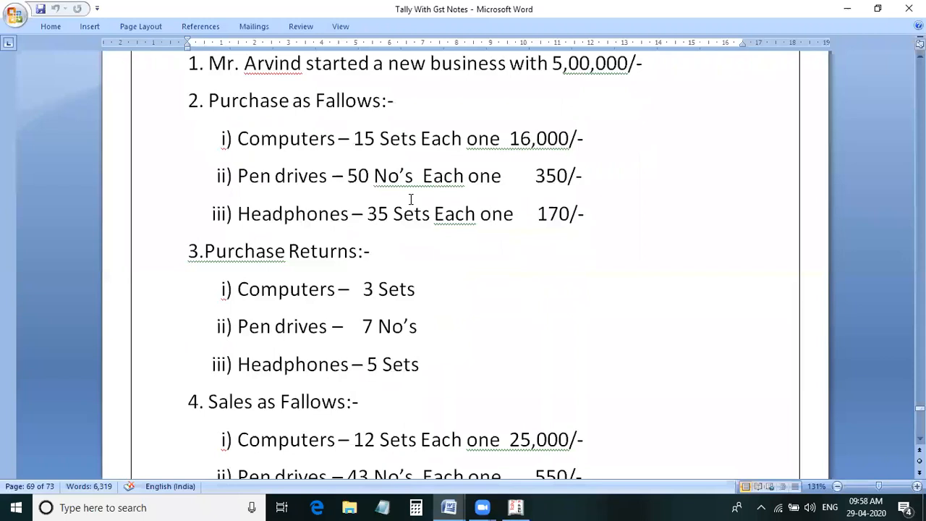
scroll(405, 210, up, 1)
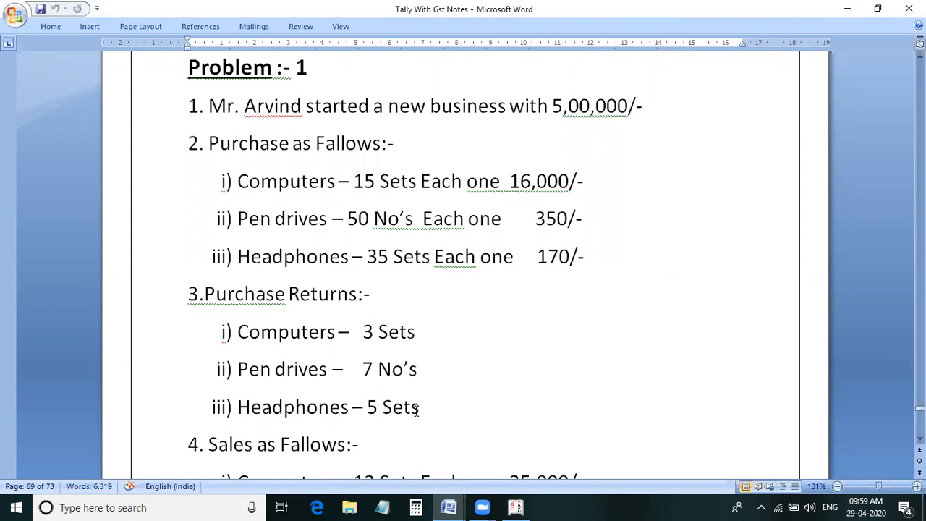
key(alt+Tab)
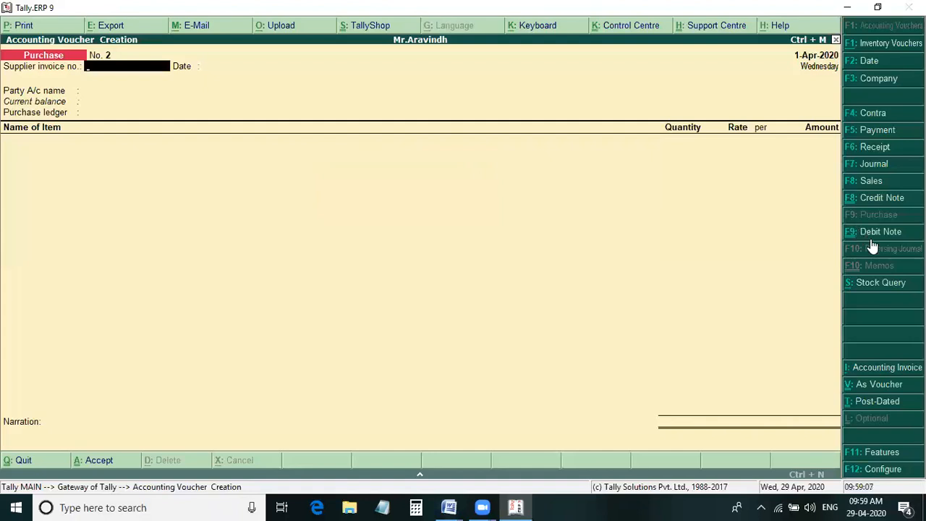
click(880, 231)
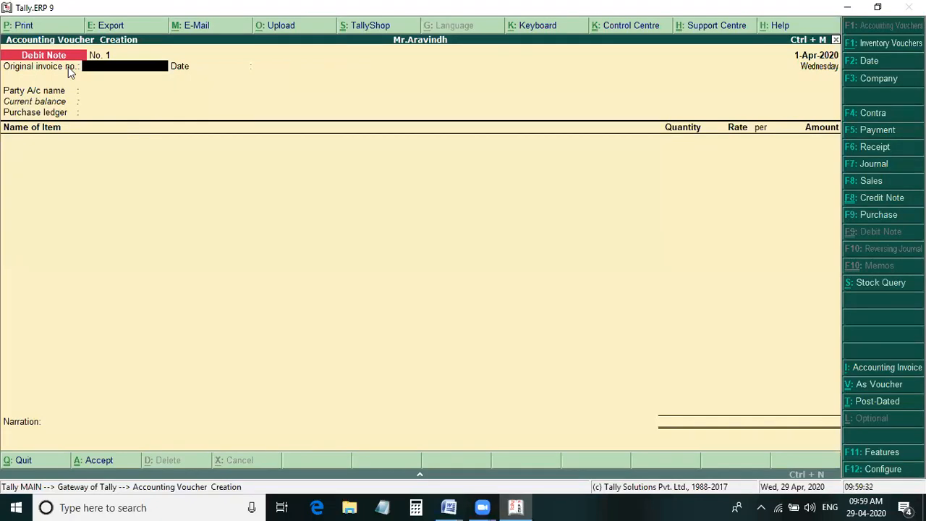
key(Return)
- Set Cash as the debit note's party with default party details, and Purchase Returns as the purchase ledger
key(Return)
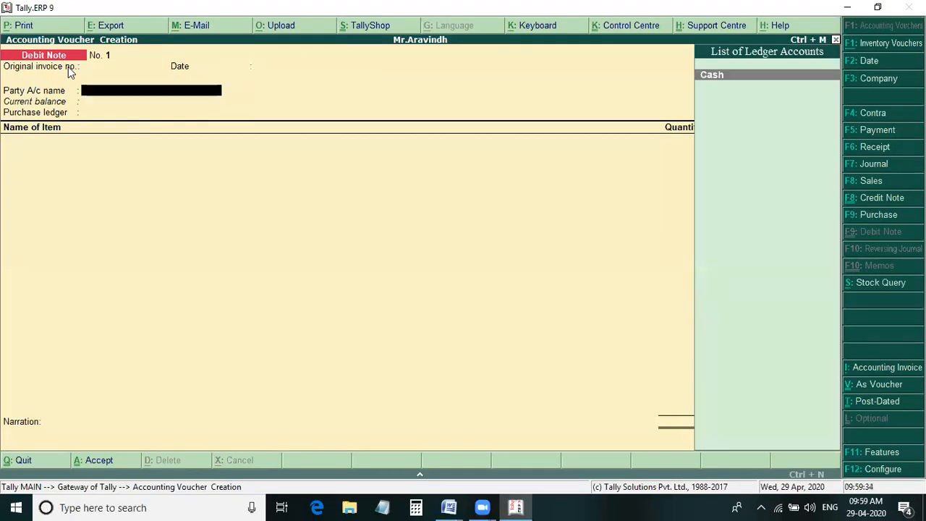
key(Return)
key(Return)
key(Return)
key(Return)
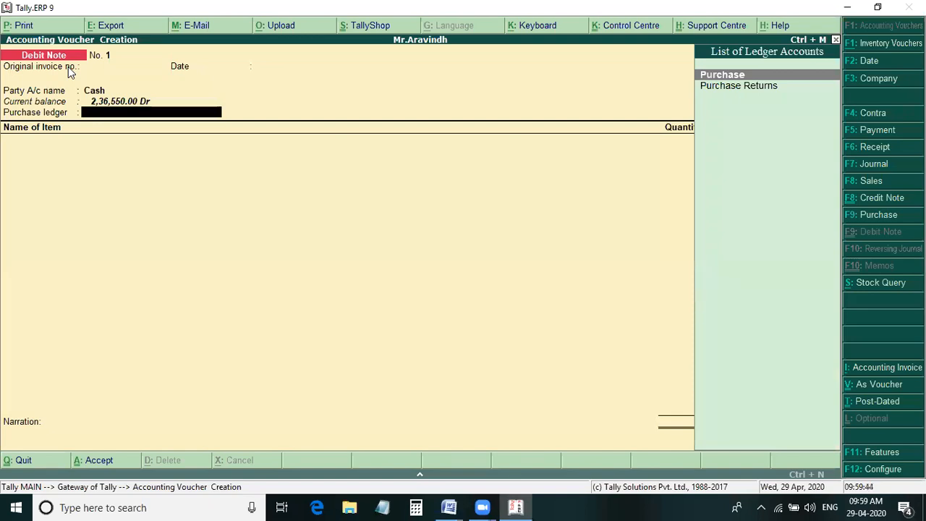
key(Down)
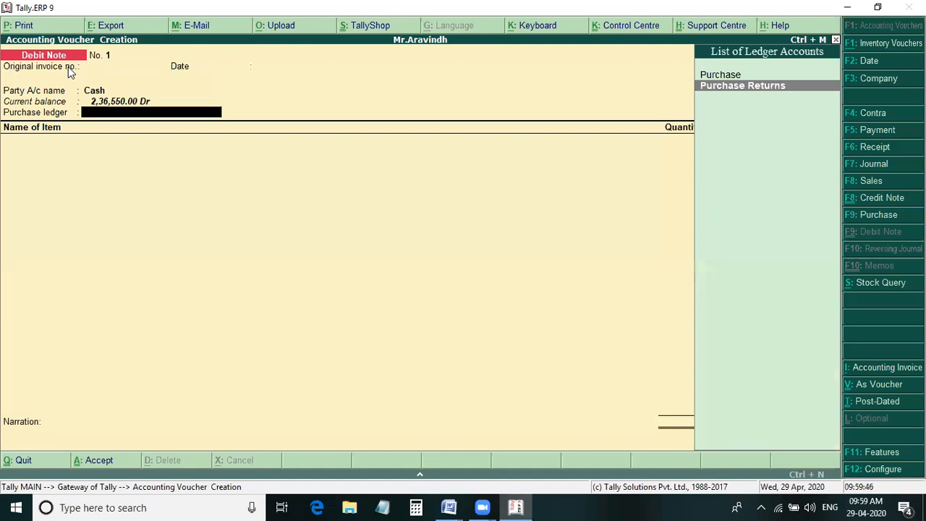
key(Return)
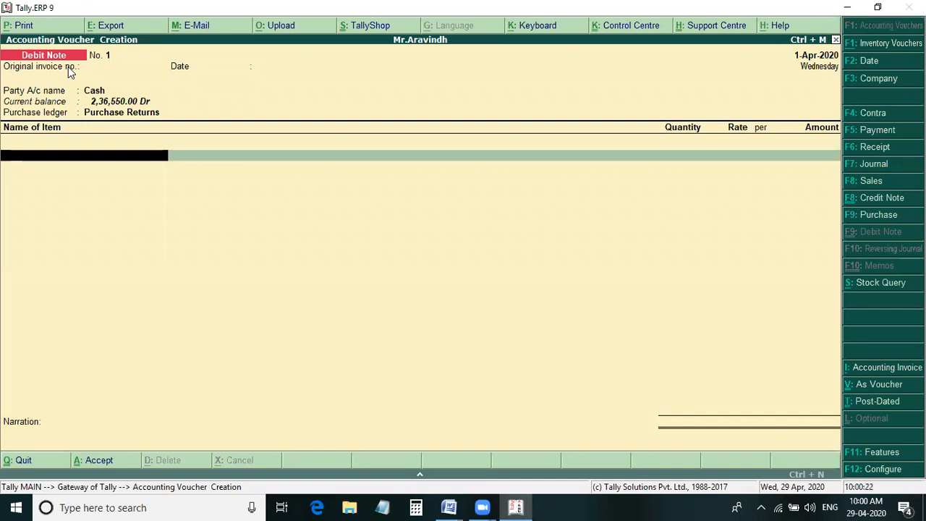
- Check Problem 1's purchase returns in Word and add Computers to the Tally debit note with a quantity of 3 sets
key(alt+Tab)
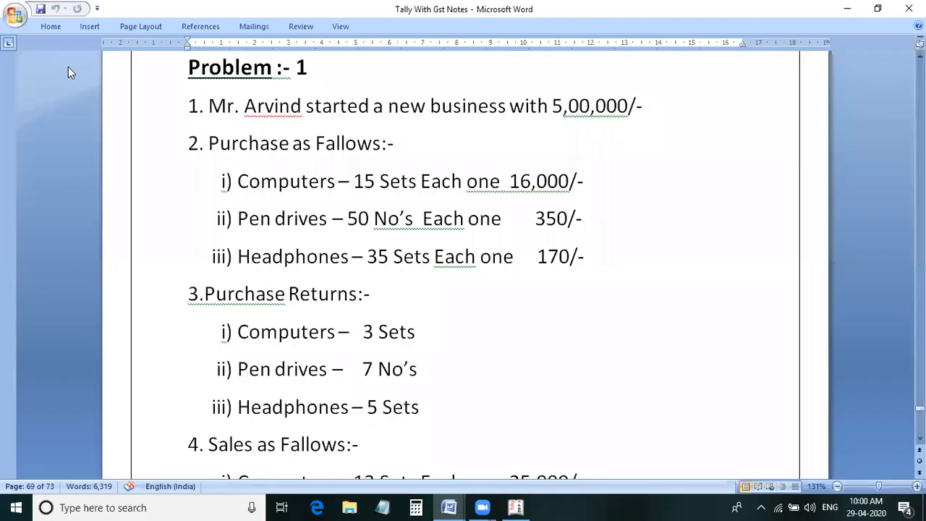
key(alt)
key(alt+Tab)
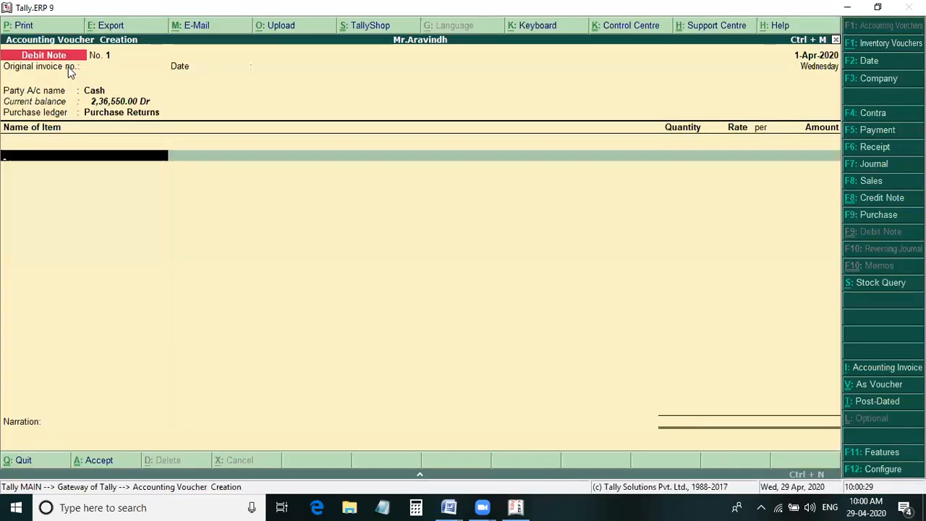
key(Return)
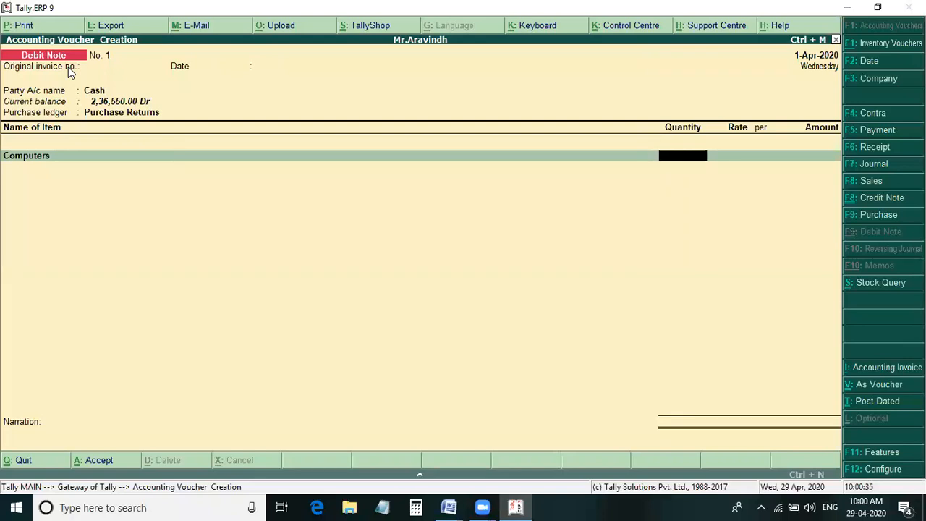
text(3)
key(Return)
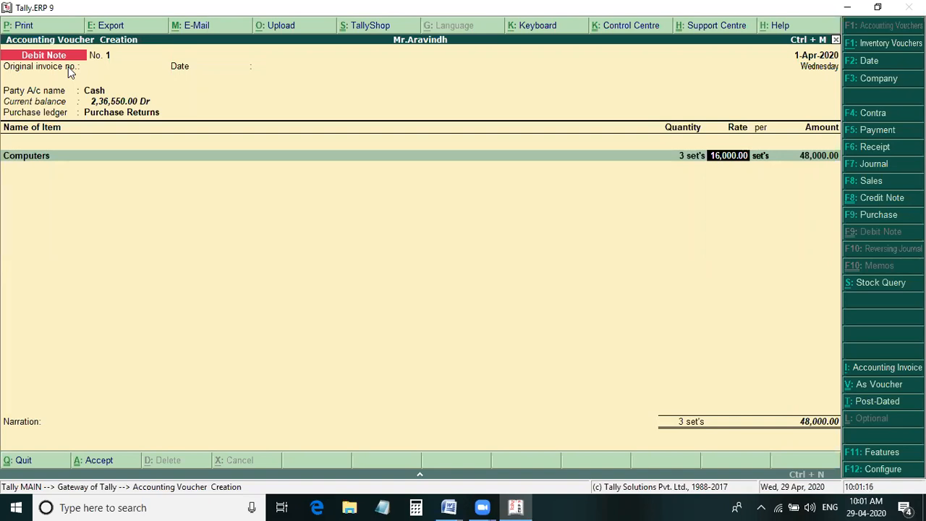
- Compare the purchase prices in Word and accept the rate of 16,000 per set for Computers in the debit note
click(457, 506)
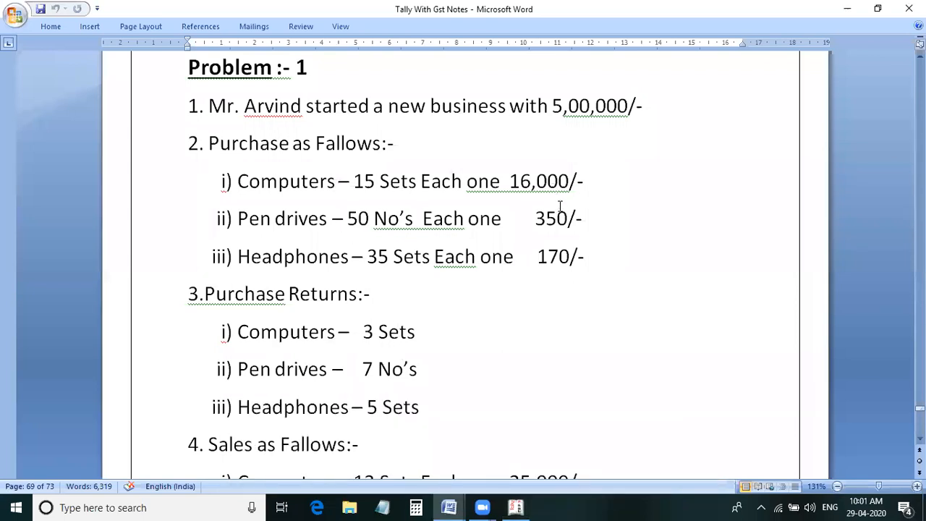
scroll(563, 211, down, 2)
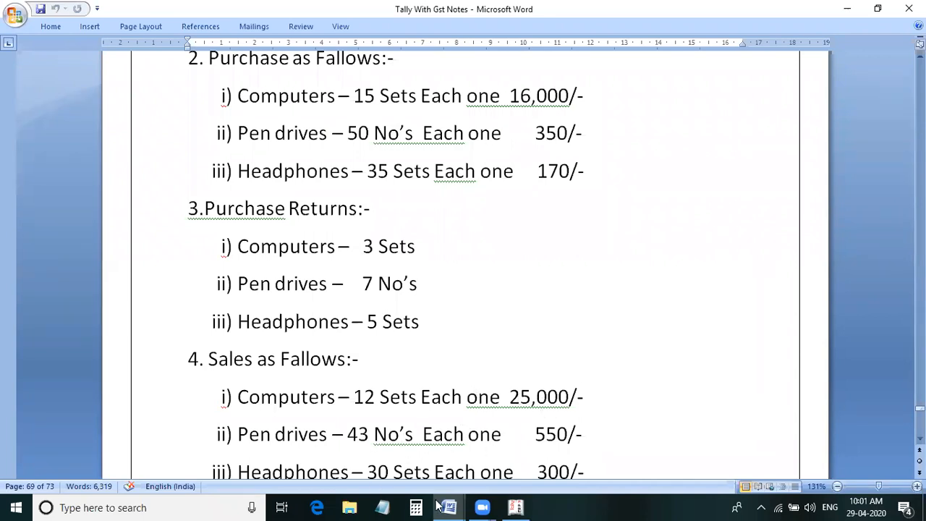
scroll(473, 450, up, 2)
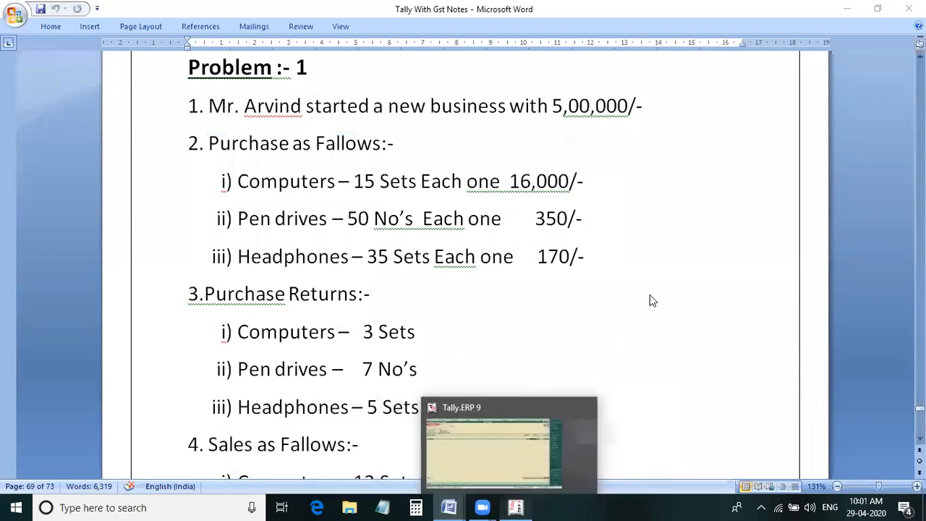
key(alt+Tab)
key(Return)
key(Return)
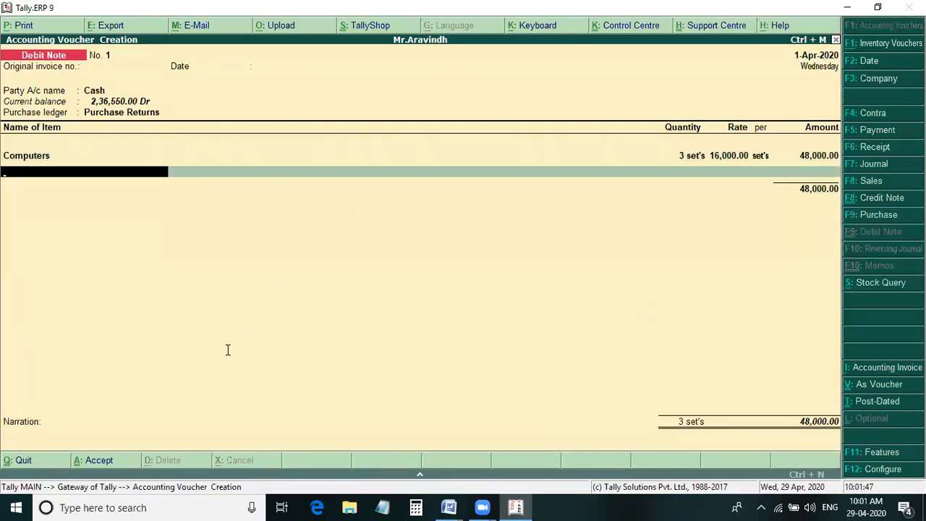
- Check the pen drive return in Word and add Pendrives to the debit note with 7 no's at a rate of 350
key(alt+Tab)
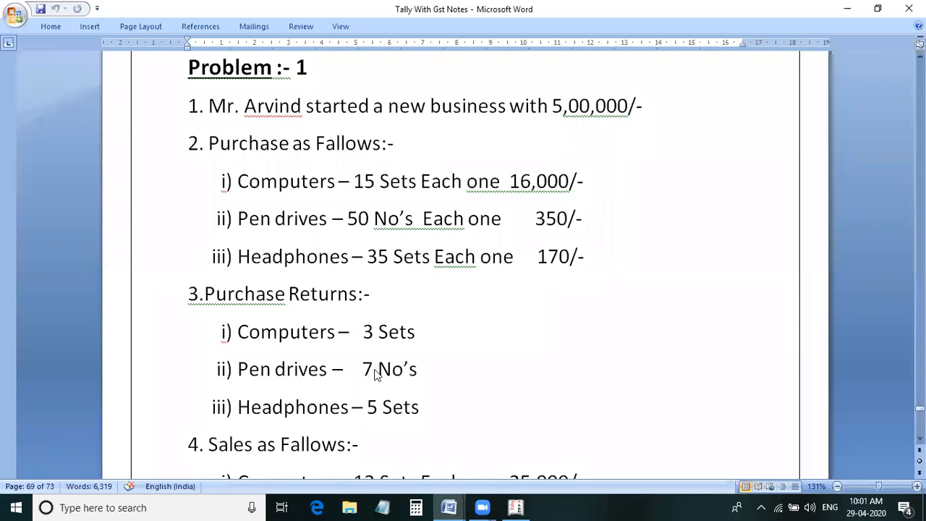
key(alt+Tab)
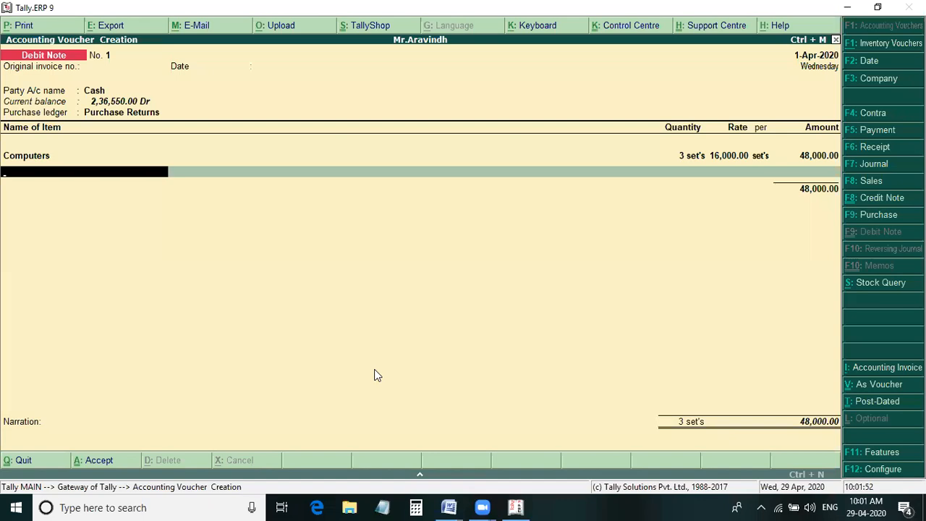
text(Pendrives)
key(Return)
text(7)
key(Return)
key(Return)
key(Return)
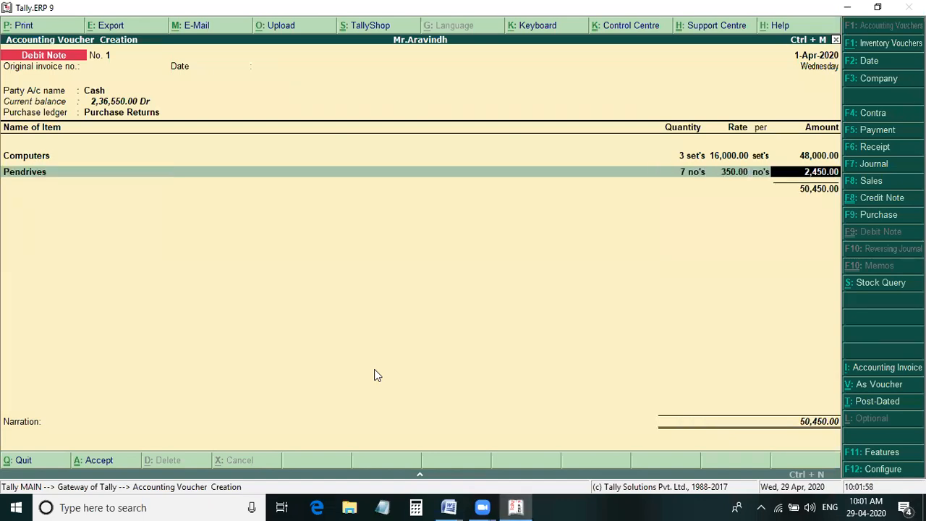
key(Return)
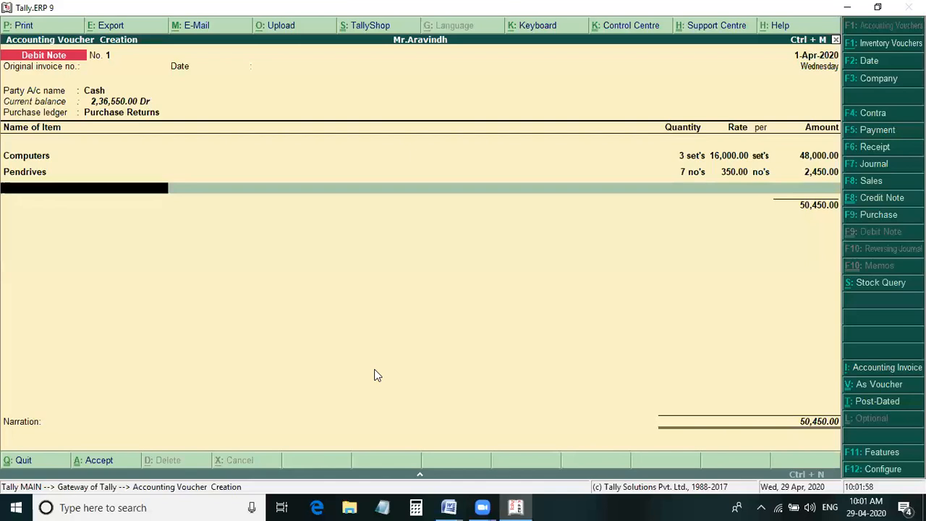
- Add Head Phones to the debit note with 5 sets at a rate of 170, checking the returned quantity in Word
text(h)
key(Return)
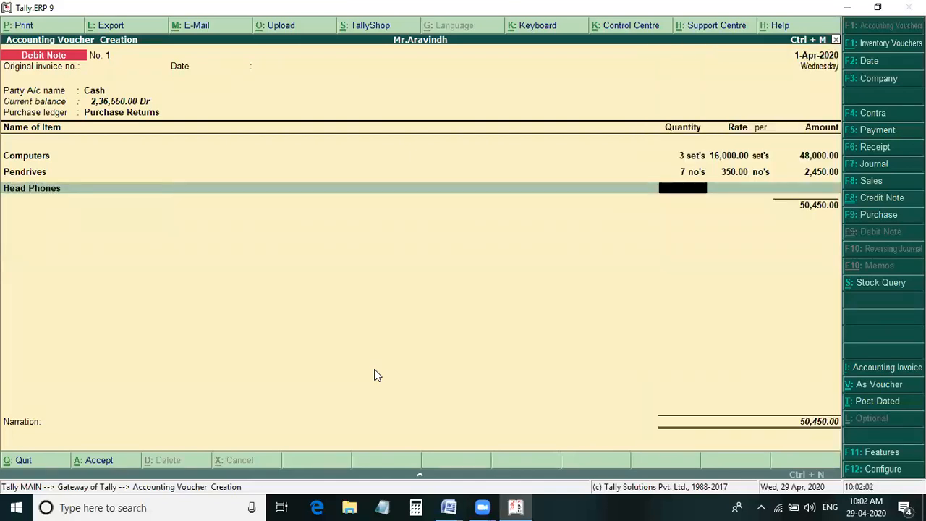
key(alt+Tab)
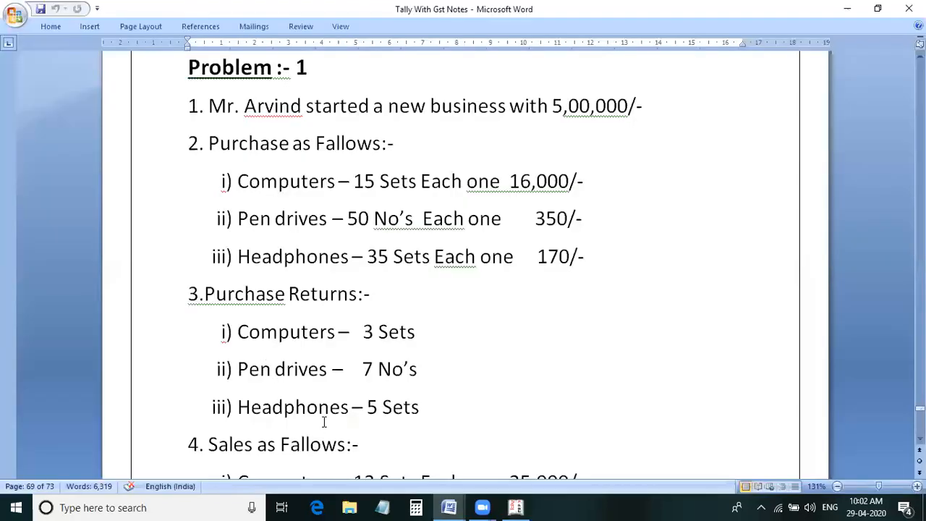
triple_click(277, 405)
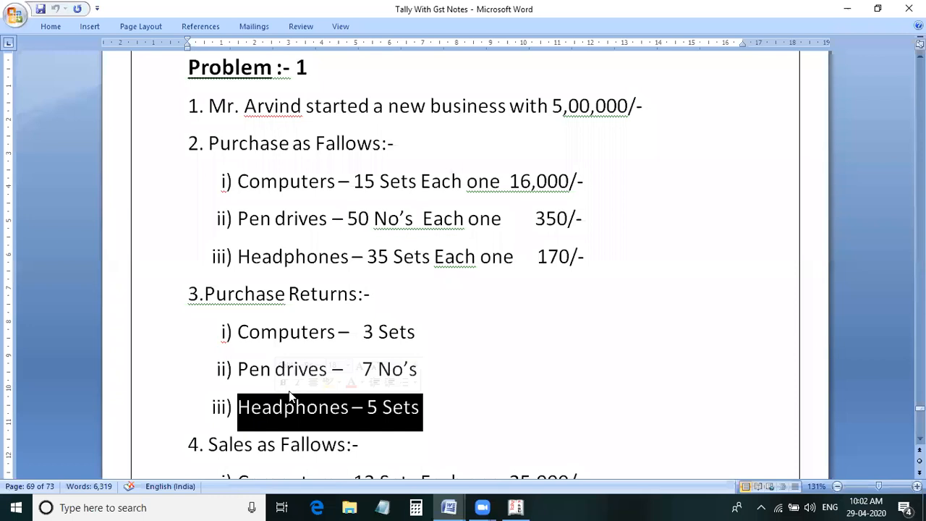
key(alt+Tab)
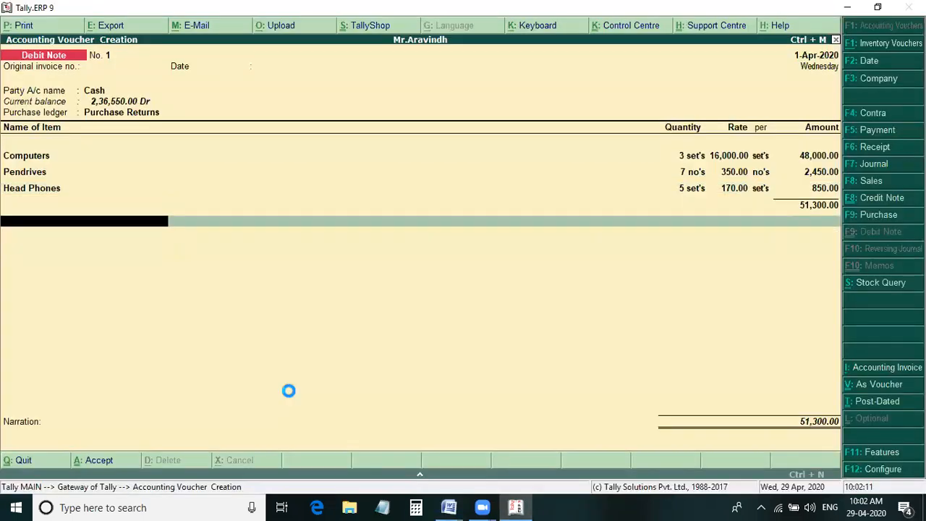
- End the item list and save the debit note without a narration
key(Return)
key(Return)
key(Return)
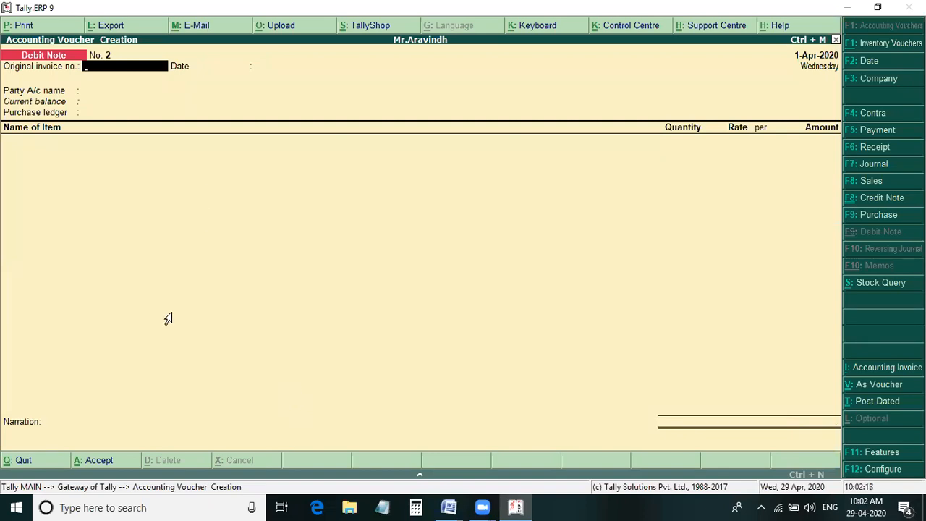
- Review Problem 1's sales in Word, and start a Sales voucher in Tally without a reference number
key(alt+Tab)
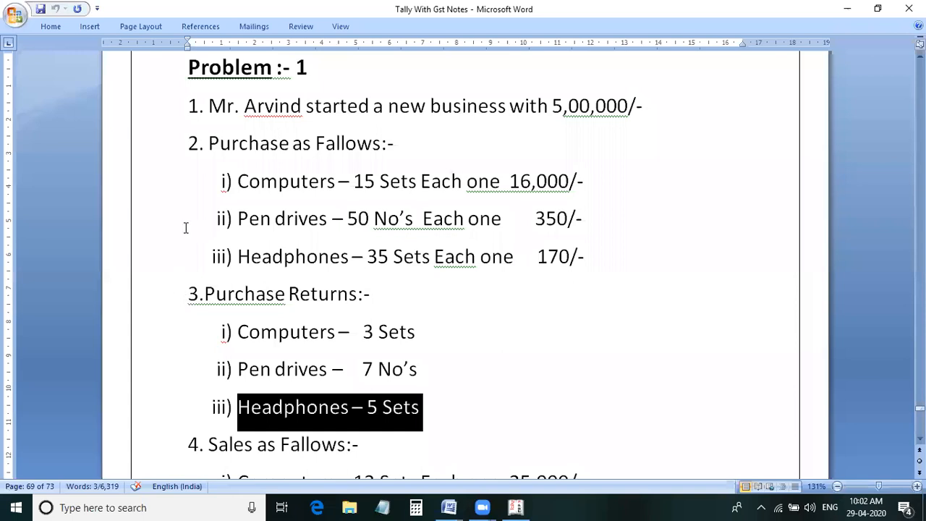
scroll(289, 251, down, 3)
scroll(289, 254, down, 4)
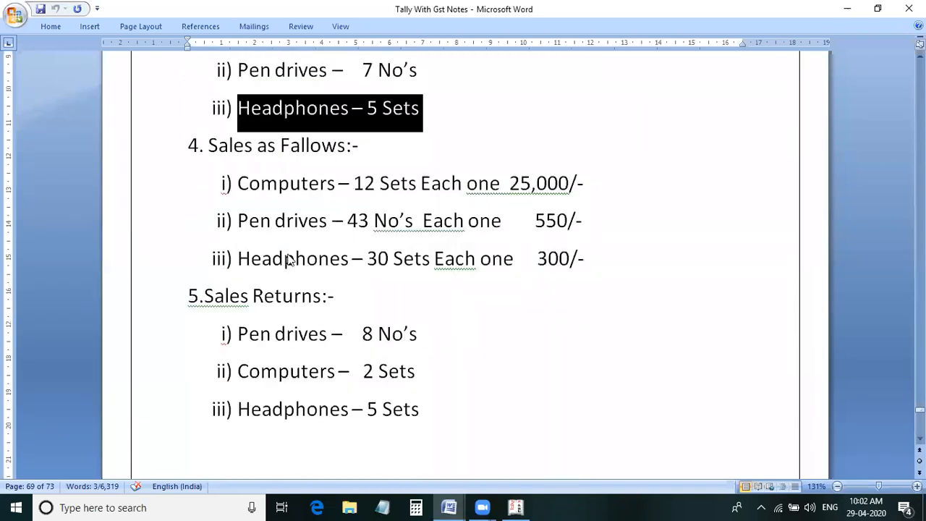
key(alt+Tab)
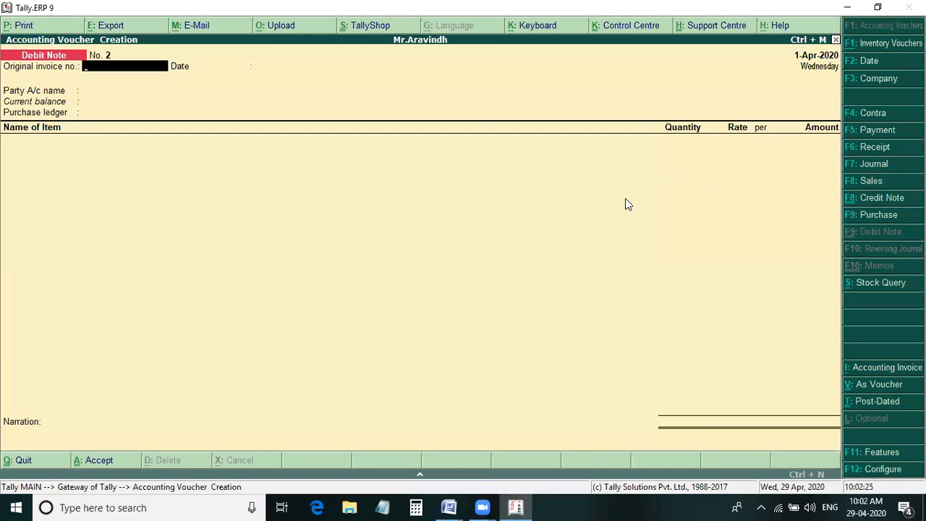
key(F8)
key(Return)
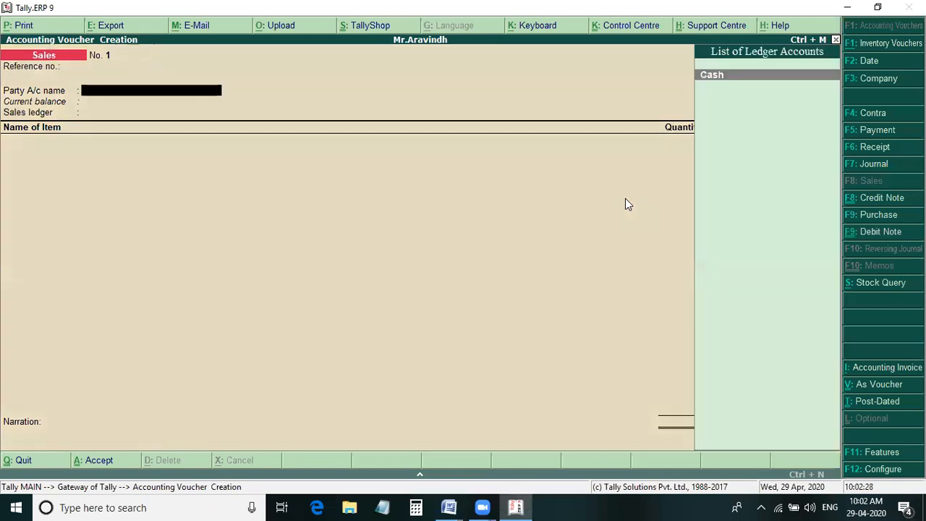
- Set Cash as the sales voucher's party with default party details, and Sales as the sales ledger
key(Return)
key(Return)
key(Return)
key(Return)
key(Return)
key(Return)
key(Return)
key(Return)
key(Return)
key(Return)
key(Return)
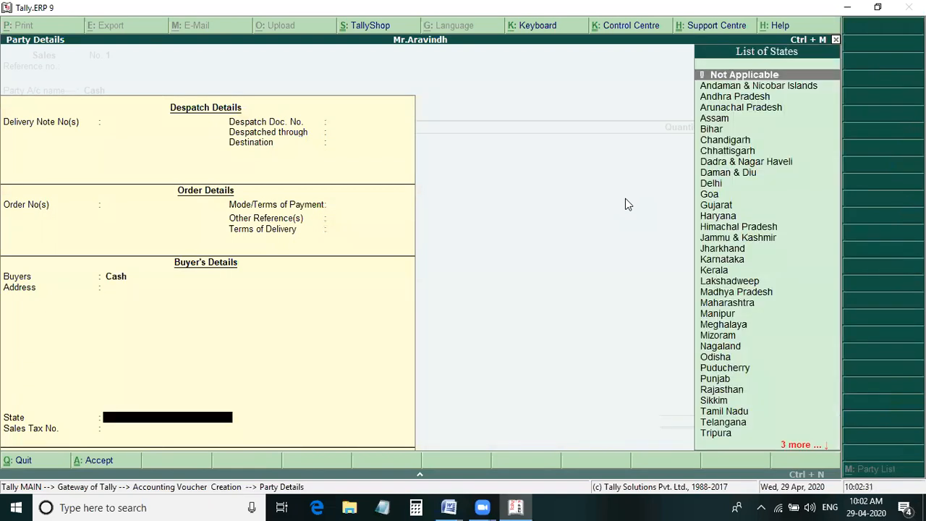
key(Return)
key(Return)
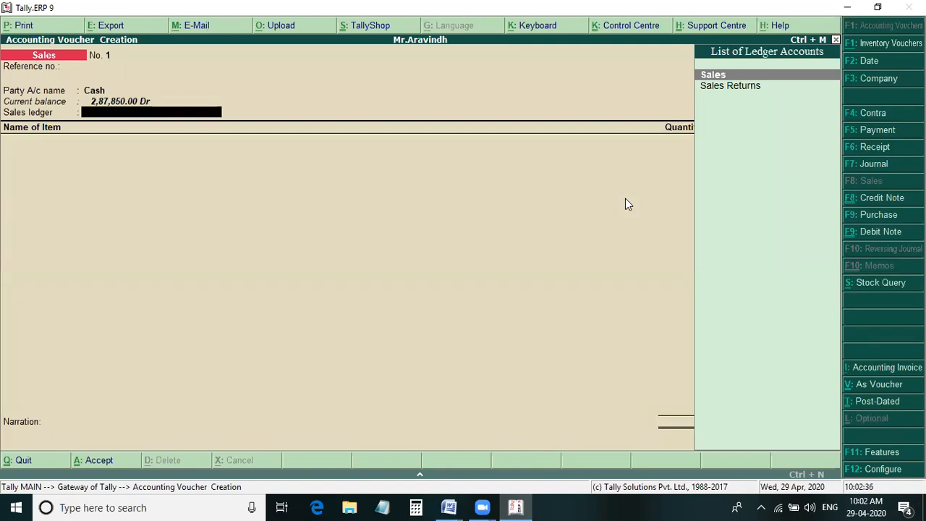
key(Return)
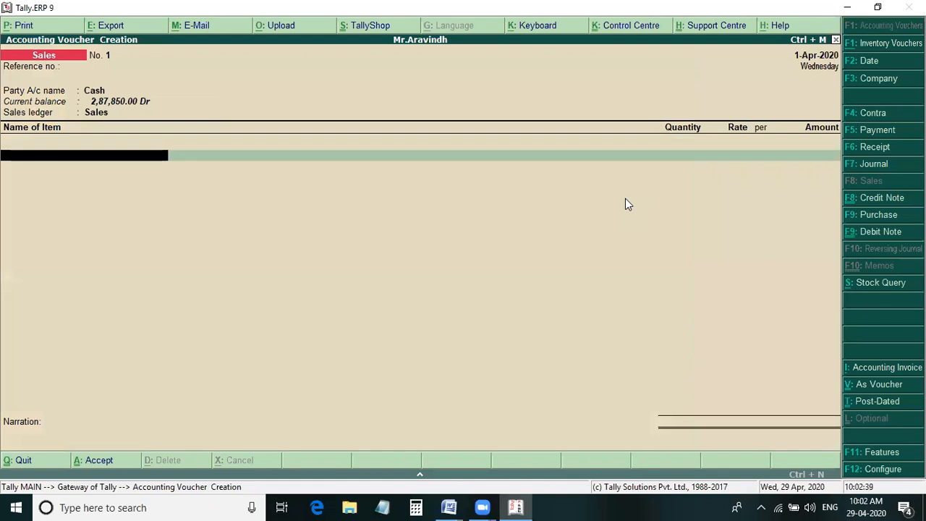
- Add Computers to the sales voucher with 12 sets at a rate of 25,000, checking the figures in Word
text(C)
key(Return)
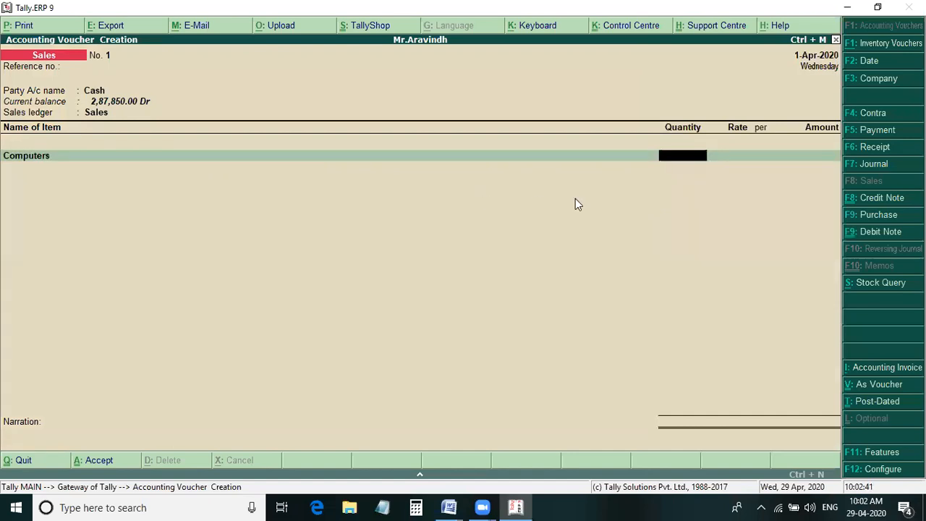
key(alt+Tab)
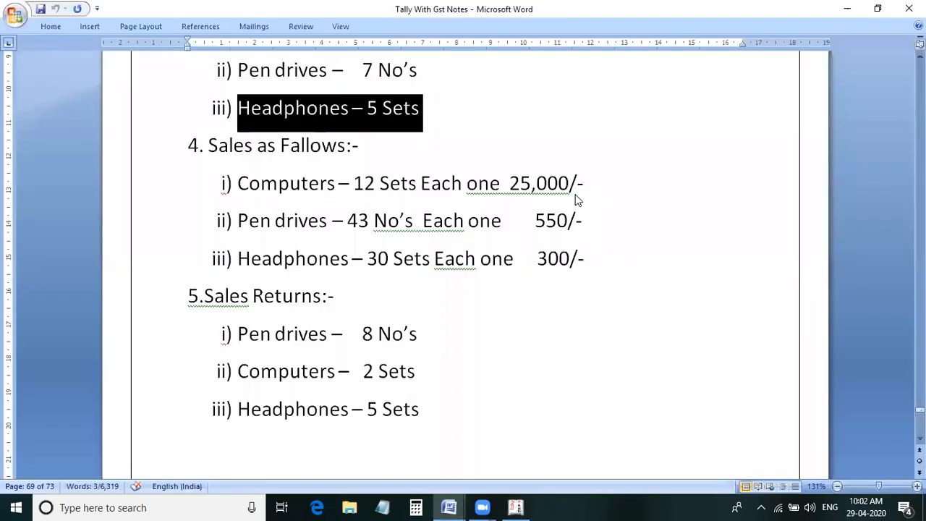
key(alt+Tab)
text(12)
key(Return)
text(5000)
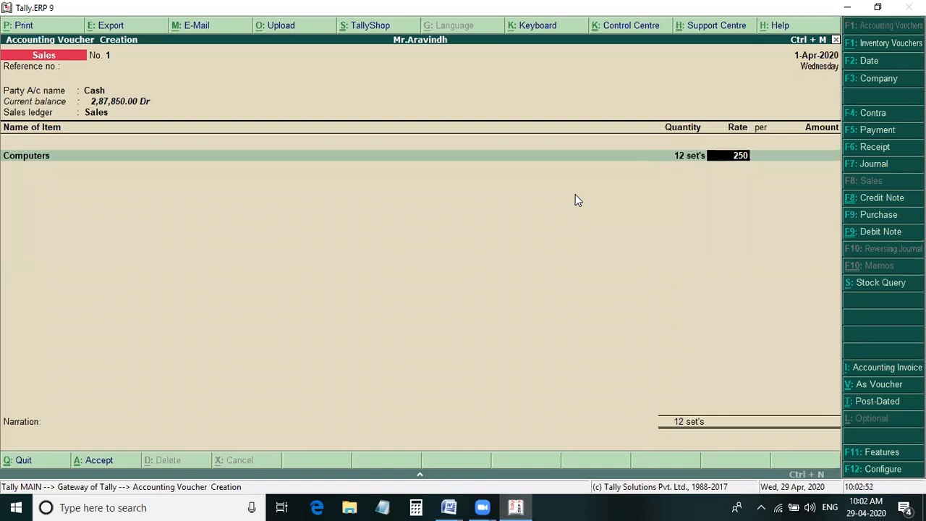
key(Return)
key(Return)
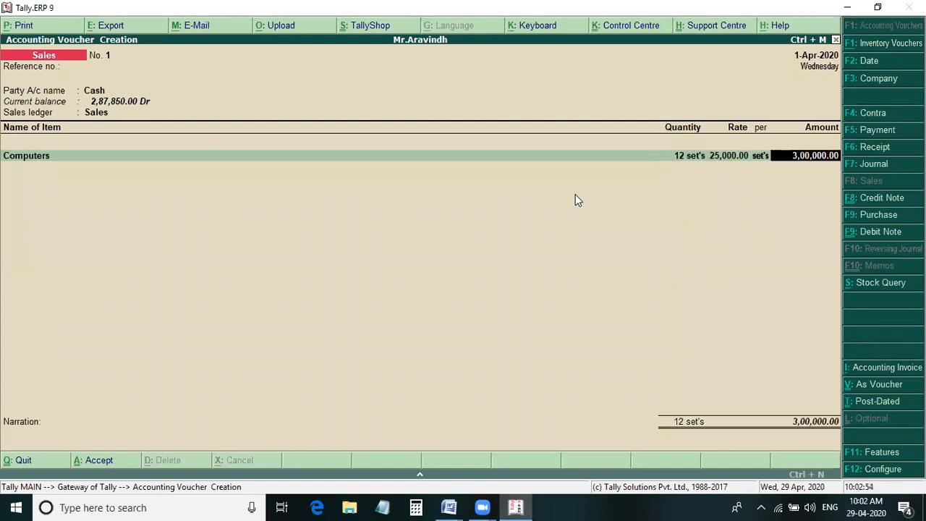
key(Return)
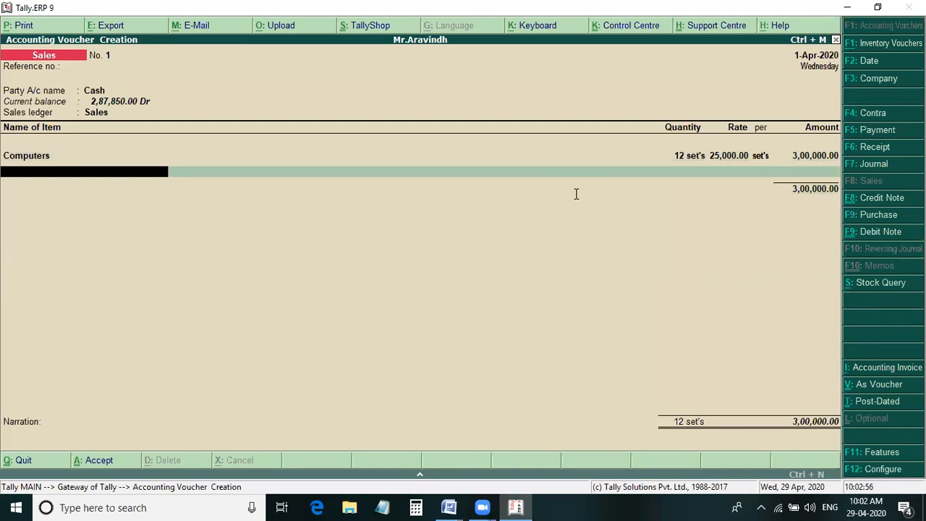
- Check the pen drive sale in Word and add Pendrives to the sales voucher with 43 no's at a rate of 550
key(alt+Tab)
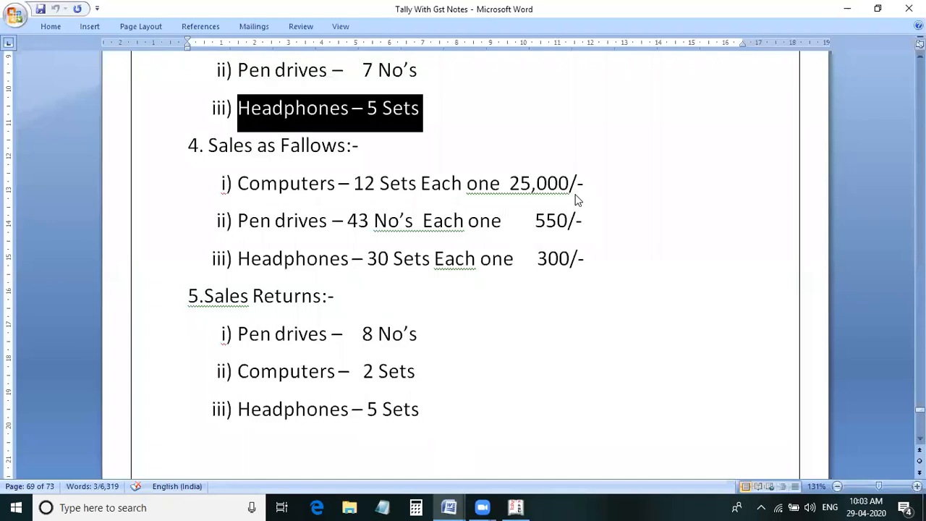
key(alt+Tab)
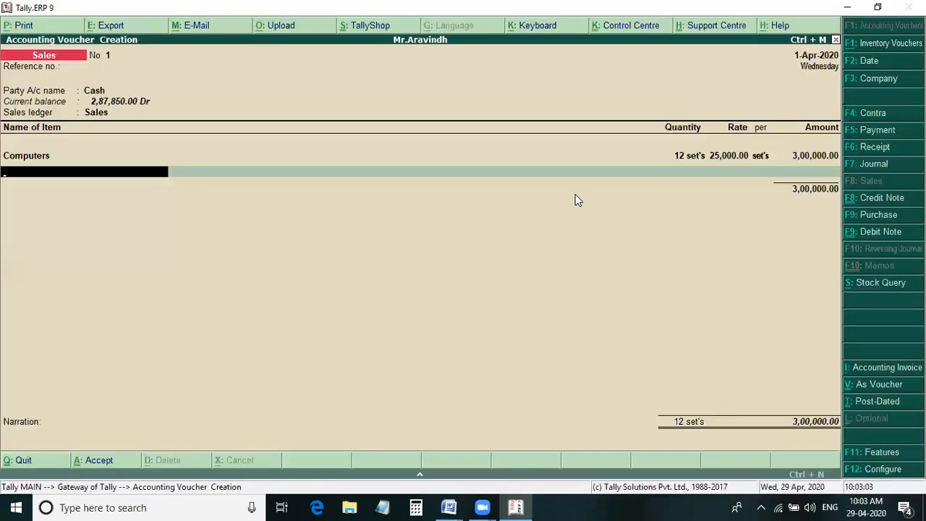
text(Pendrives)
key(Return)
text(43)
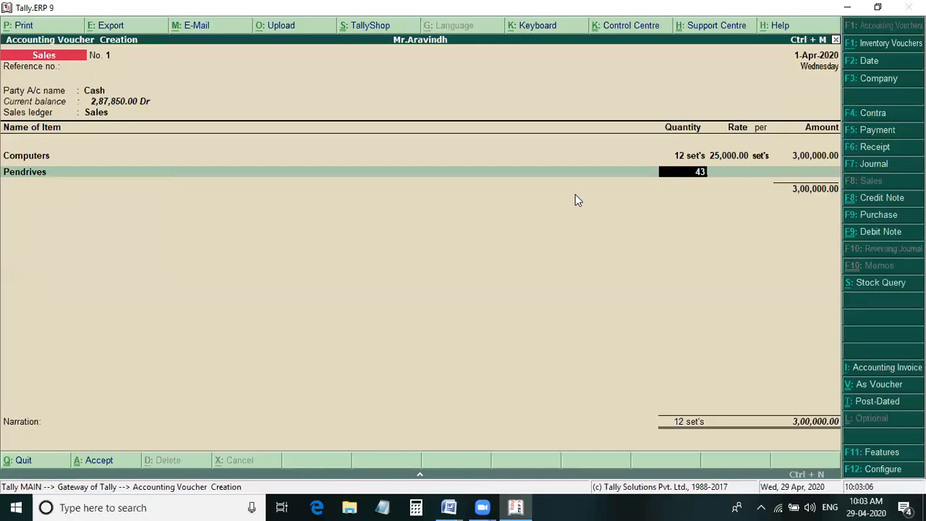
key(Return)
text(550)
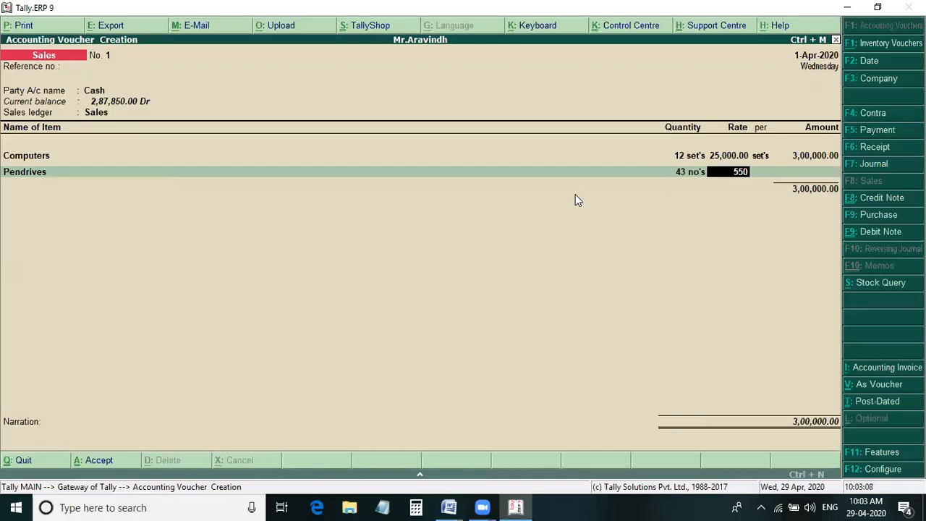
key(Return)
key(Return)
key(Return)
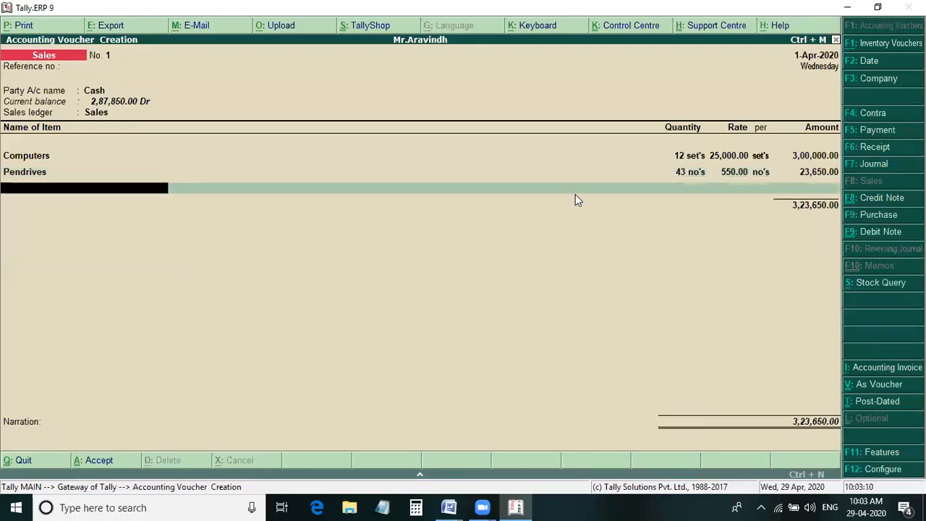
- Add Head Phones to the sales voucher with 30 sets at a rate of 300, checking the figures in Word
text(H)
key(Return)
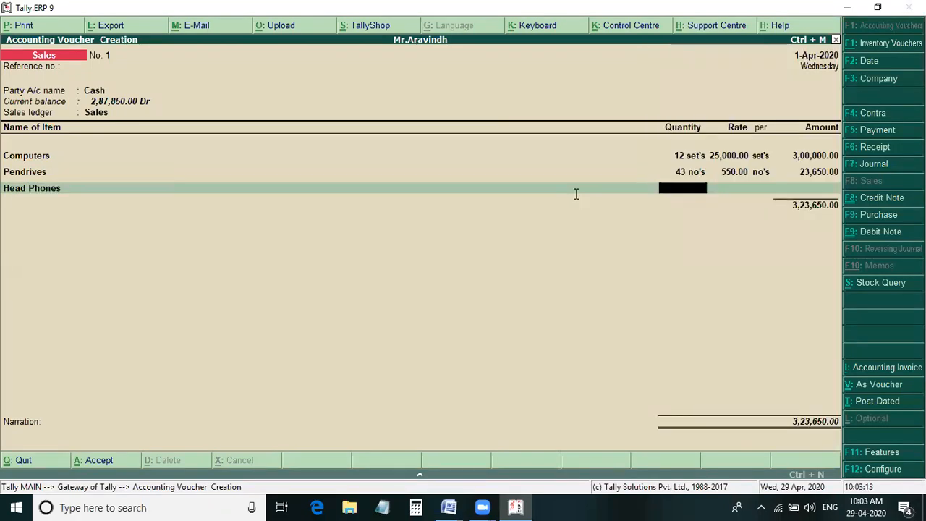
key(alt+Tab)
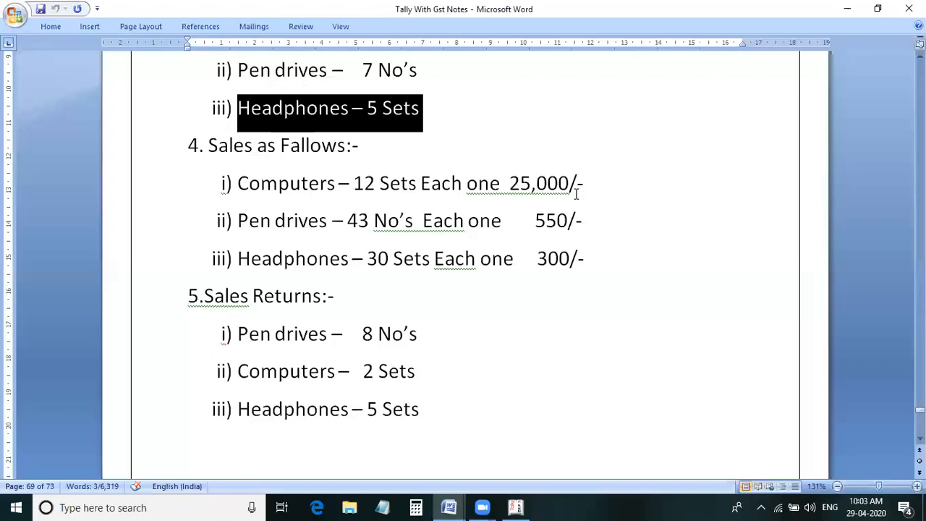
key(alt)
key(alt+Tab)
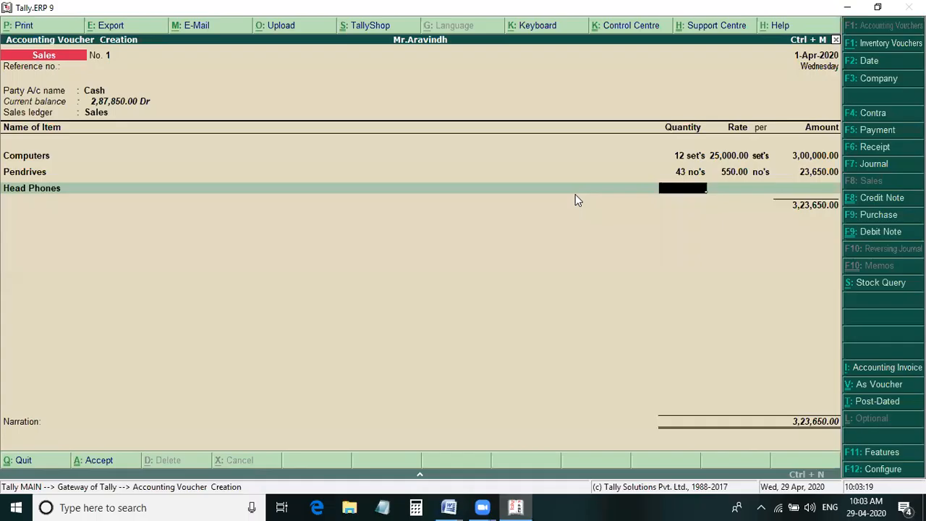
text(30)
key(Return)
text(300)
key(Return)
key(Return)
key(Return)
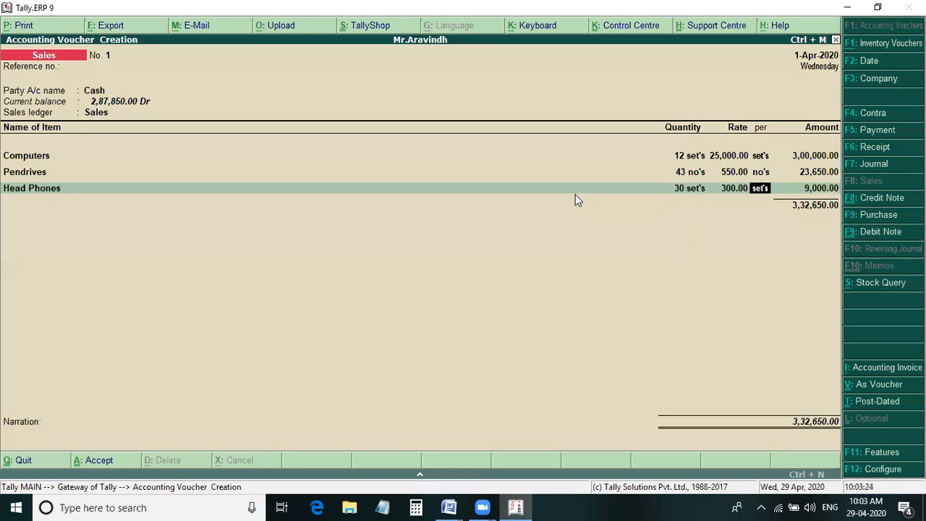
- End the item list and accept the sales voucher without a narration
key(Return)
key(Return)
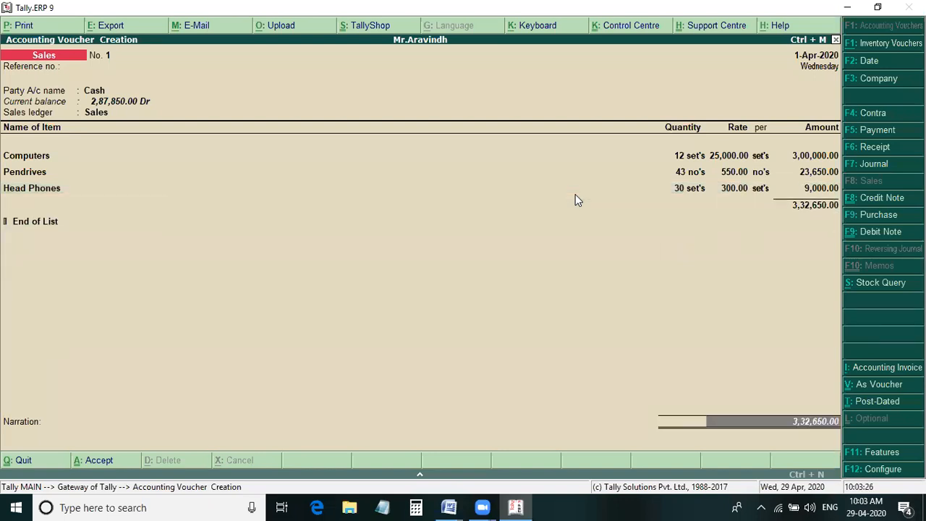
key(y)
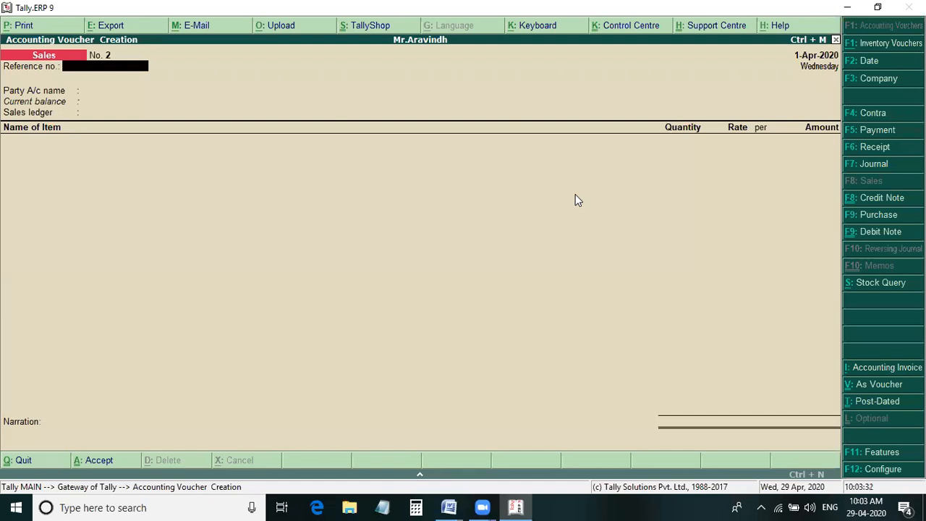
- Check the sales returns in Word, and start a Credit Note in Tally without an original invoice number
key(alt+Tab)
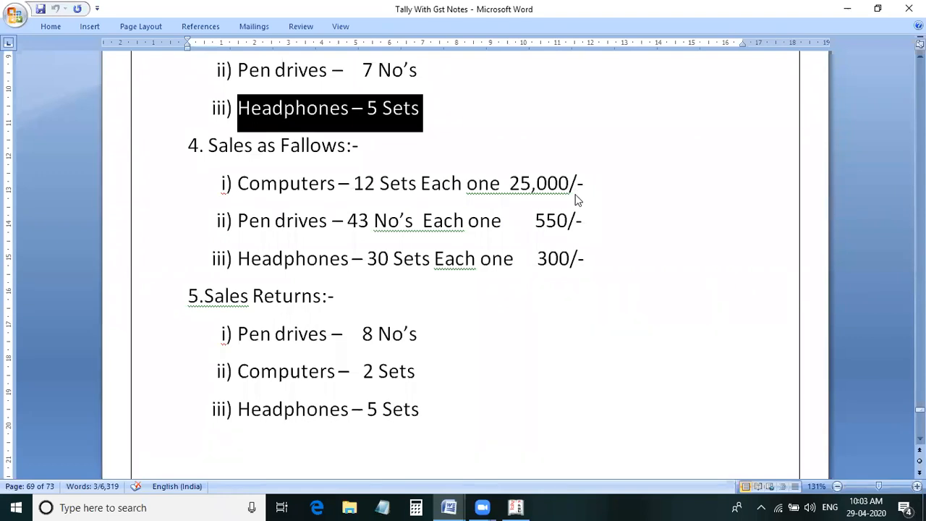
key(alt+Tab)
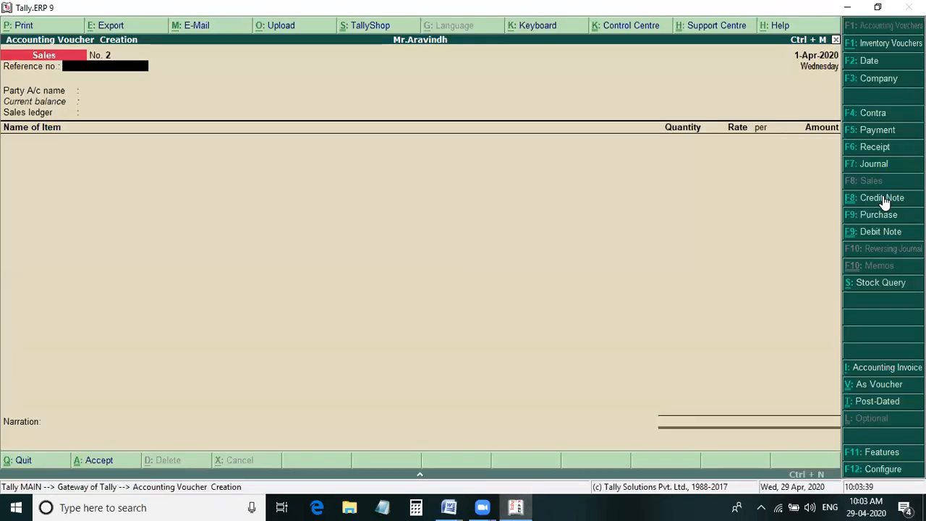
click(883, 198)
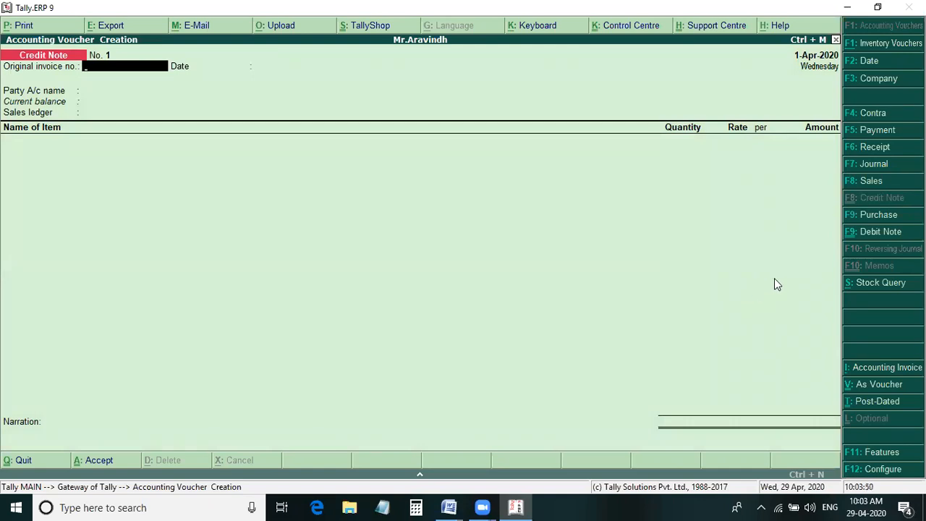
key(Return)
key(Return)
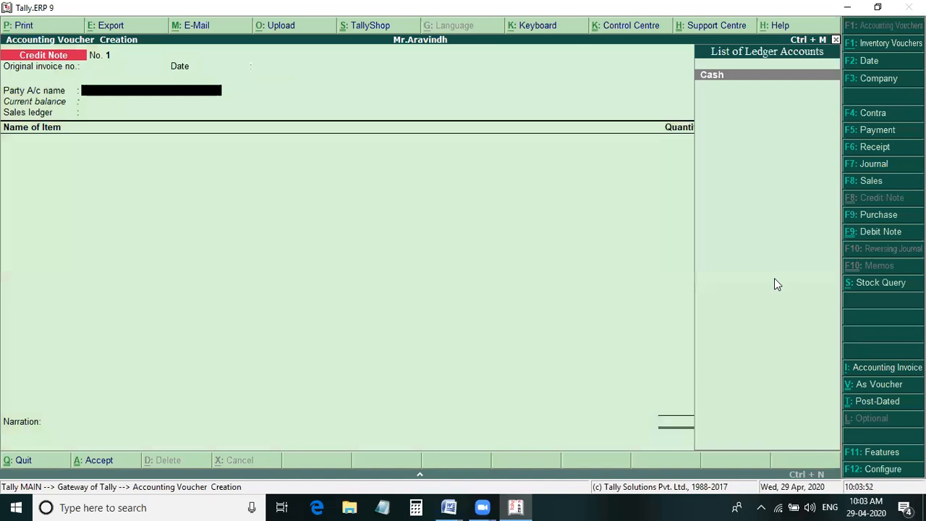
- Set Cash as the credit note's party with default party details, and Sales Returns as the sales ledger
key(Return)
key(Return)
key(Return)
key(Return)
key(Return)
key(Return)
key(Return)
key(Return)
key(Return)
key(Return)
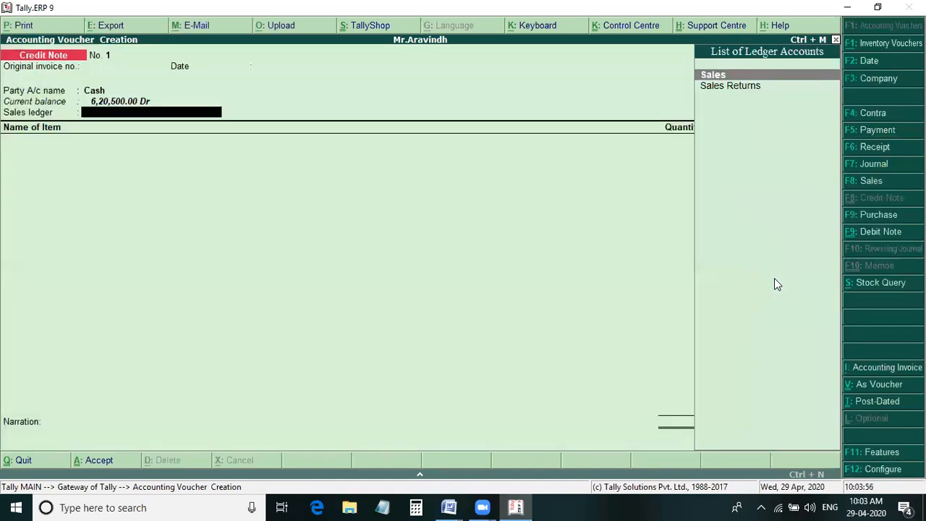
key(Down)
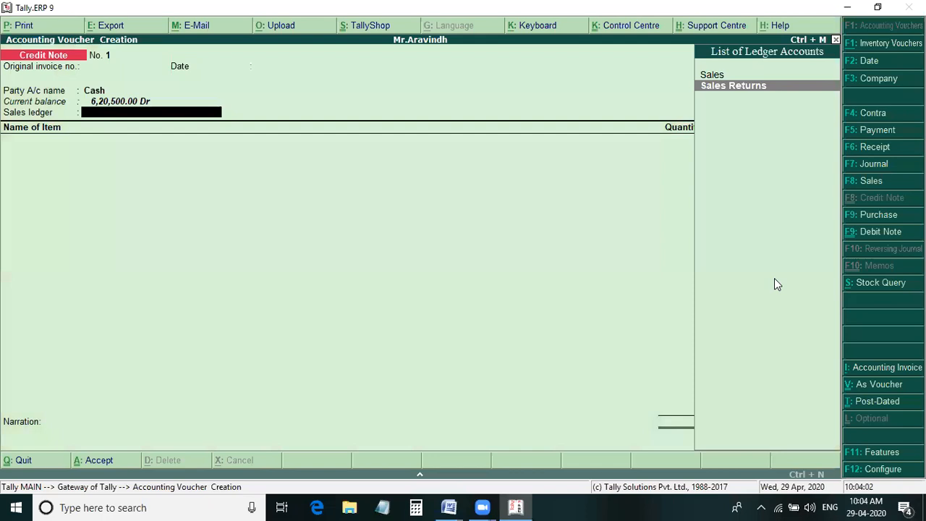
key(Return)
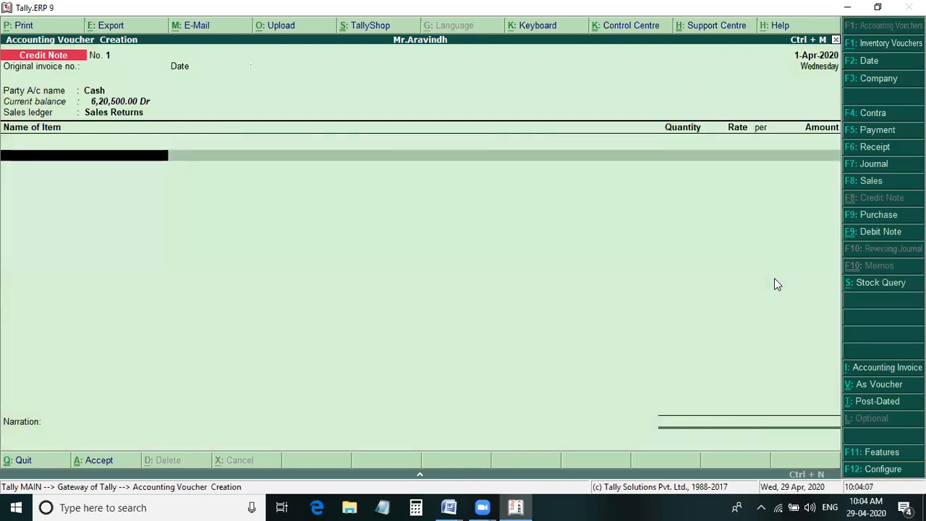
text(C)
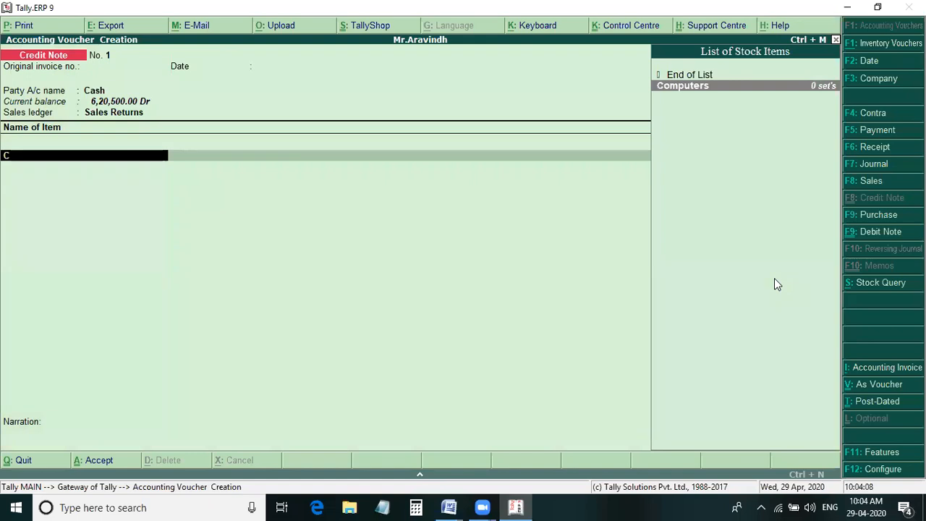
key(Return)
key(alt+Tab)
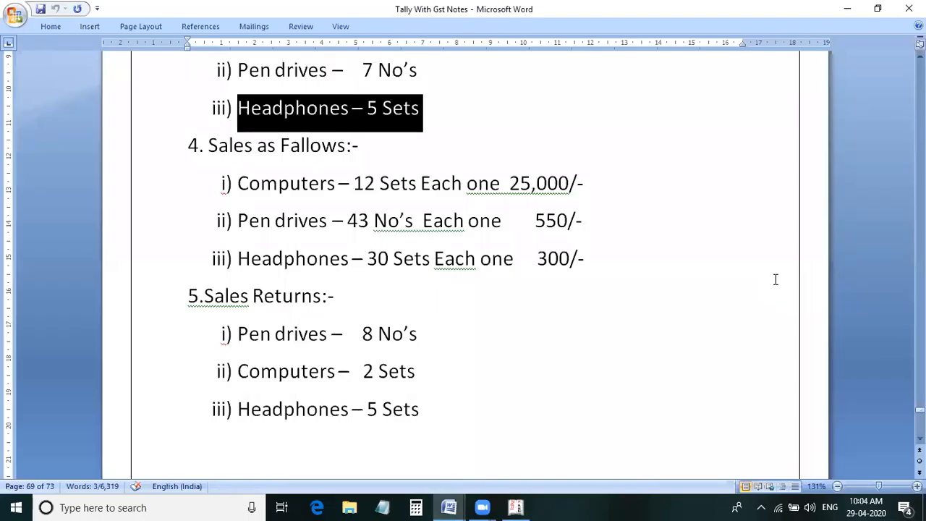
key(alt+Tab)
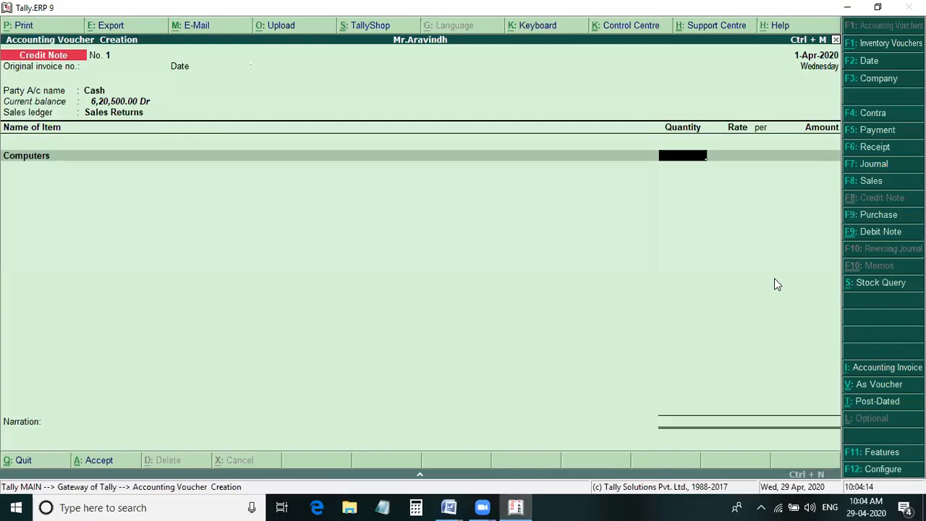
key(BackSpace)
- Enter Pendrives as the credit note's first item with 8 no's at a rate of 550, checking the figures in Word
key(Down)
key(Down)
key(Return)
text(8)
key(Return)
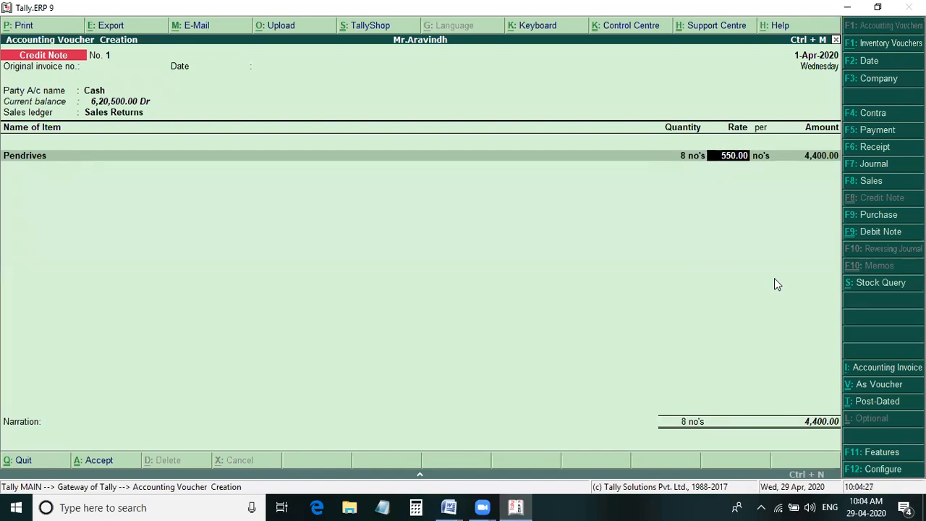
key(alt+Tab)
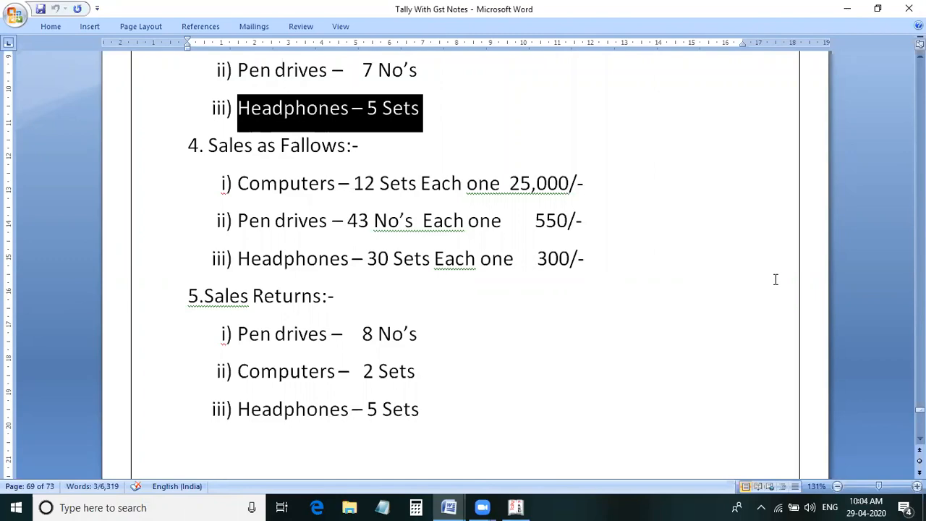
key(alt+Tab)
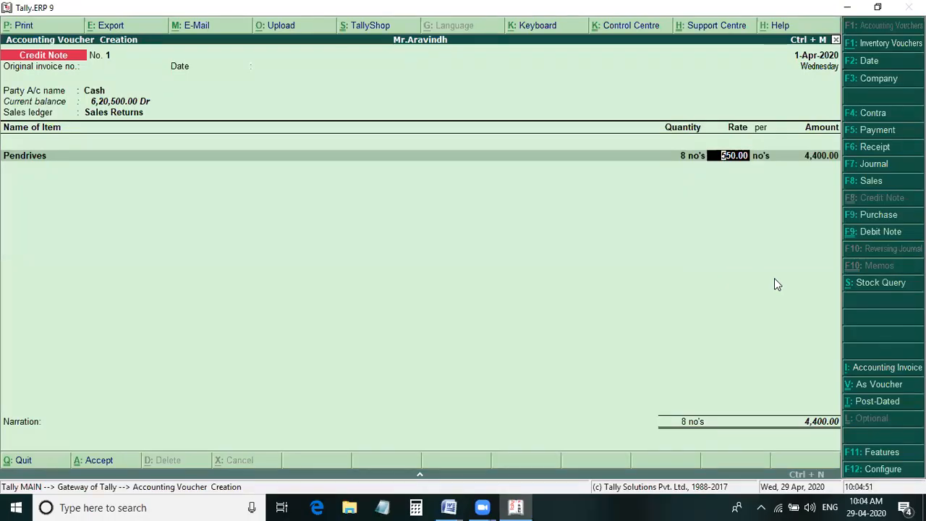
key(Return)
key(Return)
key(Return)
- Add Computers to the credit note with 2 sets at a rate of 25,000
text(C)
key(Return)
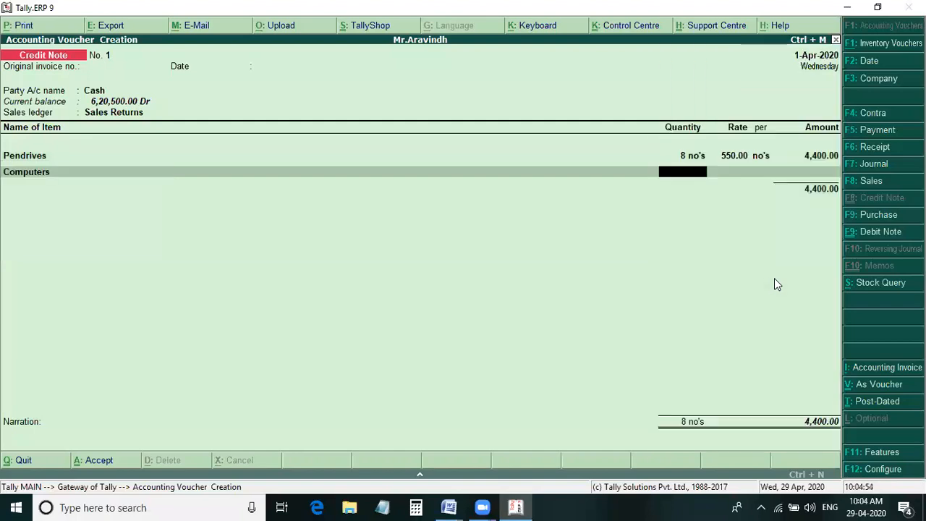
text(2)
key(Return)
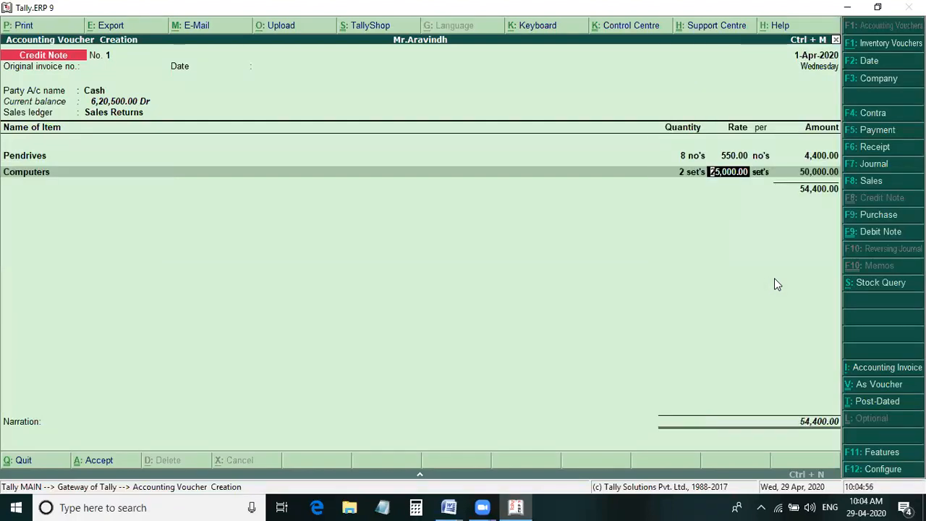
key(Return)
key(Return)
key(Return)
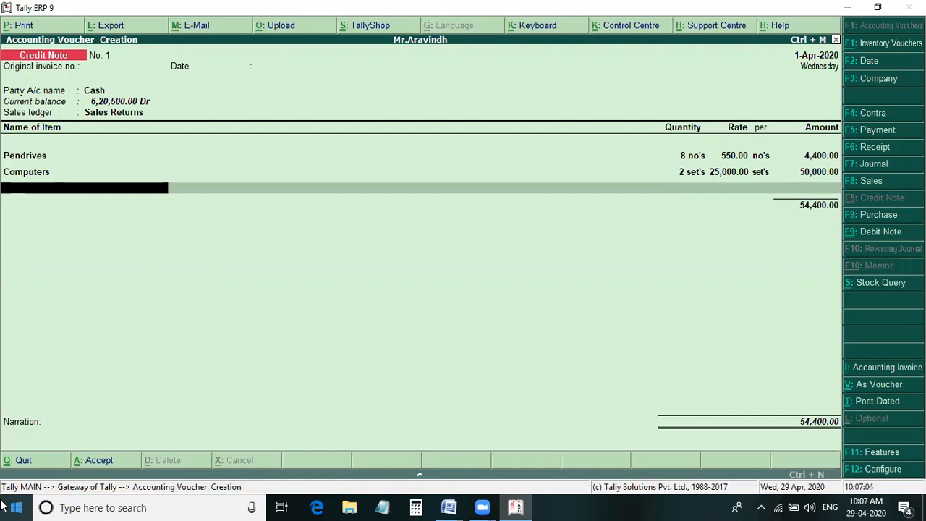
- Check the headphone return in Word and add Head Phones to the credit note with 5 sets at a rate of 300
key(alt+Tab)
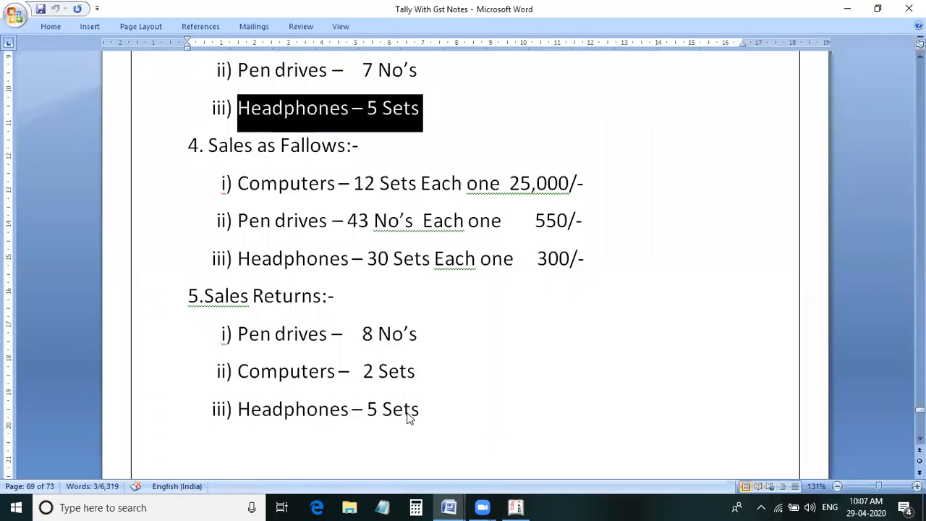
key(alt+Tab)
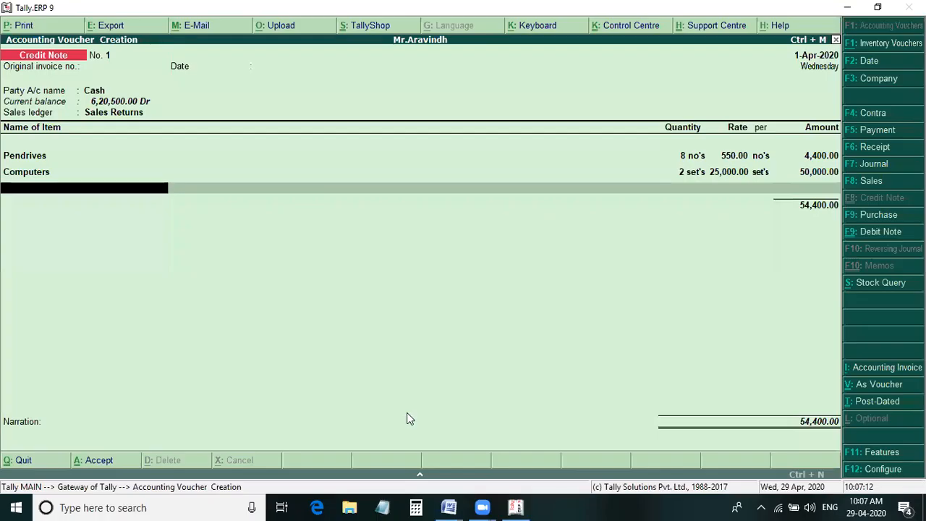
text(Head Phones)
key(Return)
text(5)
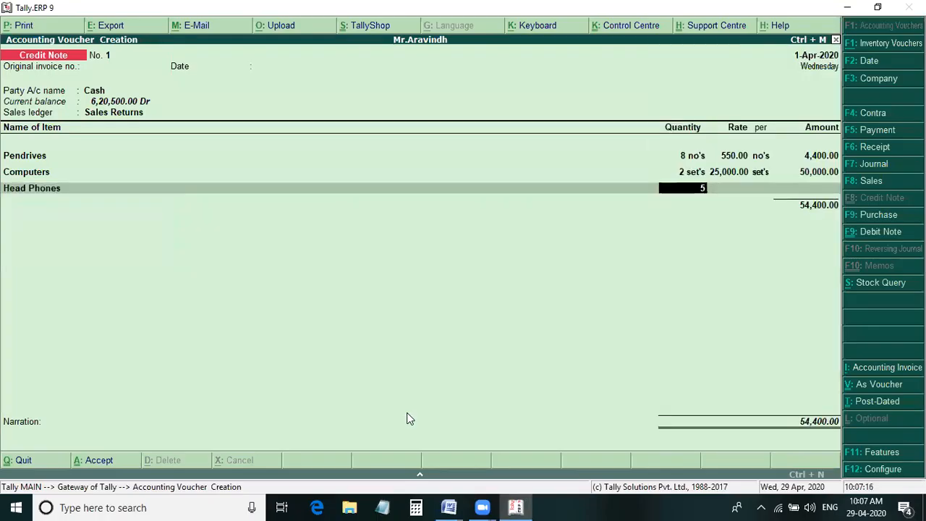
key(Return)
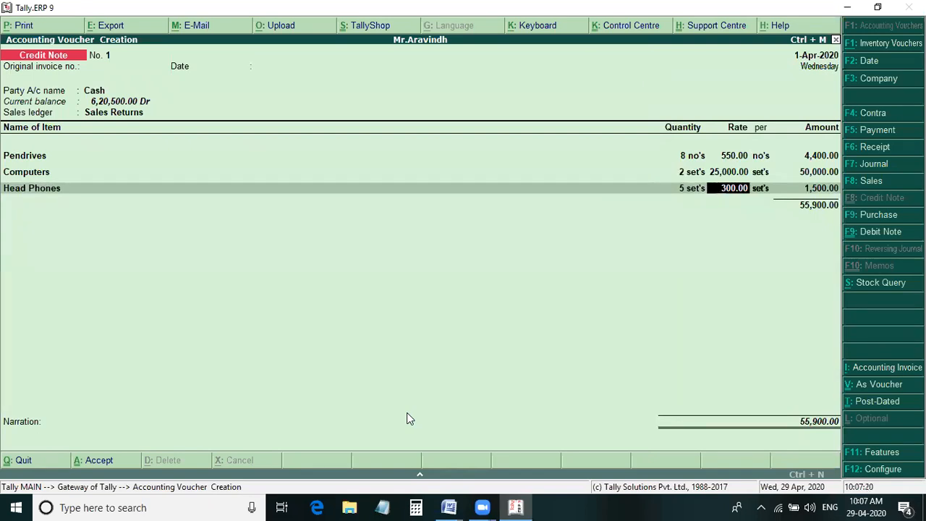
key(Return)
key(Return)
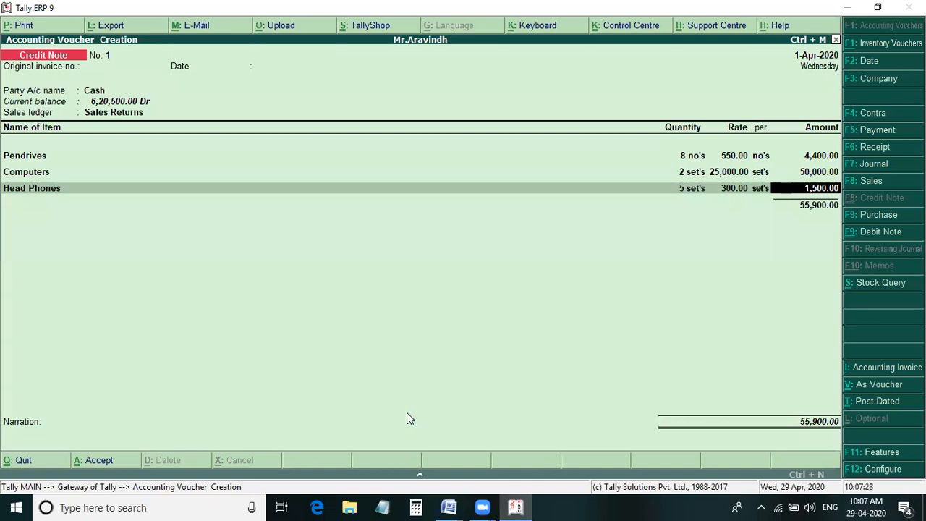
key(Return)
key(Return)
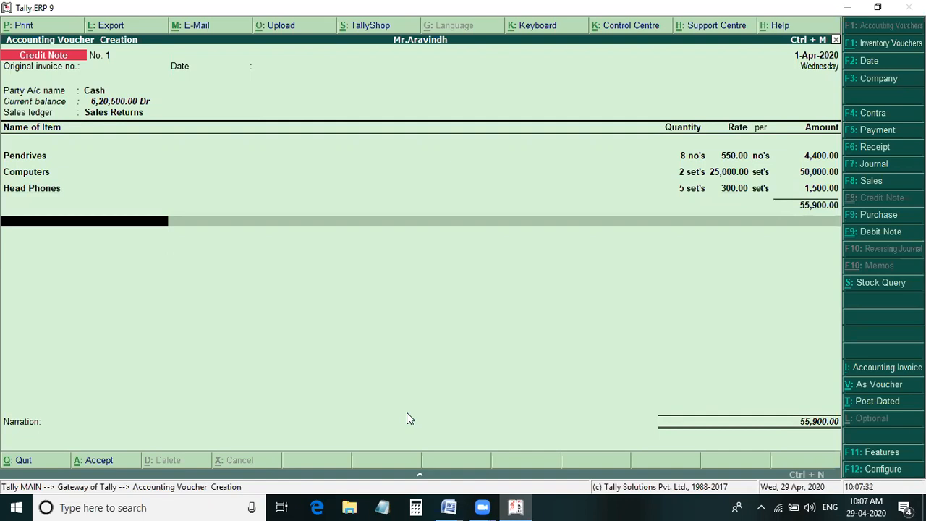
- End the item list and accept the credit note without a narration
key(Return)
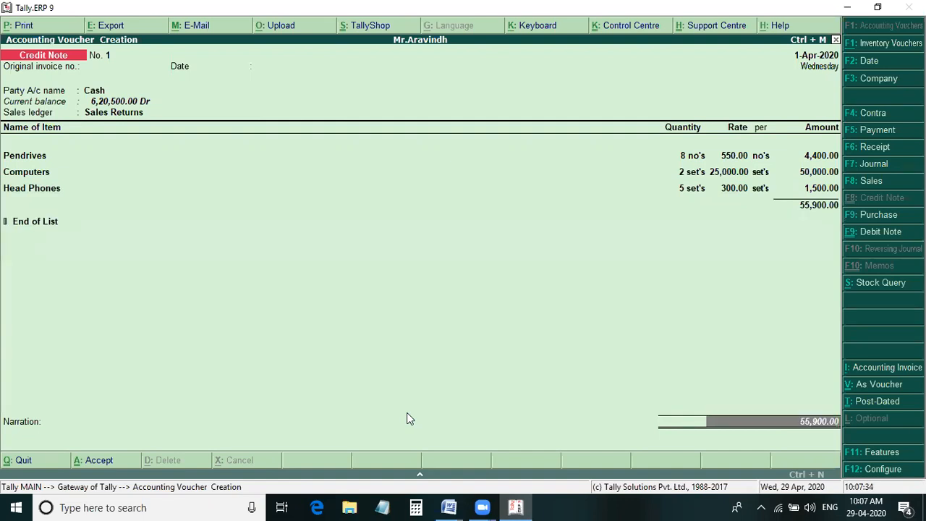
key(Return)
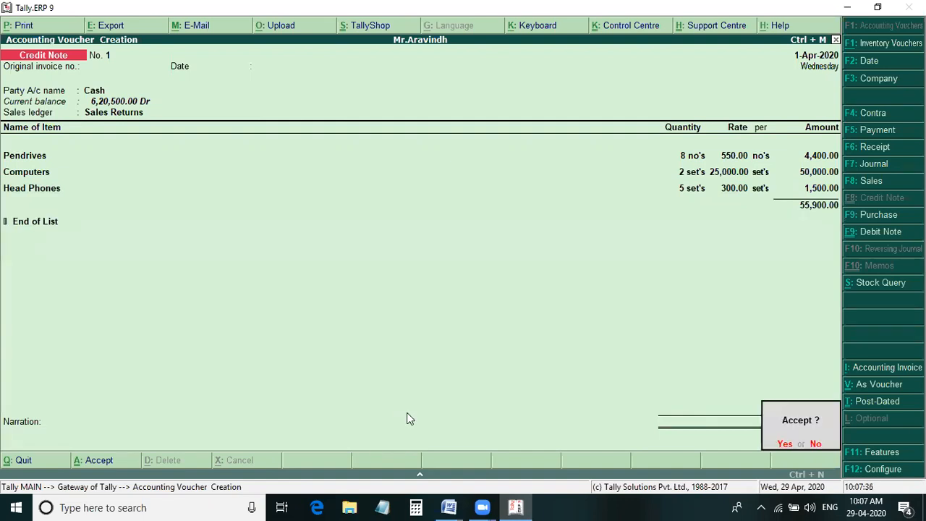
key(Return)
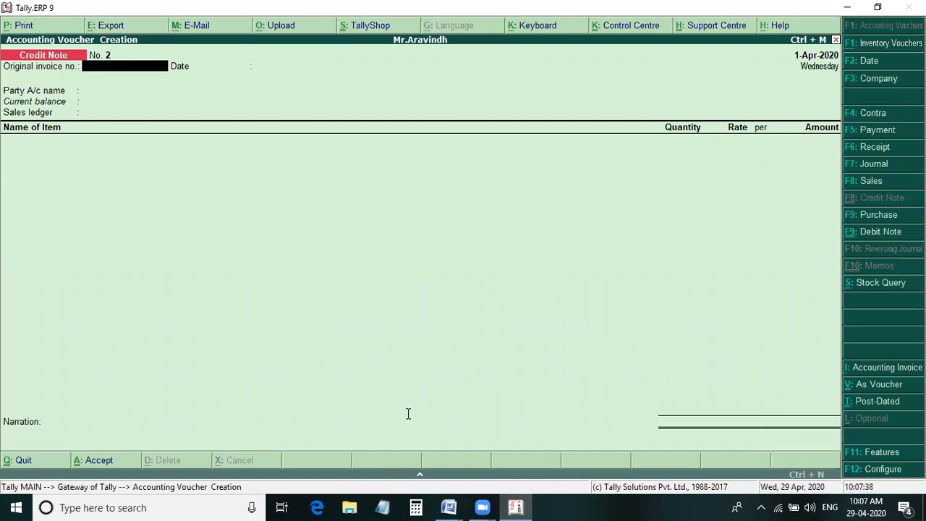
- Review Problem 1's expected net profit, balance sheet, cash in hand and closing stock in the Word notes
key(alt+Tab)
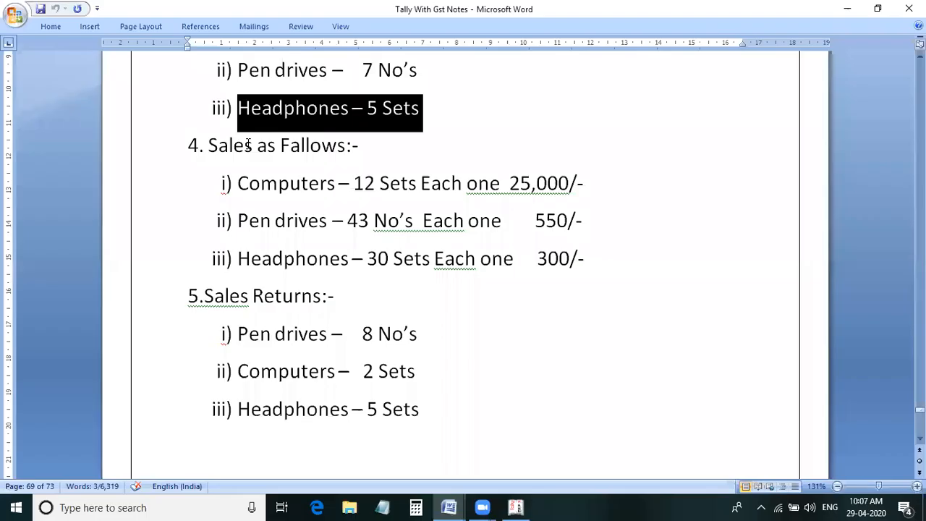
scroll(249, 144, down, 5)
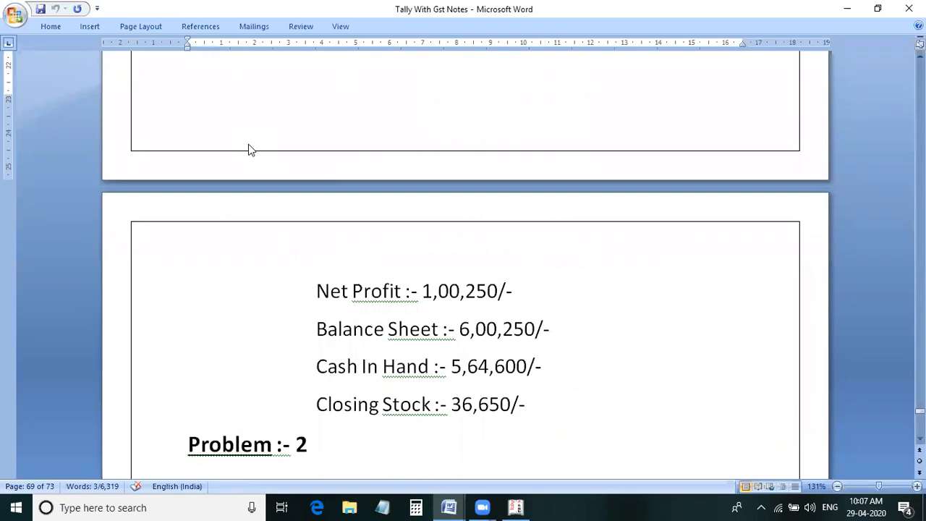
key(alt+Tab)
key(Escape)
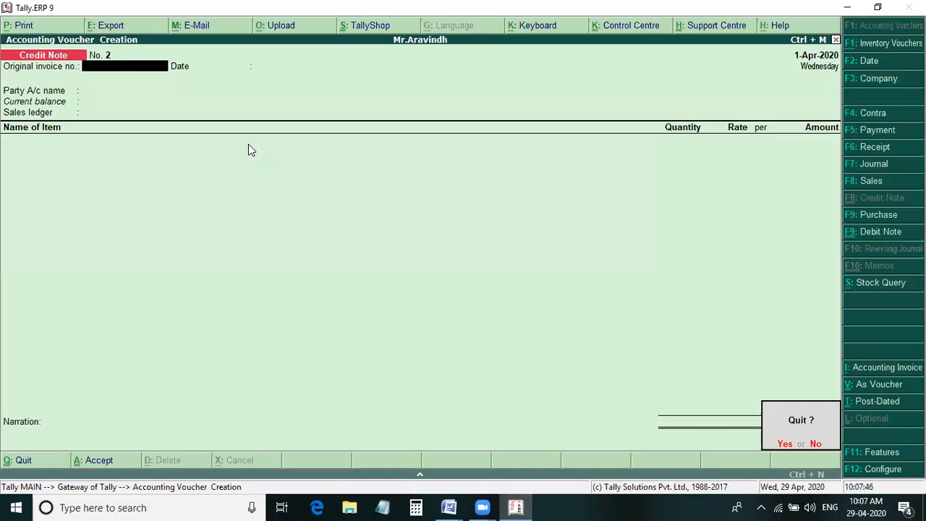
key(n)
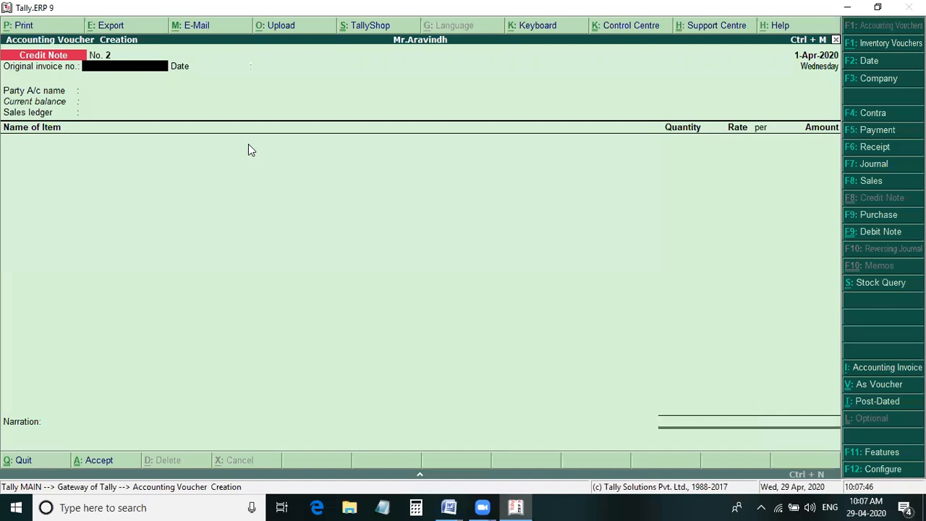
key(Escape)
key(alt+Tab)
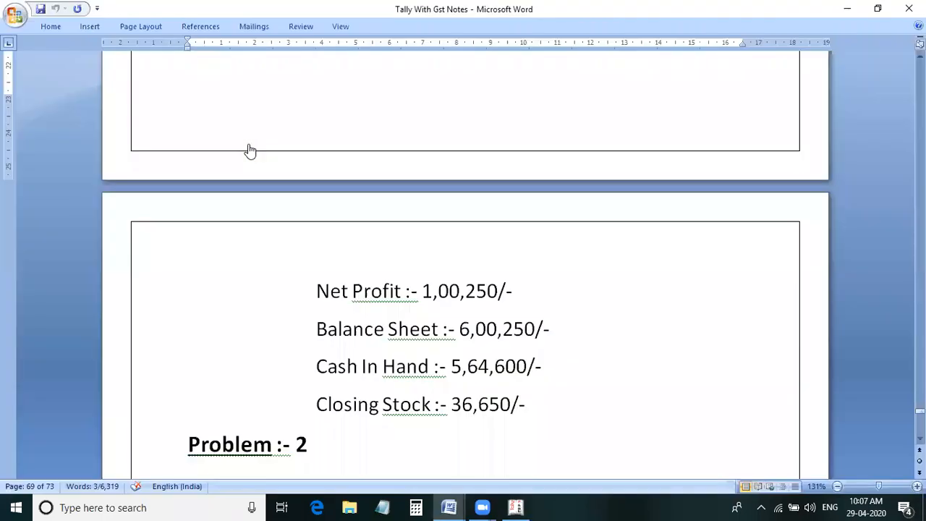
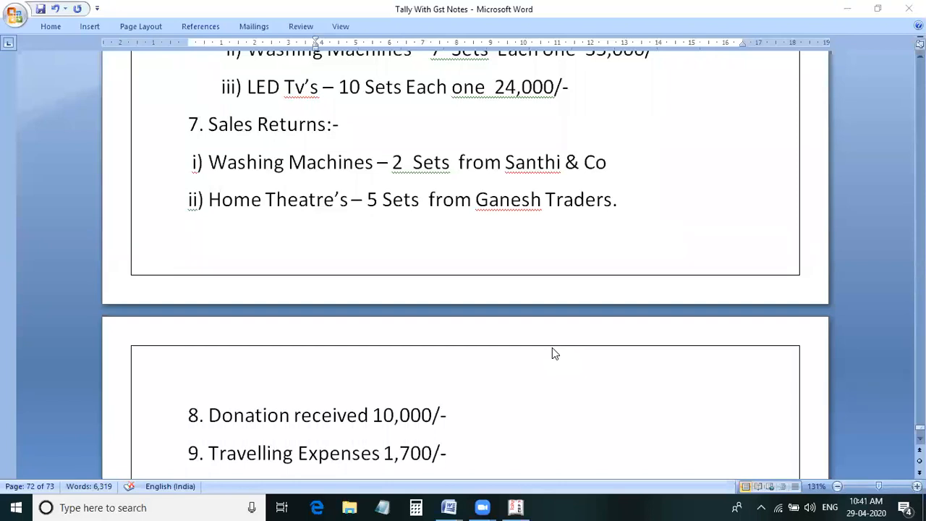
- Read through the second problem's remaining transactions in the Word notes, from sales returns to the cash received from Santhi & Co
scroll(552, 347, down, 4)
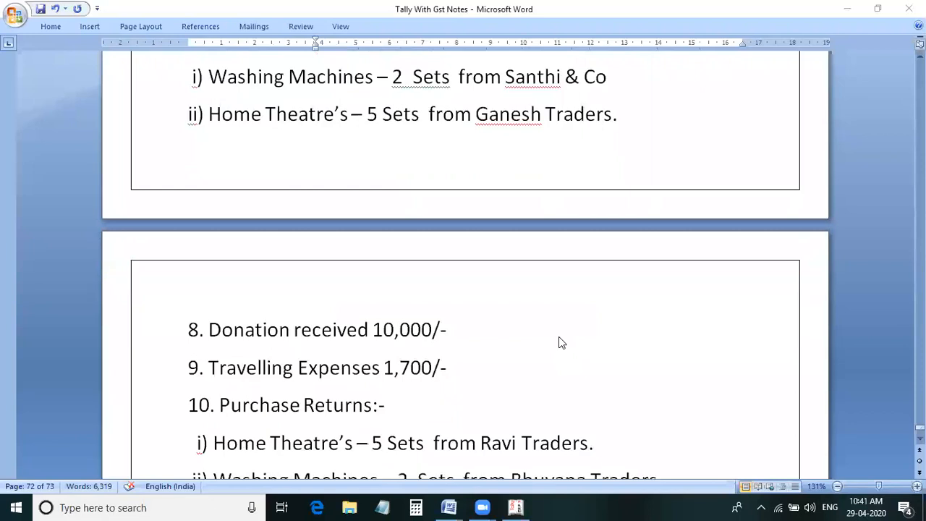
scroll(563, 363, down, 4)
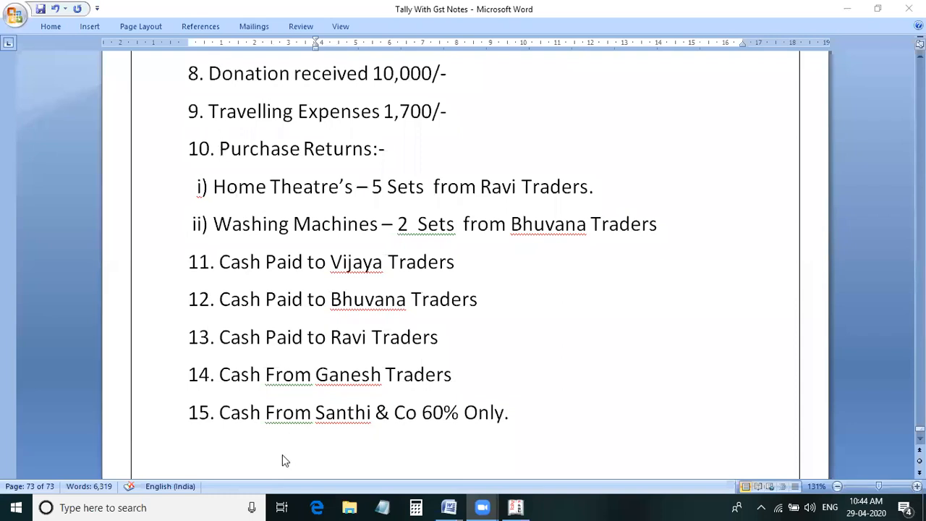
- Copy the Apr 28, 2020 class topic, start time and recording link from the Tally Class Links document
mouse_move(450, 501)
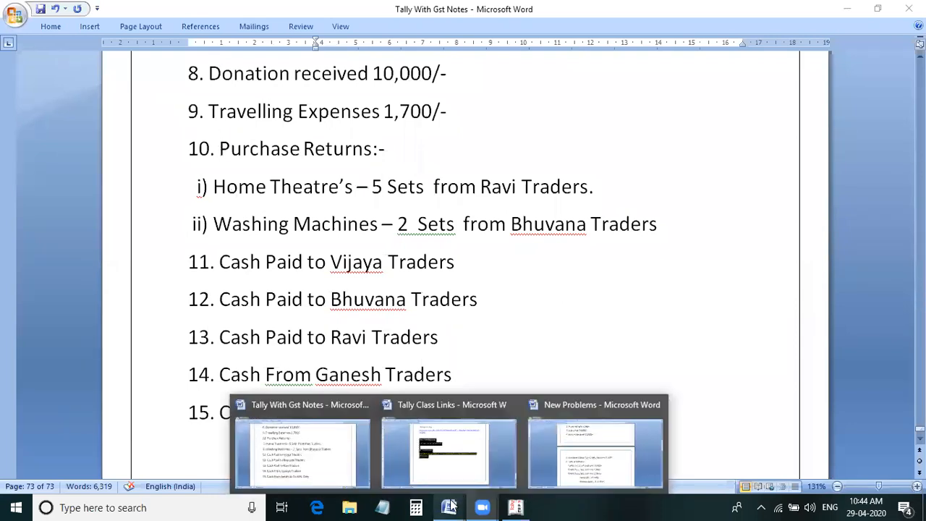
click(444, 475)
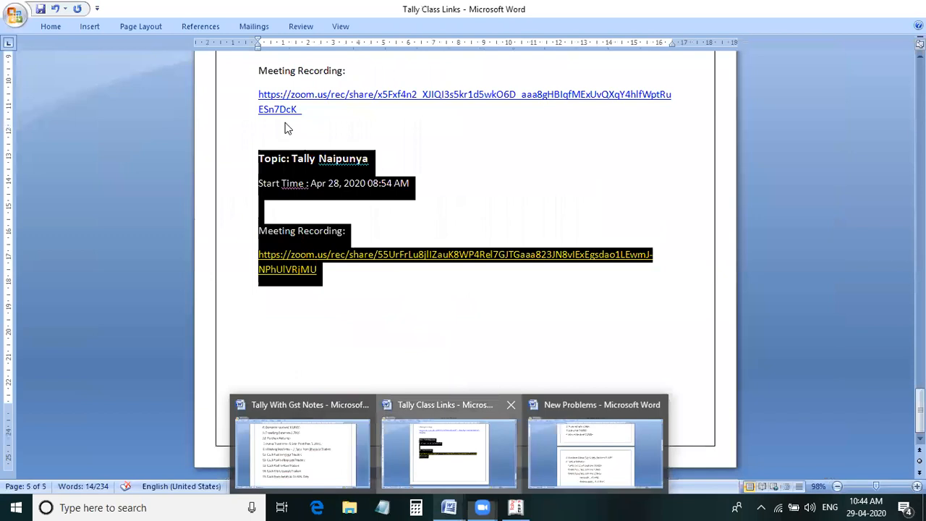
right_click(305, 171)
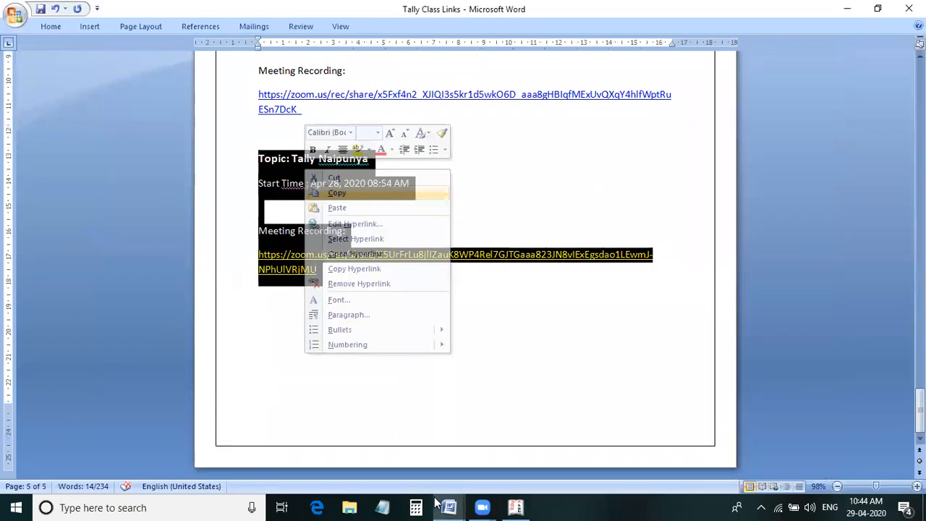
click(448, 507)
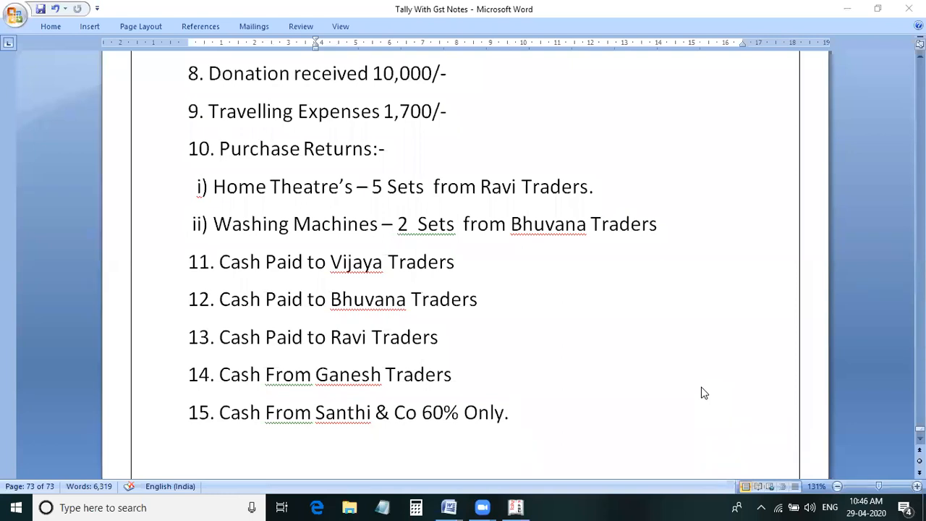
- Close the Stock Summary in Tally.ERP 9 and return to the Tally With Gst Notes document in Word
click(512, 507)
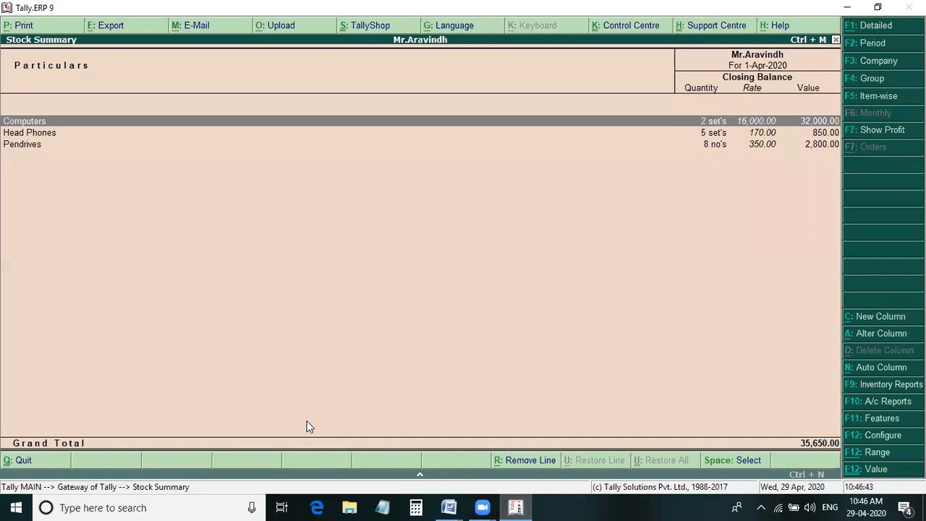
key(Escape)
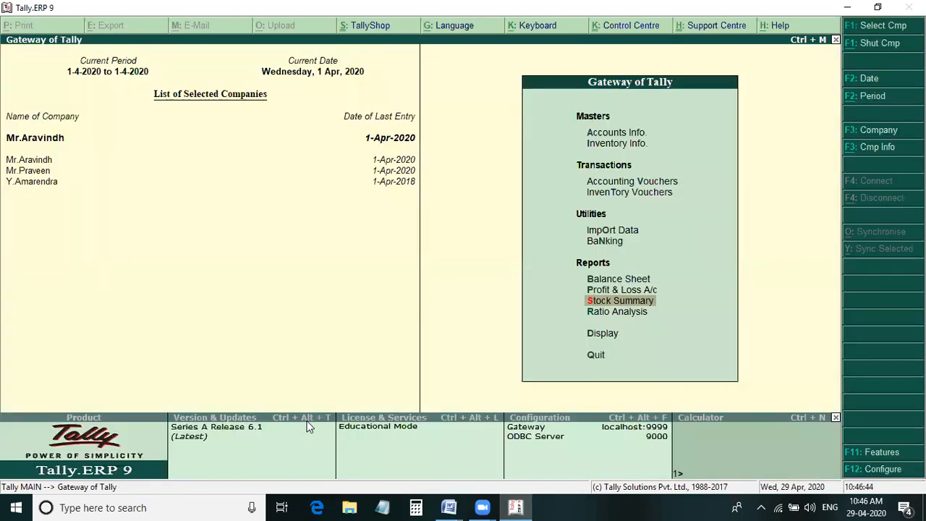
click(450, 506)
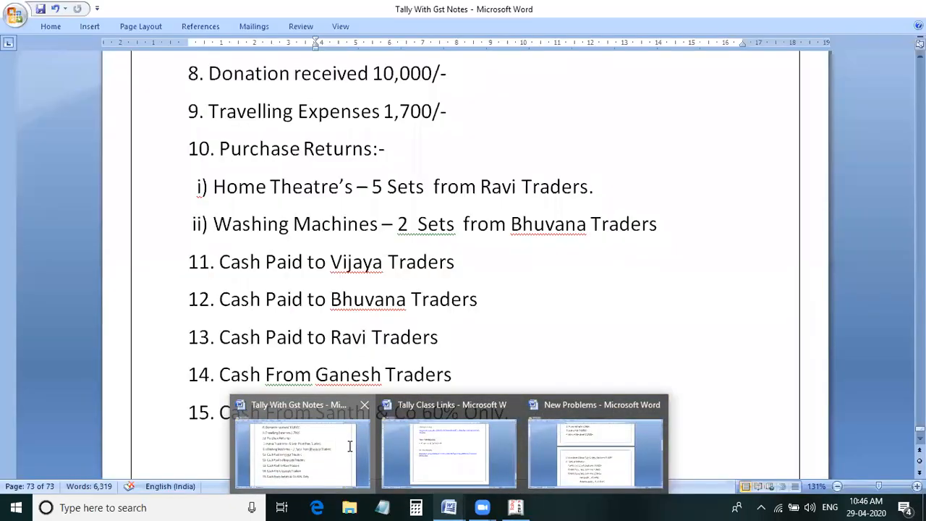
click(350, 447)
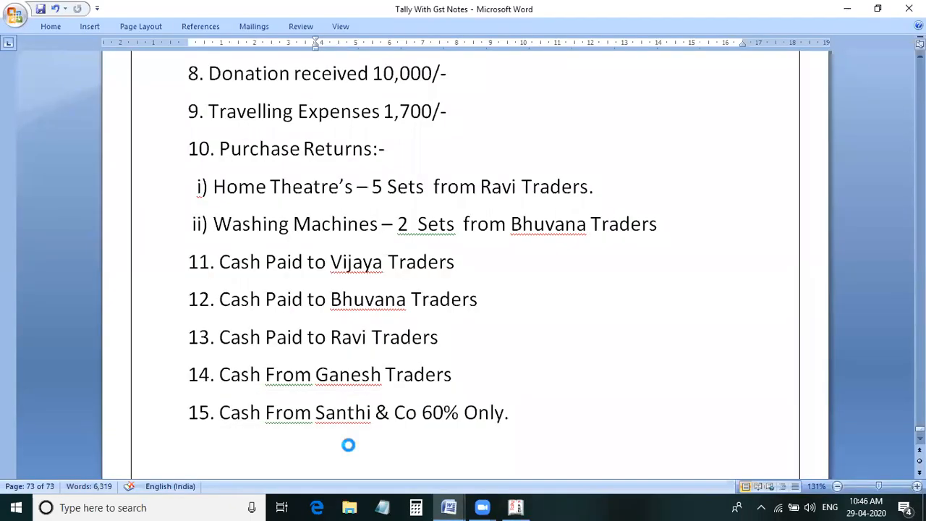